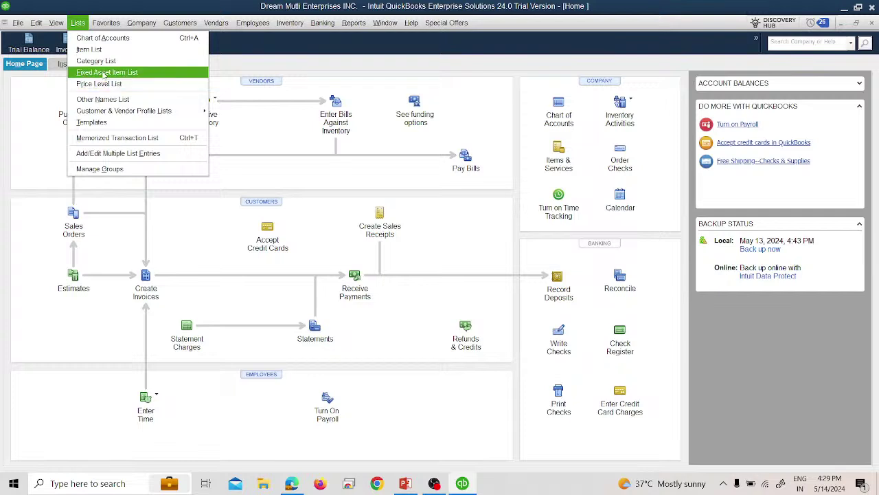
# - Review the Company & Financial reports offered before multiple currencies are enabled
pyautogui.click(45, 113)
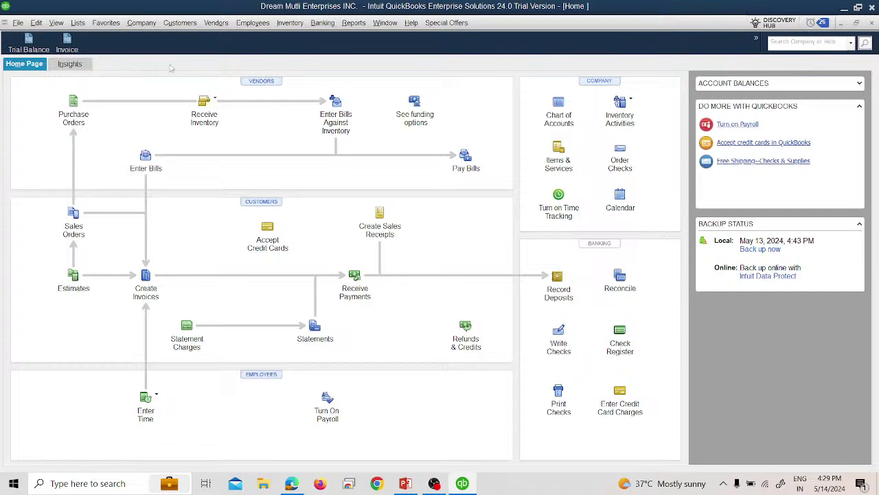
pyautogui.click(354, 23)
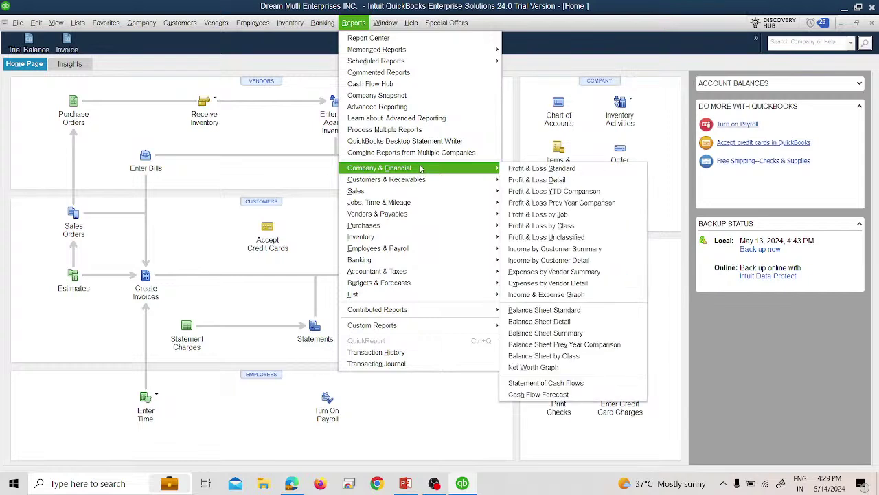
pyautogui.moveTo(486, 169)
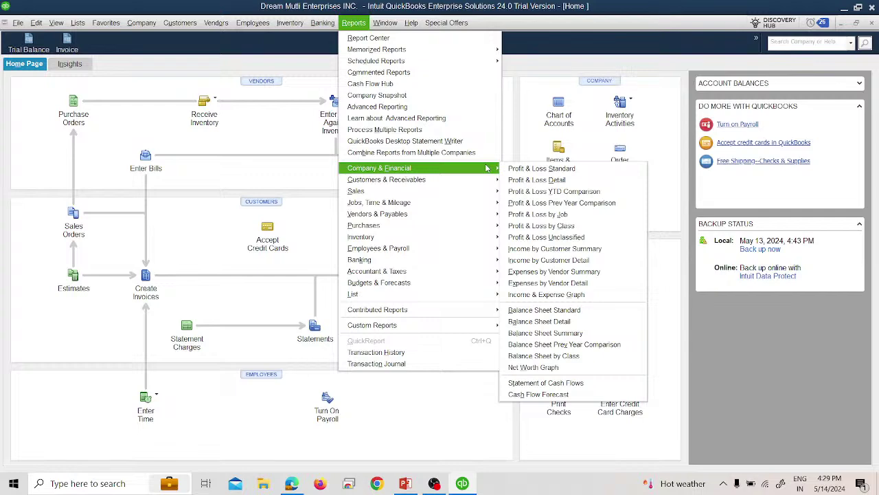
# - Open the Customer Center, inspect the first customer's record for currency settings, and close both windows
pyautogui.click(193, 25)
pyautogui.click(193, 27)
pyautogui.click(195, 28)
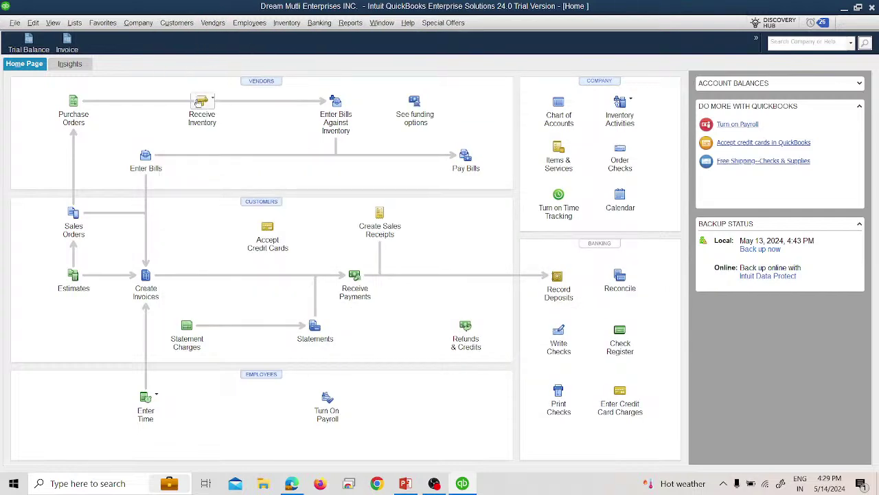
pyautogui.hotkey('ctrl', 'j')
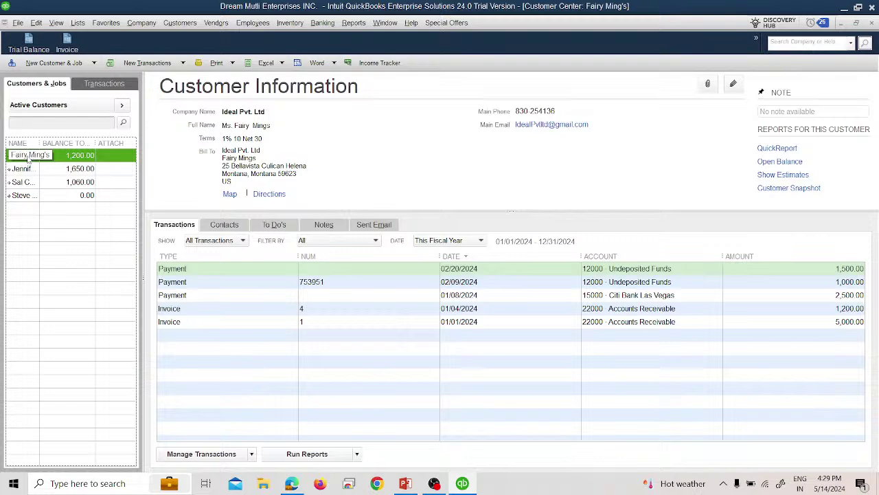
pyautogui.doubleClick(27, 157)
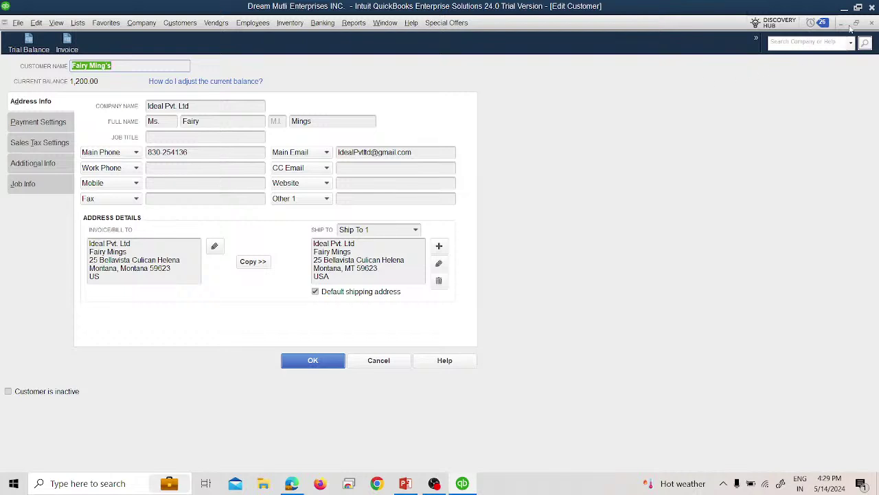
pyautogui.click(872, 23)
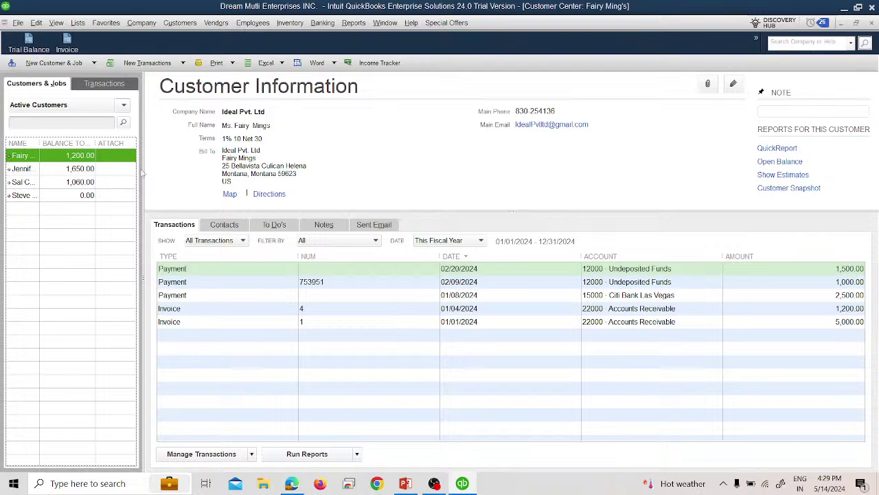
pyautogui.click(871, 23)
# - View the active vendors and their transactions in the Vendor Center, and close it
pyautogui.click(217, 23)
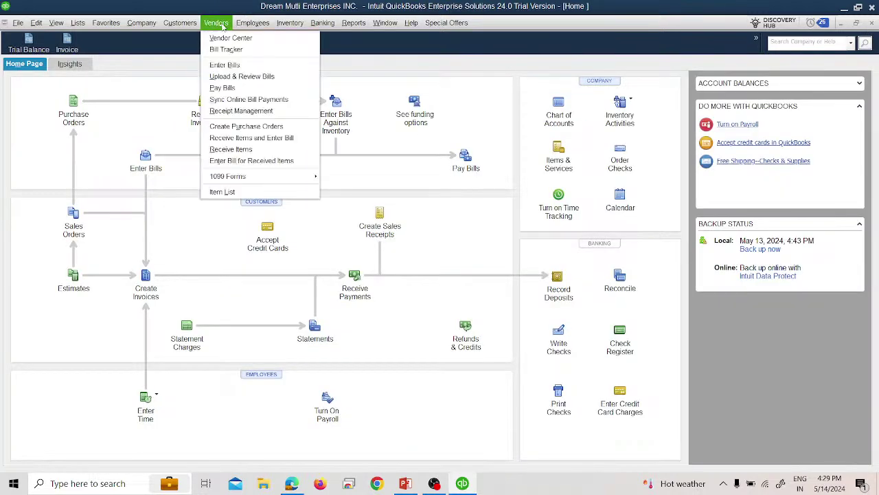
pyautogui.click(231, 38)
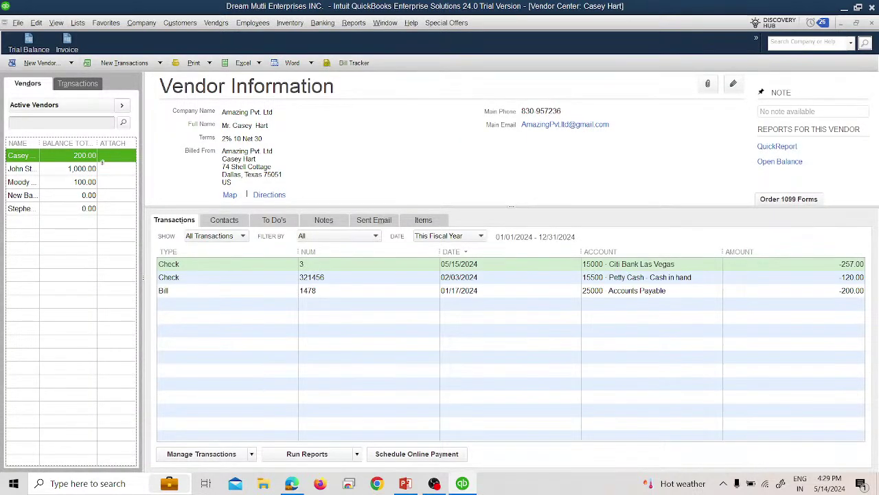
pyautogui.click(871, 24)
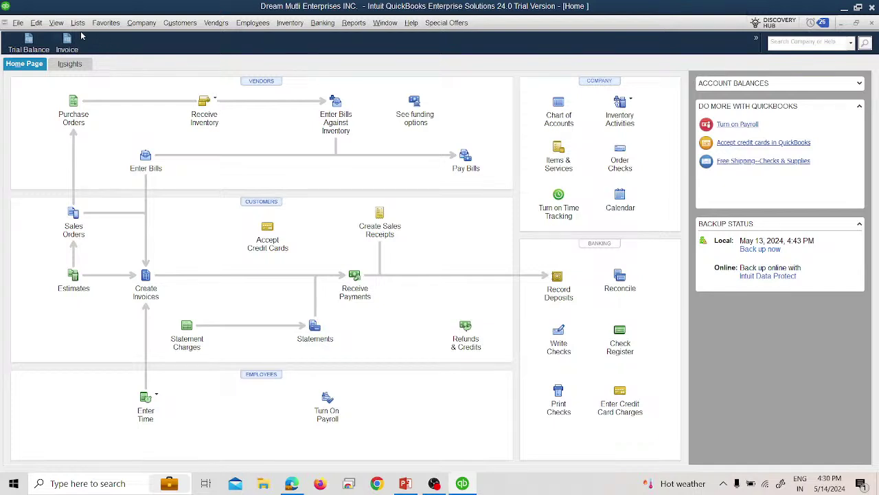
# - Turn on tracking of more than one currency in the company-wide Multiple Currencies preferences, accepting the considerations
pyautogui.click(36, 24)
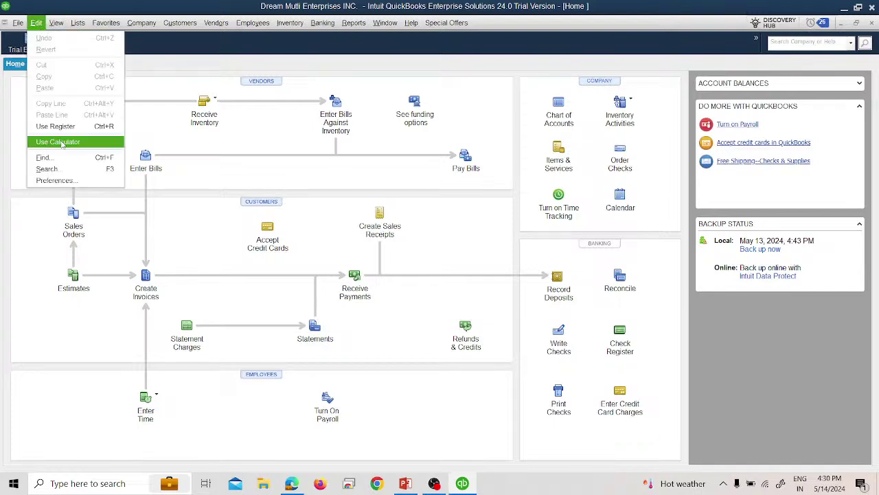
pyautogui.click(69, 179)
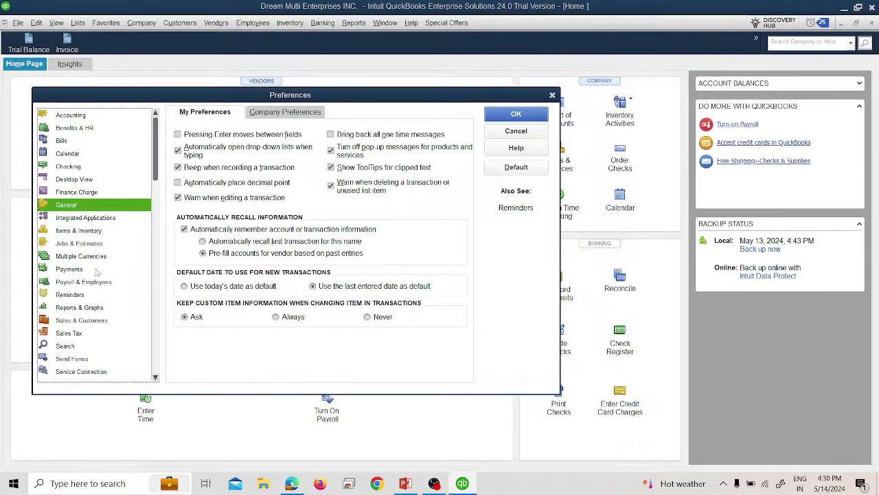
pyautogui.click(75, 258)
pyautogui.click(265, 116)
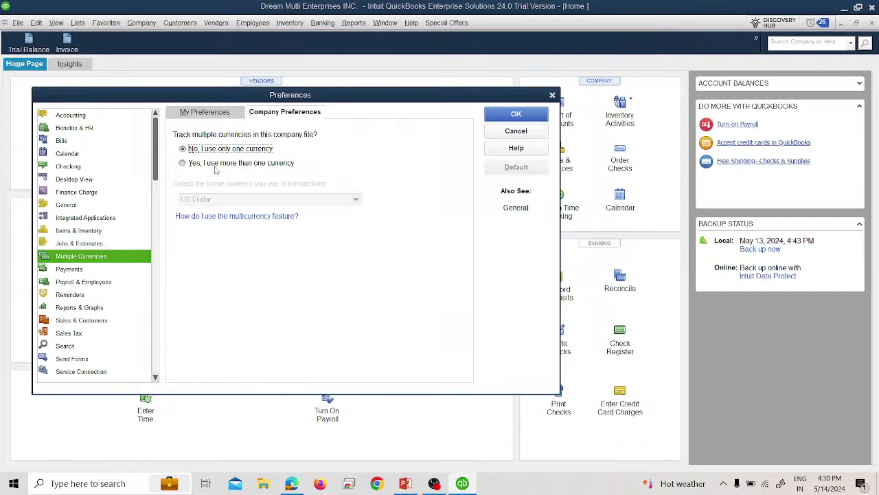
pyautogui.click(215, 165)
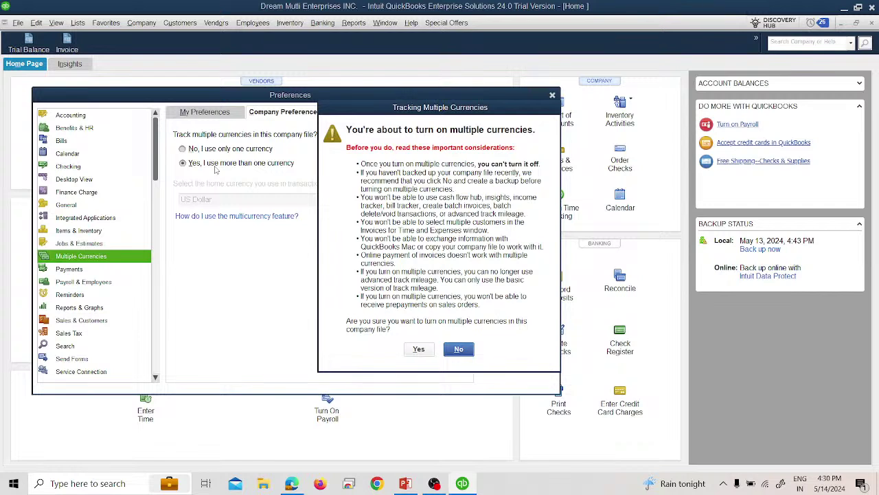
pyautogui.click(418, 348)
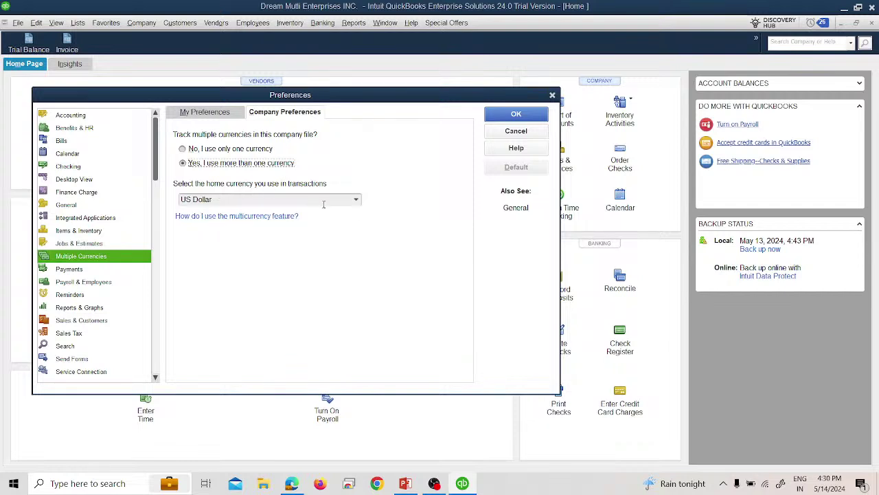
# - Choose US Dollar as the home currency, save the preferences and let the company file restart
pyautogui.click(356, 200)
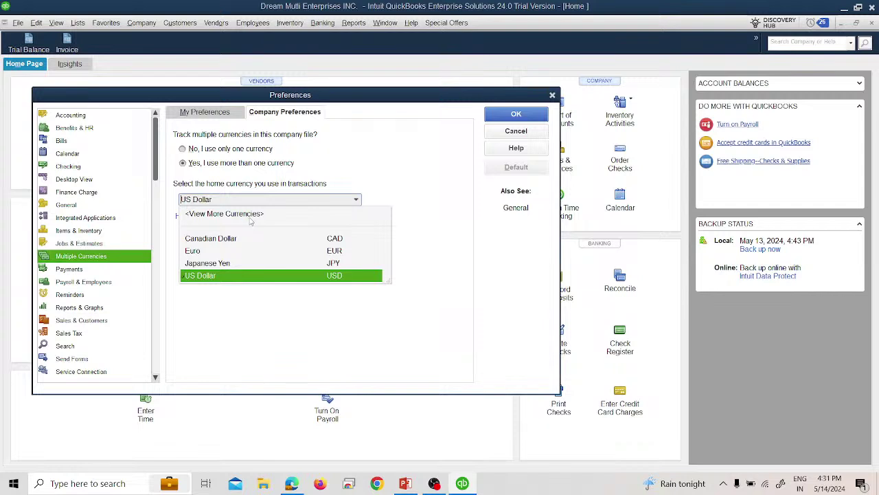
pyautogui.click(327, 276)
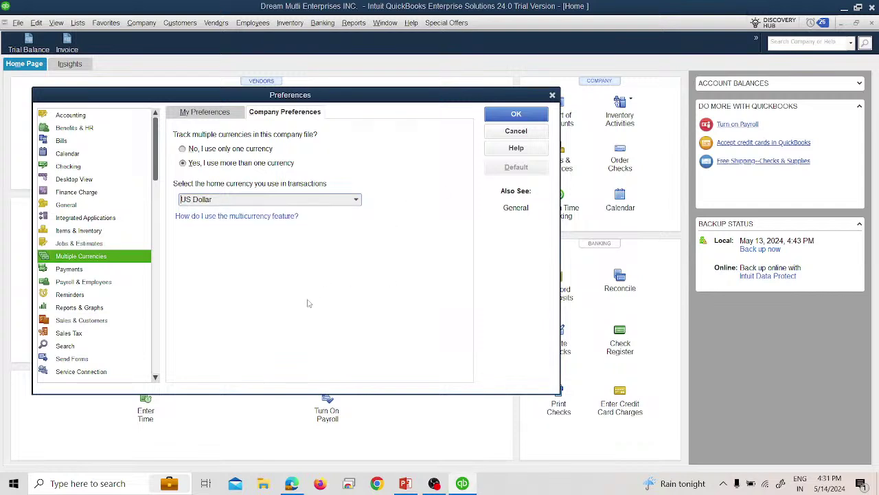
pyautogui.click(498, 115)
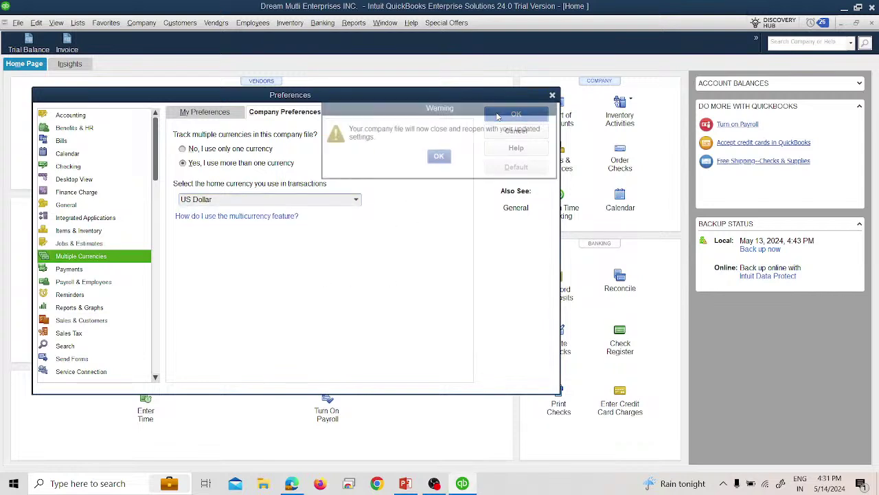
pyautogui.click(438, 157)
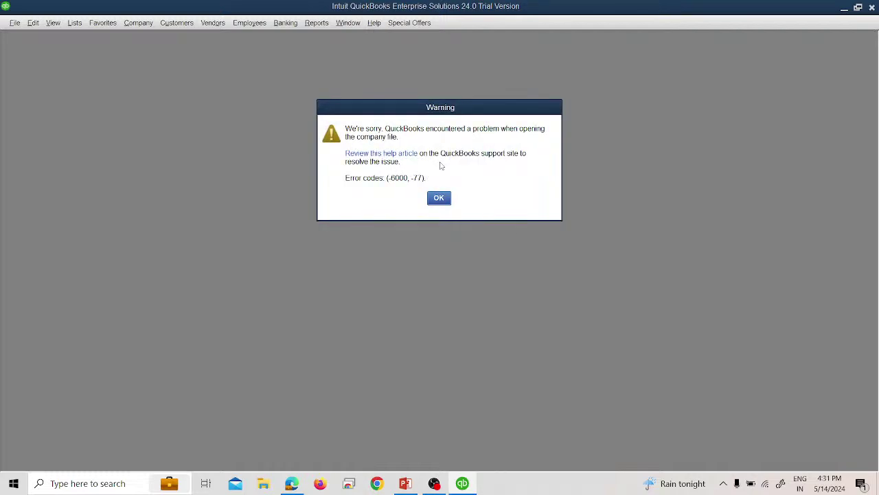
# - Reopen the existing Dream Mutli Enterprises INC. company file with the administrator password and close the trial window
pyautogui.click(440, 198)
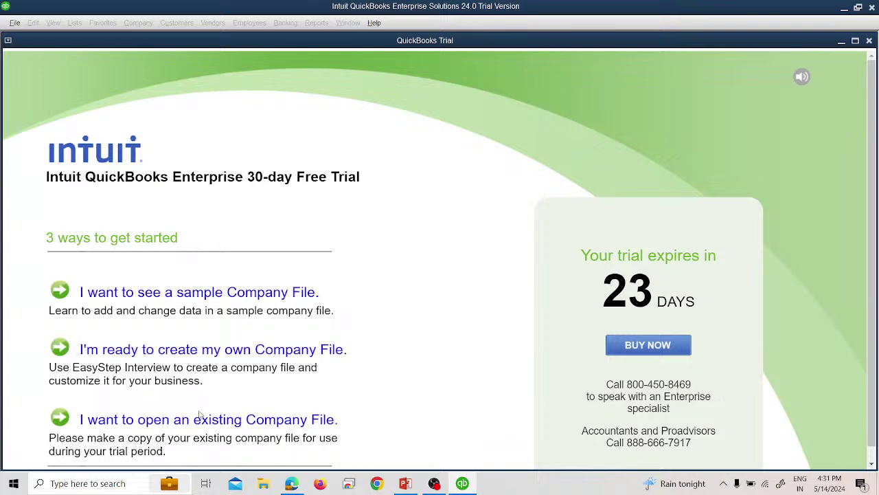
pyautogui.click(210, 419)
pyautogui.doubleClick(131, 140)
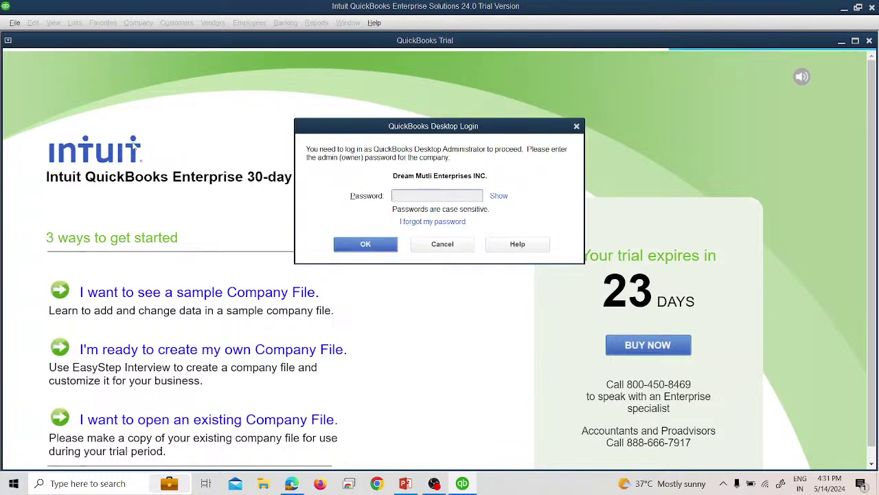
pyautogui.write('*********')
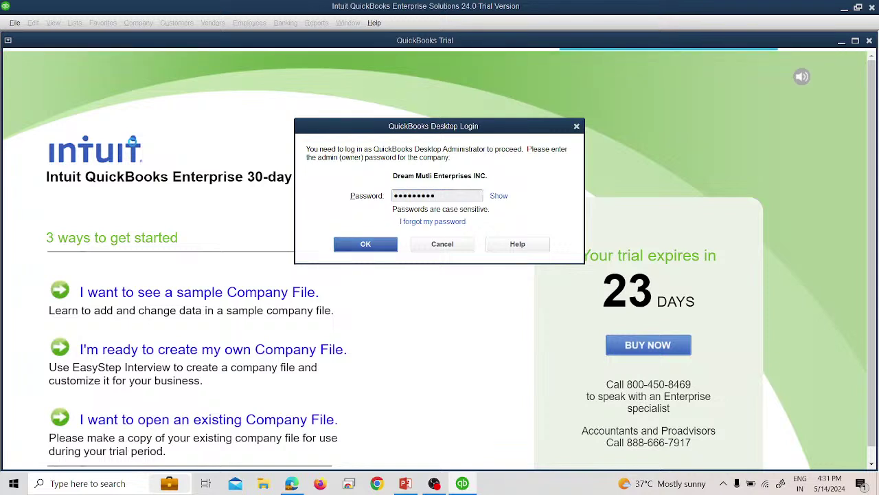
pyautogui.press('Return')
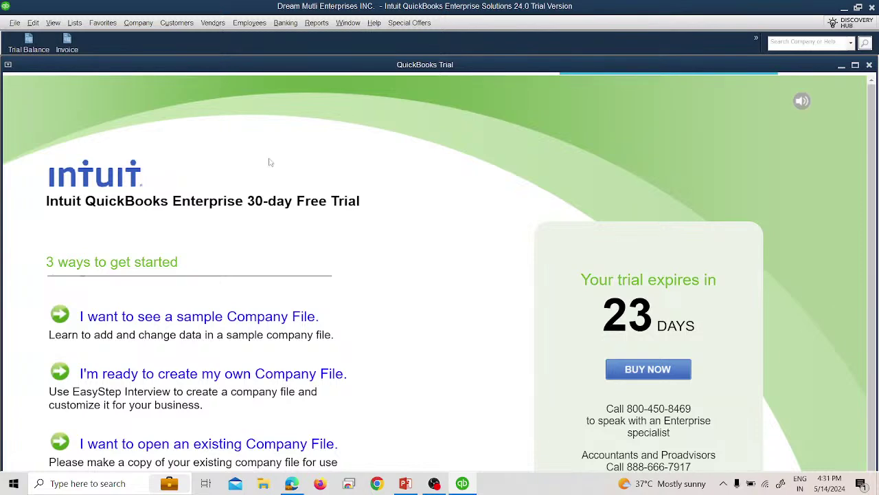
pyautogui.click(871, 70)
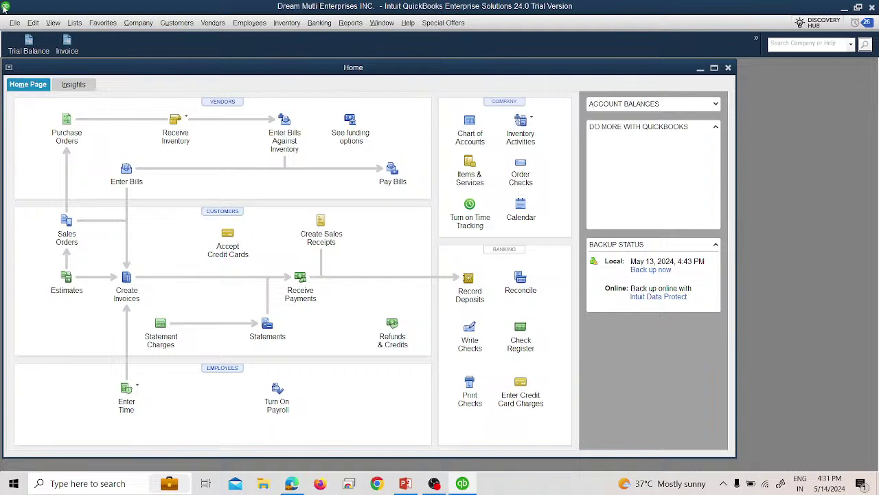
# - Check the available lists and Company & Financial reports for the Currency List and the gains and losses reports
pyautogui.click(78, 24)
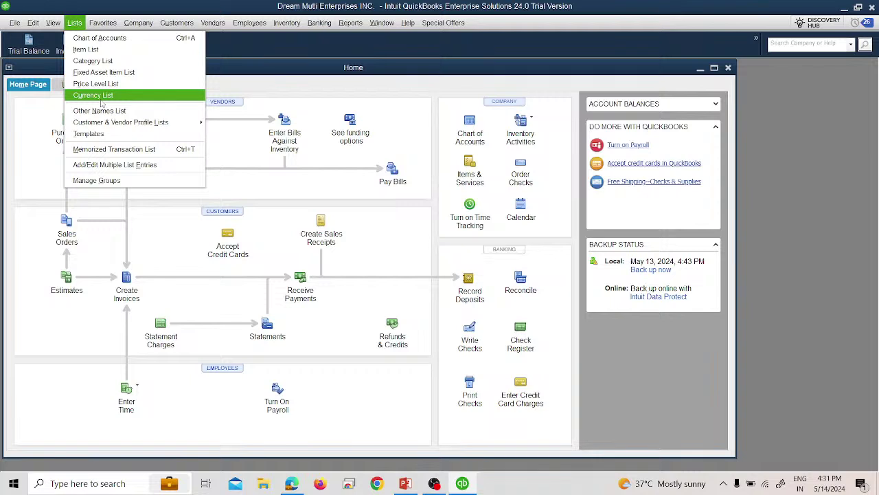
pyautogui.click(349, 24)
pyautogui.click(347, 24)
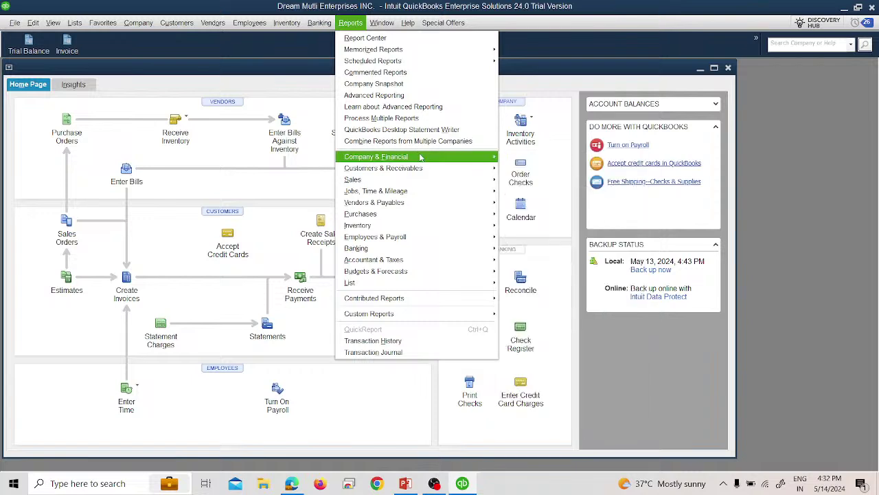
pyautogui.moveTo(436, 160)
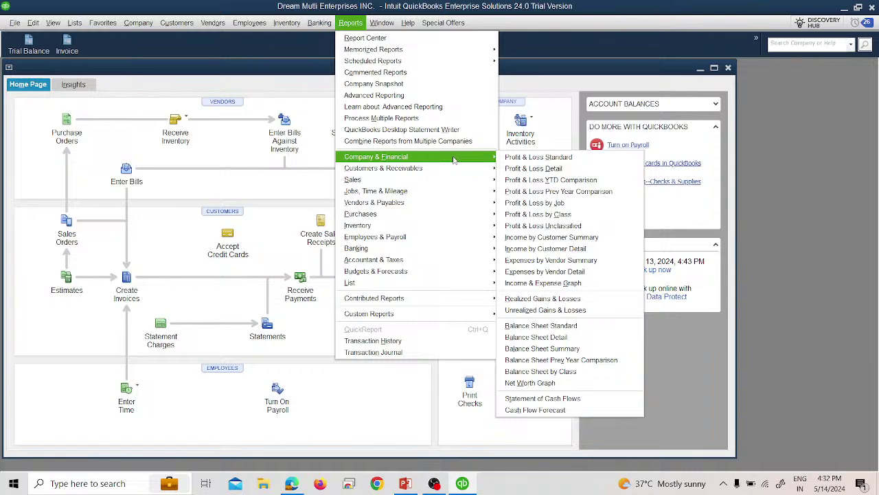
# - Inspect the currency field on a blank new customer form in the Customer Center, and close both windows without saving
pyautogui.click(185, 24)
pyautogui.click(183, 25)
pyautogui.click(188, 40)
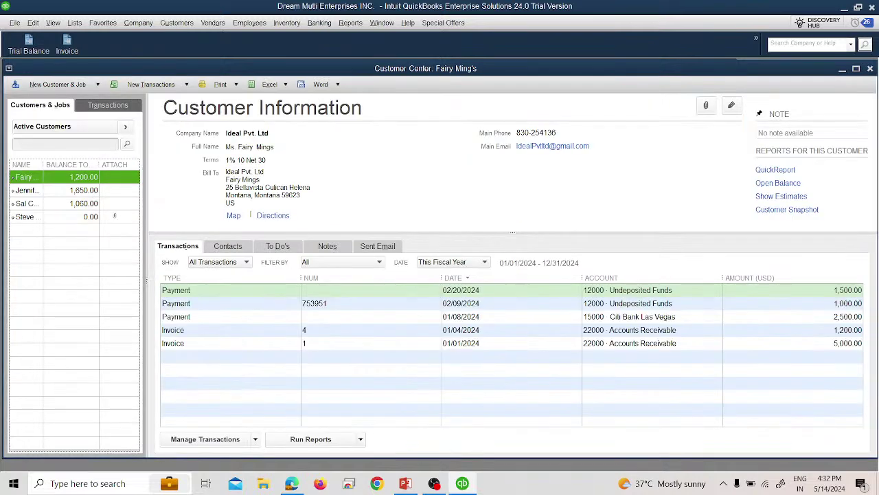
pyautogui.click(77, 85)
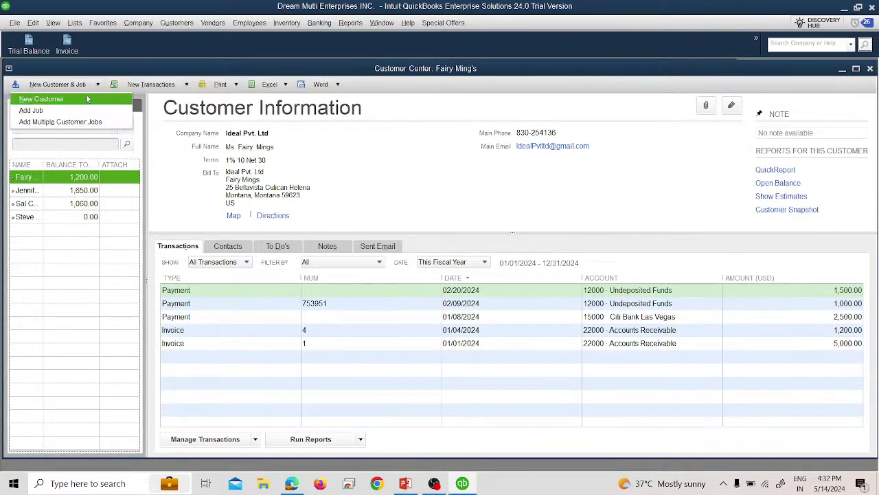
pyautogui.click(43, 99)
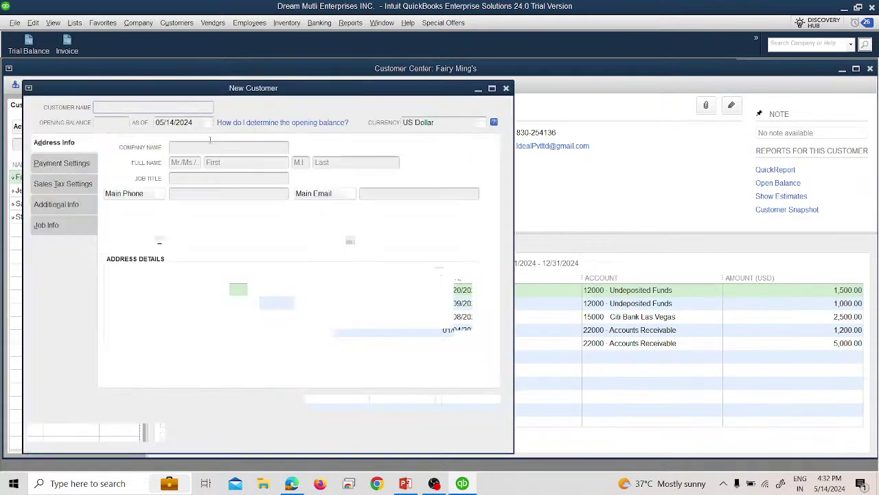
pyautogui.click(507, 89)
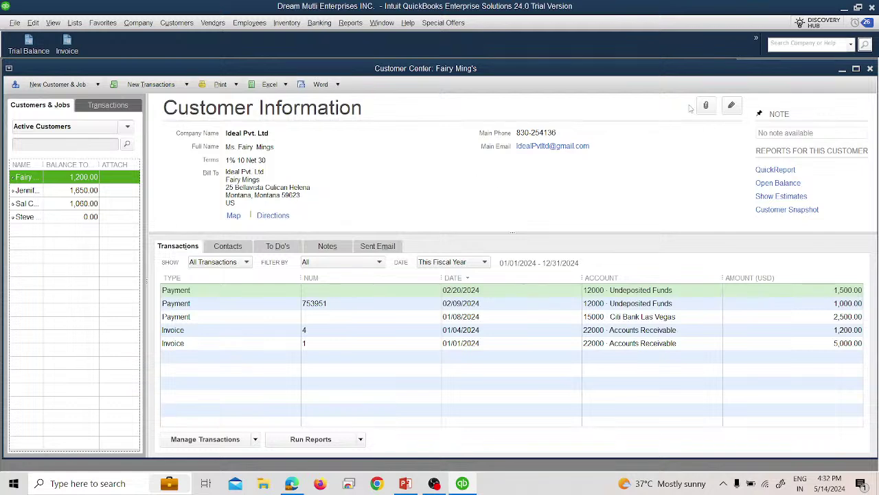
pyautogui.click(869, 68)
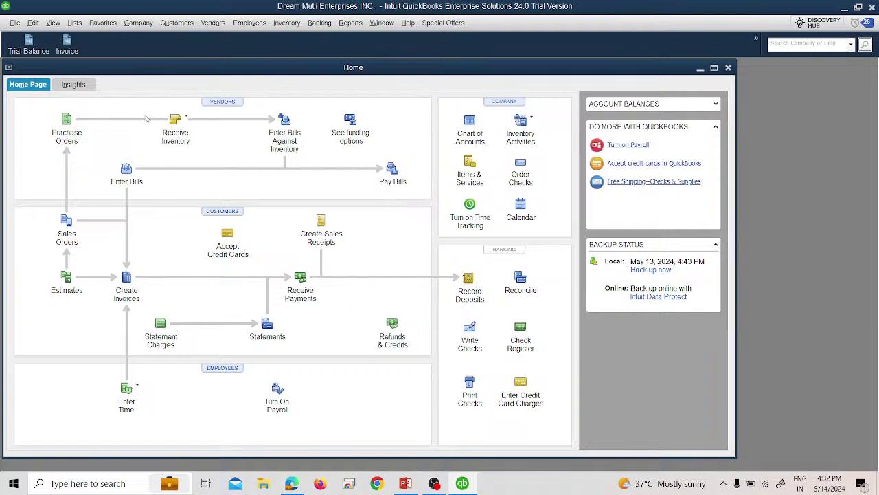
# - Open the Currency List and maximize its window
pyautogui.click(75, 22)
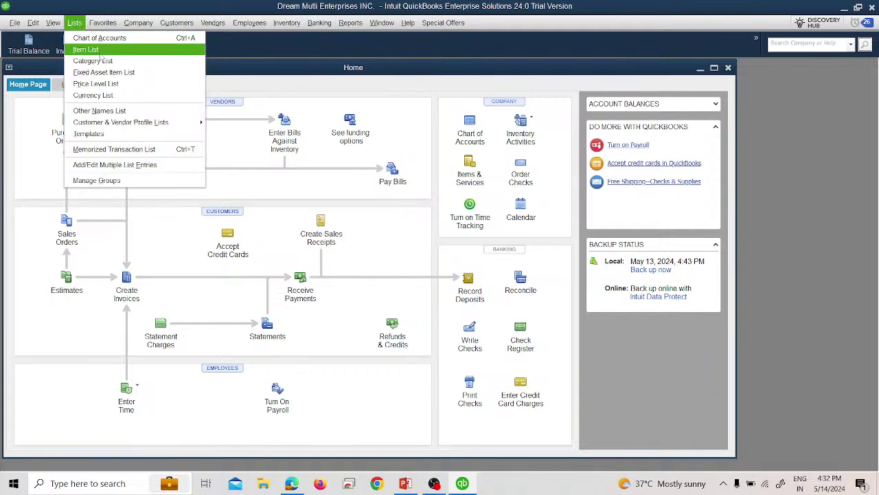
pyautogui.click(93, 94)
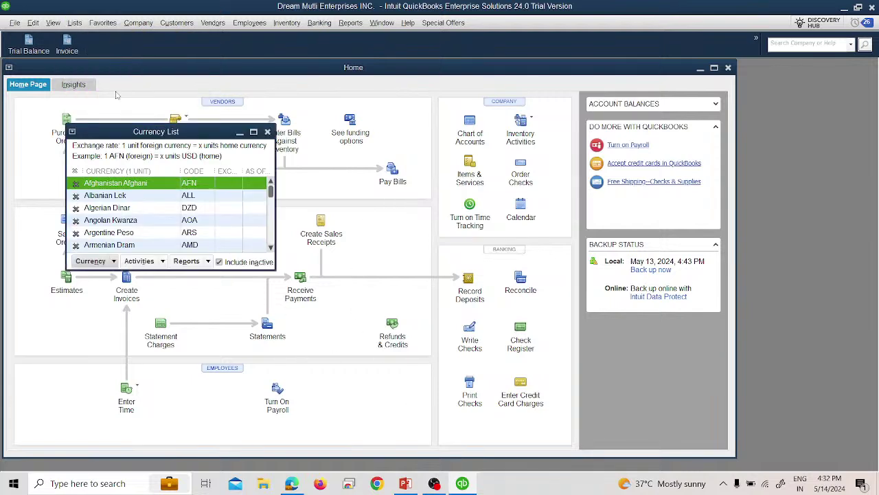
pyautogui.click(253, 131)
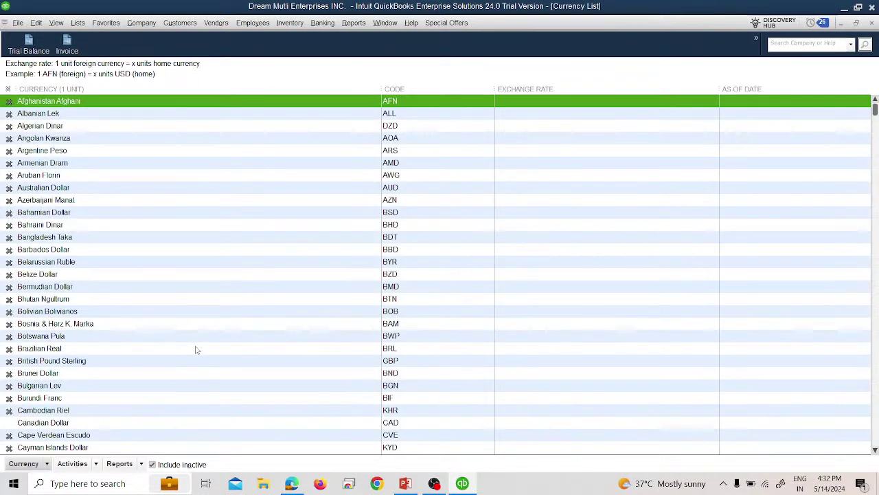
# - Compare the Currency List with and without inactive currencies, and review the actions available for a currency
pyautogui.scroll(-4, 196, 350)
pyautogui.click(169, 464)
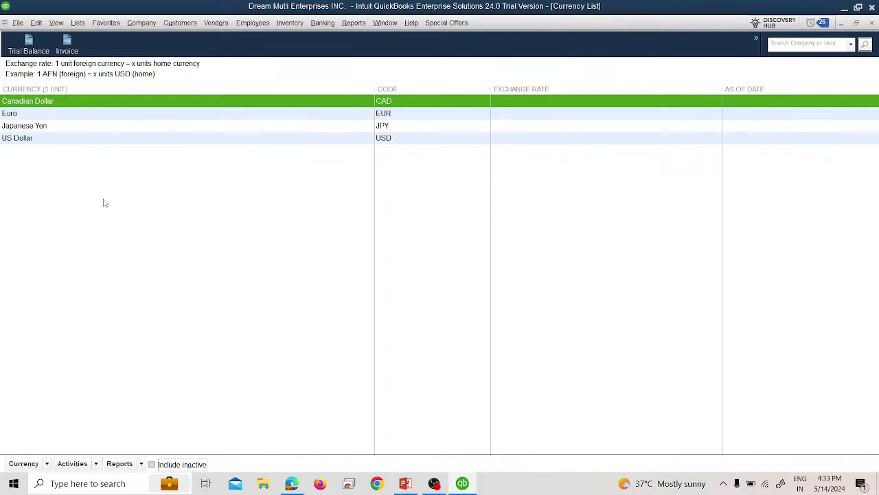
pyautogui.click(153, 464)
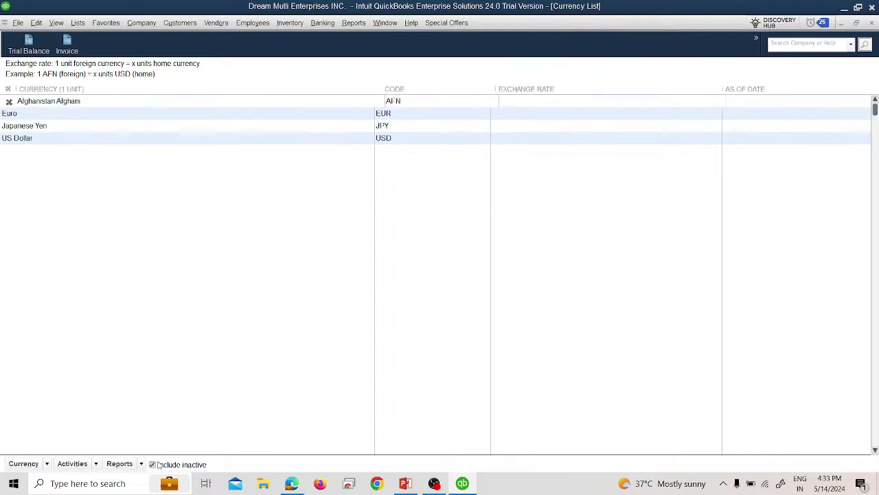
pyautogui.click(40, 465)
pyautogui.click(41, 467)
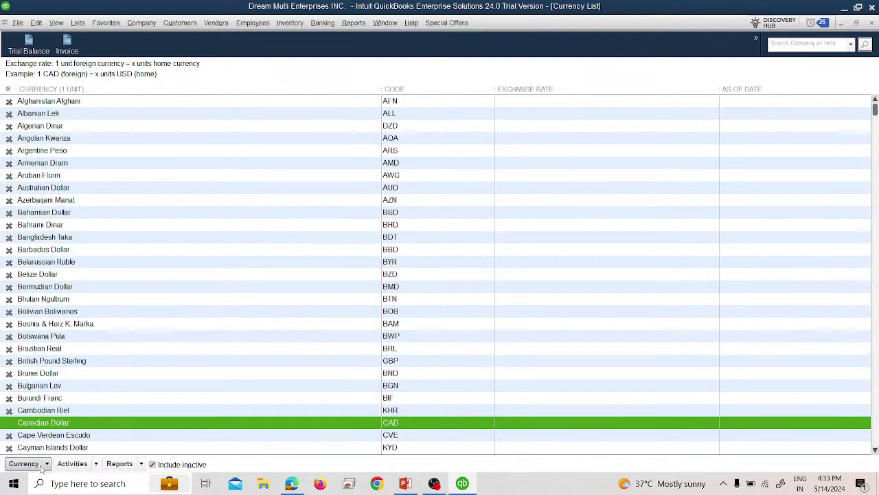
pyautogui.scroll(-2, 115, 308)
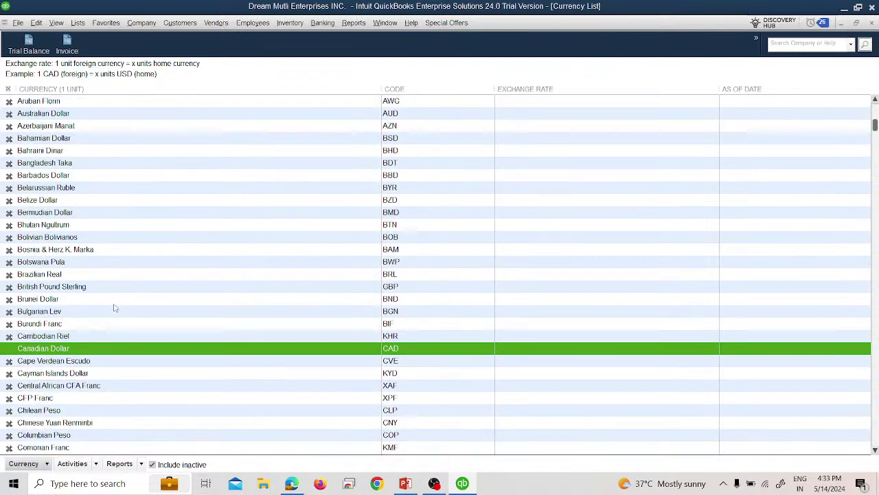
pyautogui.click(34, 464)
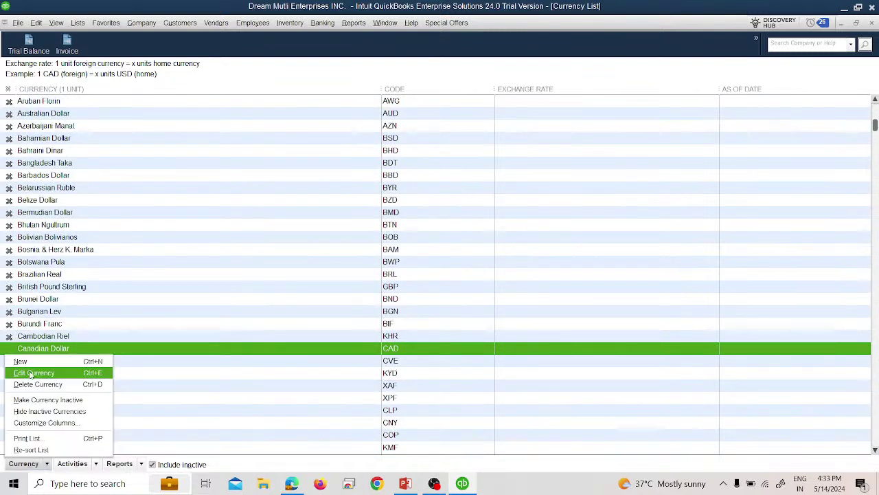
pyautogui.click(231, 465)
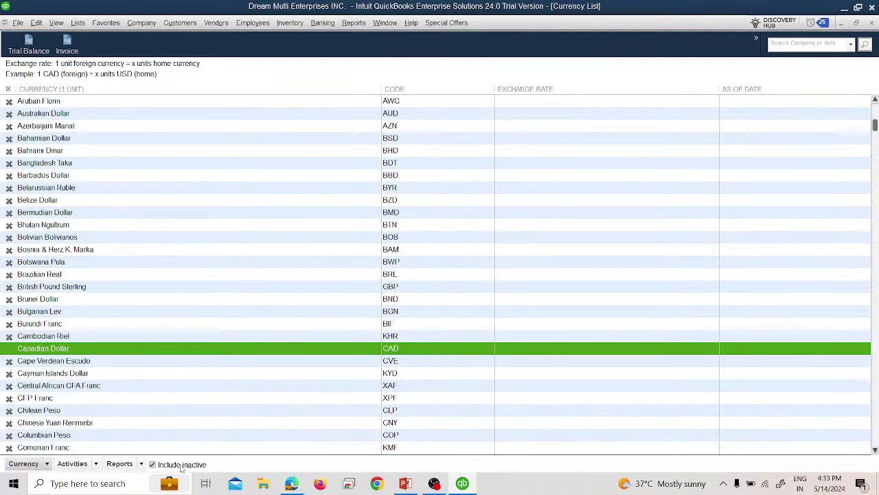
# - Make the Australian Dollar (AUD) active in the Currency List and hide the inactive currencies
pyautogui.scroll(2, 129, 324)
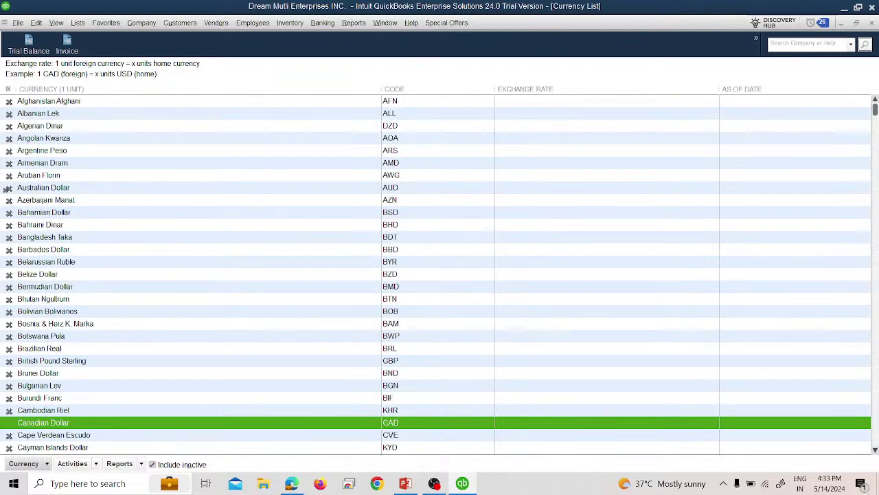
pyautogui.click(7, 189)
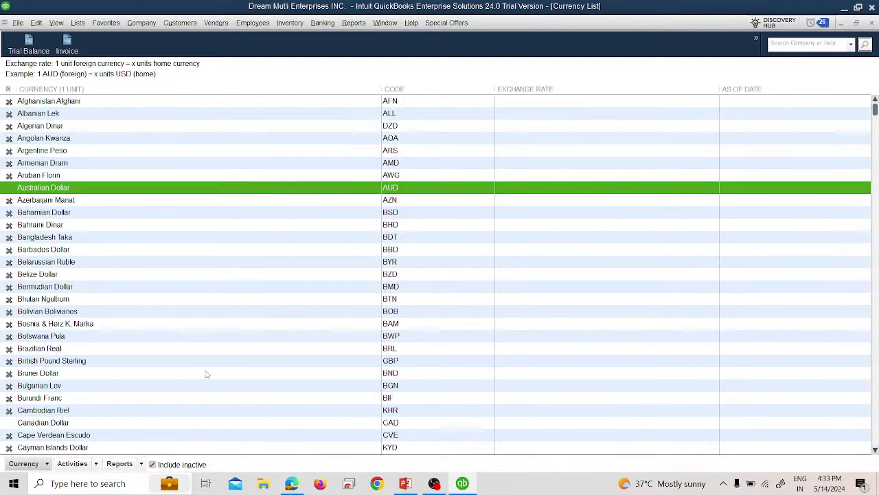
pyautogui.click(190, 464)
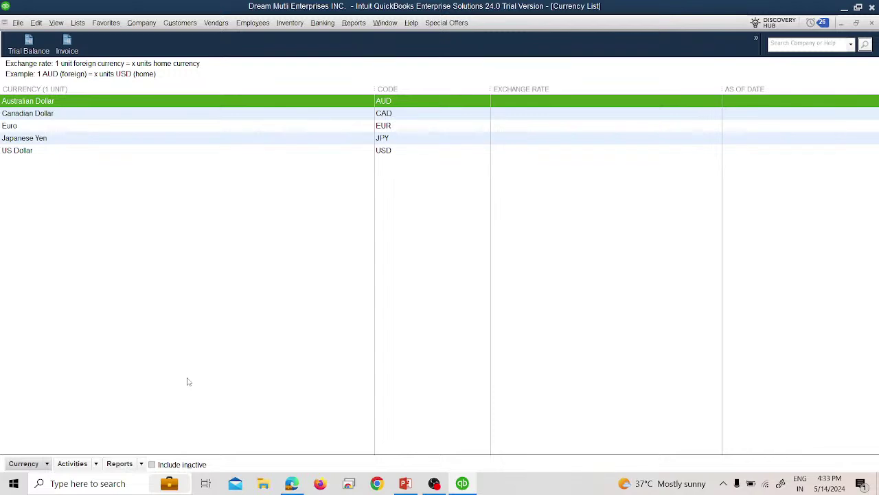
# - Include inactive currencies again, make the Serbian Dinar (RSD) active, and show only active currencies
pyautogui.click(171, 464)
pyautogui.scroll(-15, 98, 355)
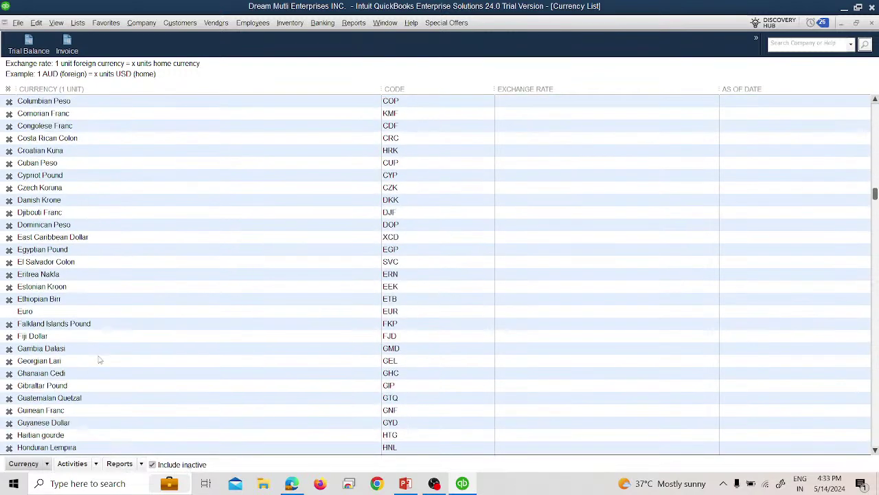
pyautogui.scroll(-14, 99, 361)
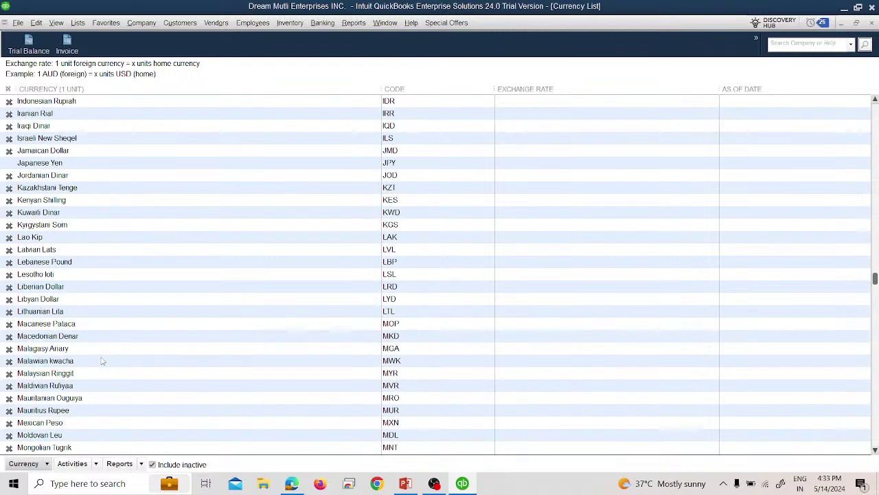
pyautogui.scroll(-4, 103, 362)
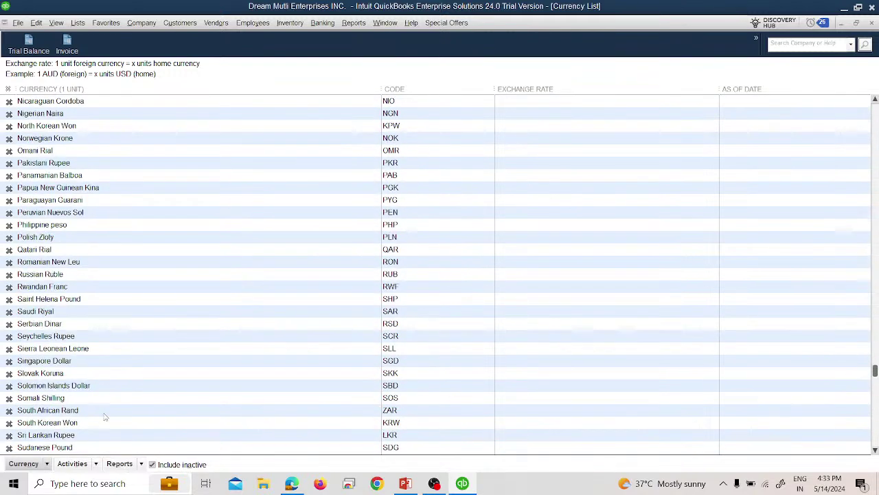
pyautogui.scroll(-1, 104, 427)
pyautogui.scroll(-1, 103, 427)
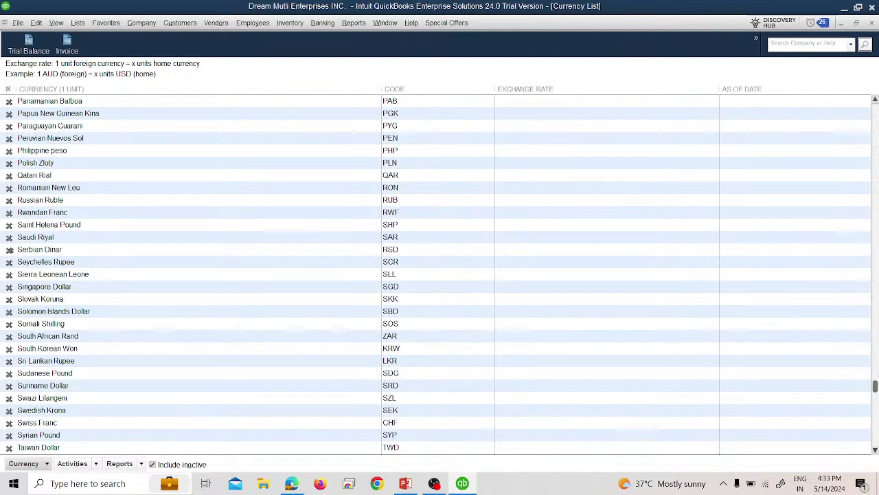
pyautogui.click(7, 250)
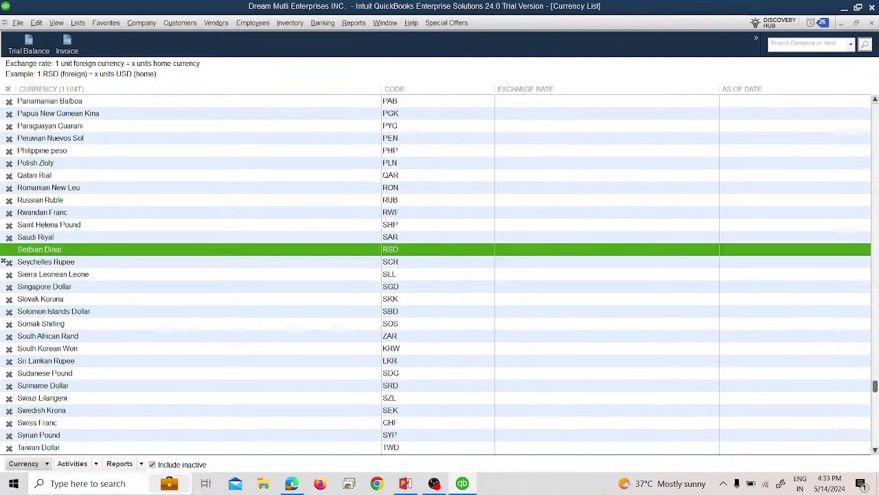
pyautogui.click(189, 467)
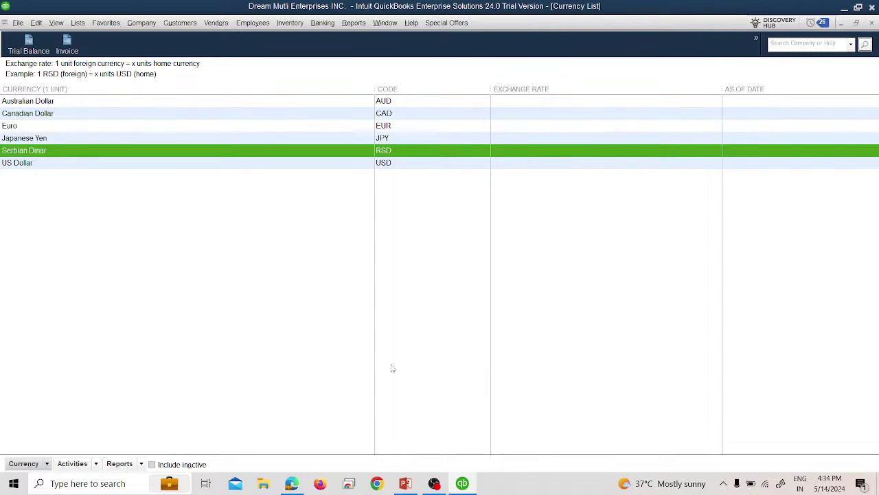
# - Open a blank new customer form from the Customer Center
pyautogui.click(189, 25)
pyautogui.click(191, 40)
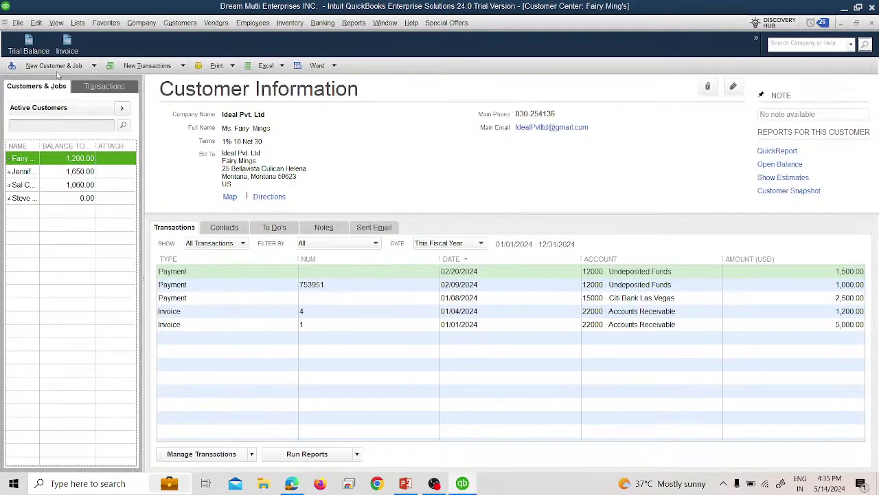
pyautogui.click(61, 66)
pyautogui.click(68, 78)
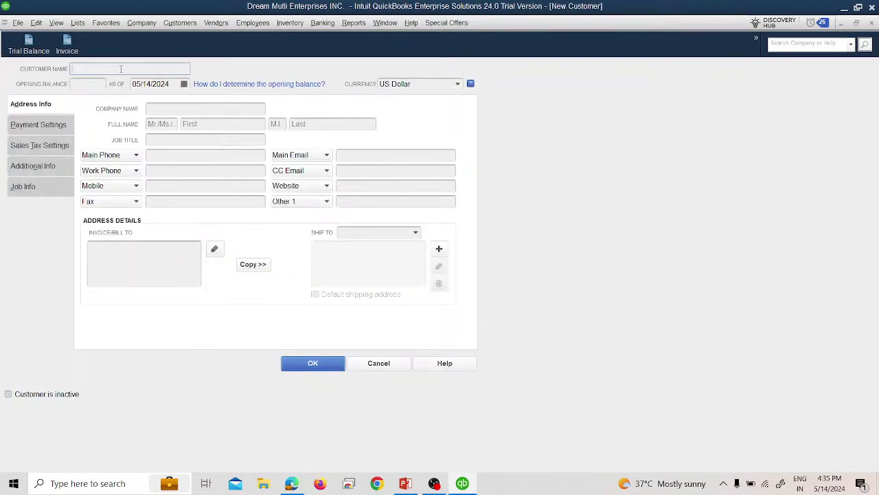
# - Look up the customers to add on the next slide of the PowerPoint presentation, and return to QuickBooks
pyautogui.hotkey('alt', 'Tab')
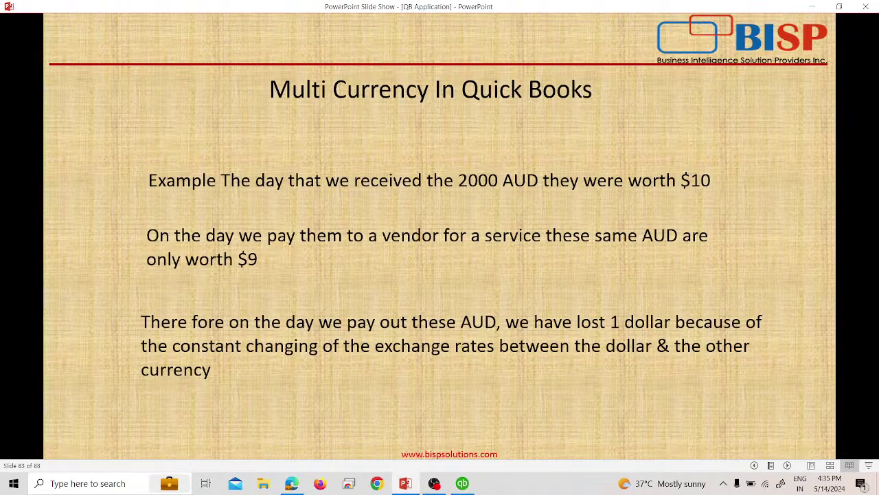
pyautogui.press('Right')
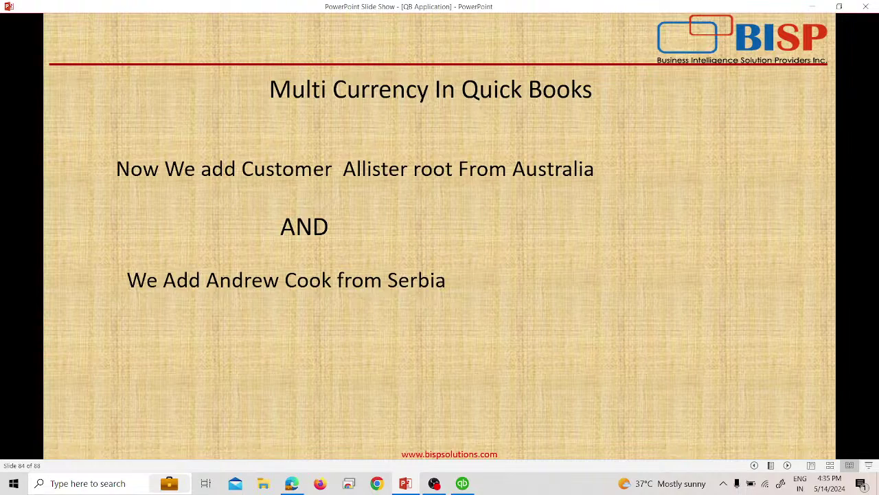
pyautogui.hotkey('alt', 'Tab')
# - Enter the Australian customer's name, set the currency to Australian Dollar, and save the new customer
pyautogui.write('Al')
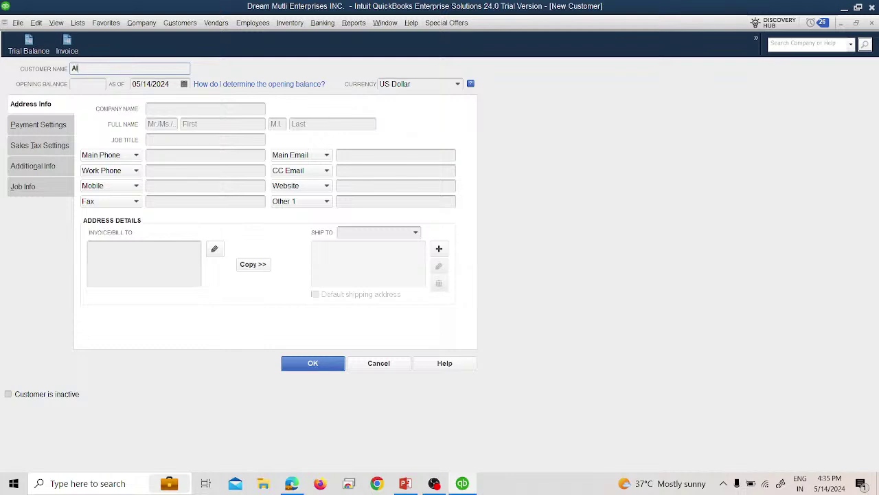
pyautogui.write('lister Cook')
pyautogui.click(459, 83)
pyautogui.click(433, 124)
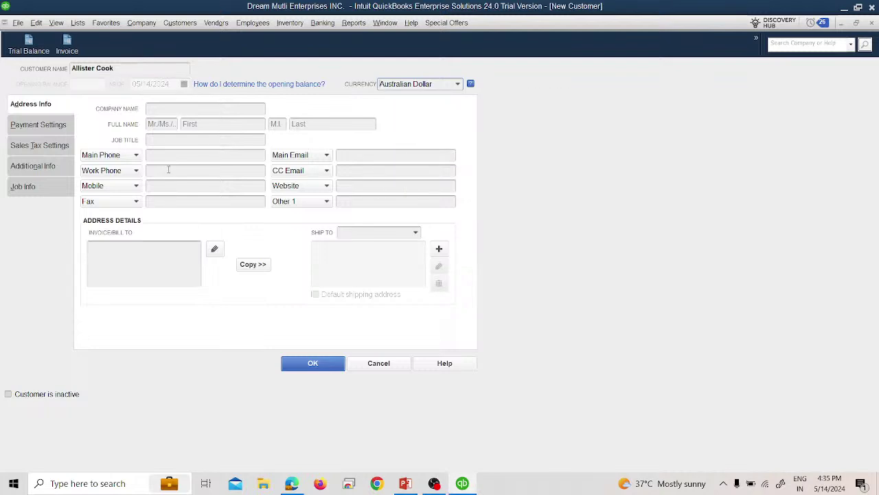
pyautogui.click(336, 364)
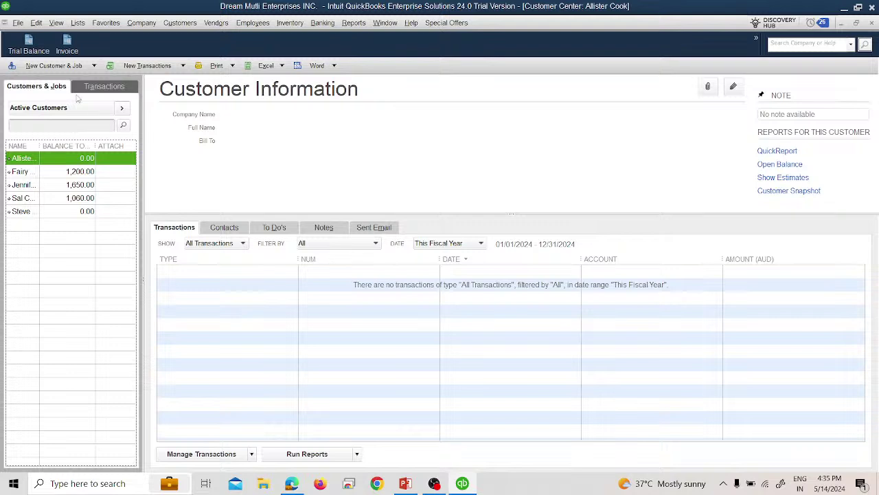
pyautogui.click(76, 107)
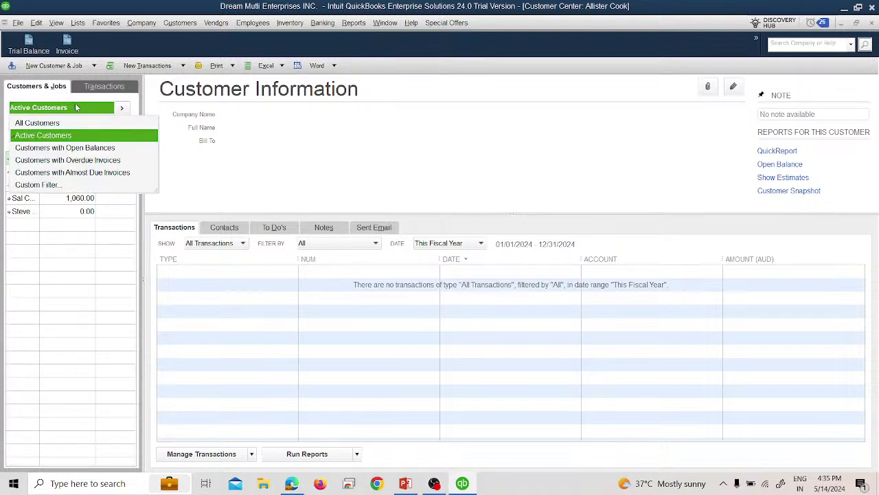
pyautogui.click(81, 186)
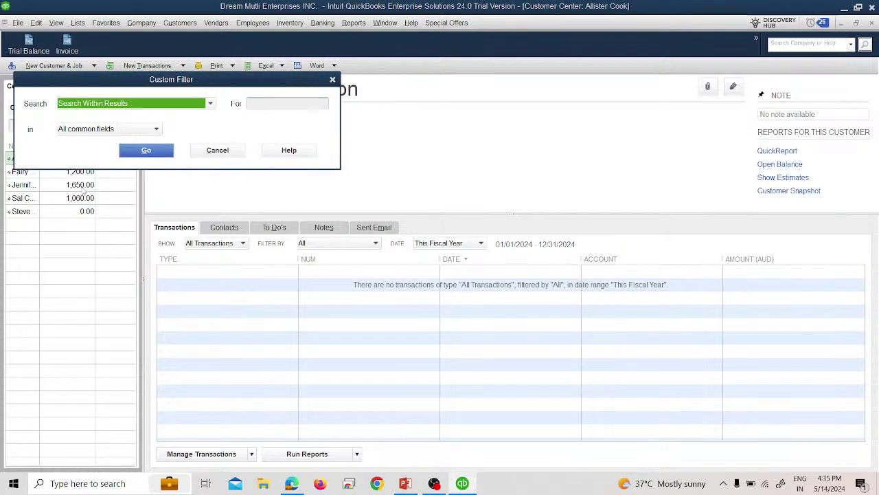
pyautogui.click(217, 150)
# - Widen the name column of the customer list and set the list to show All Customers
pyautogui.moveTo(37, 145); pyautogui.dragTo(58, 145)
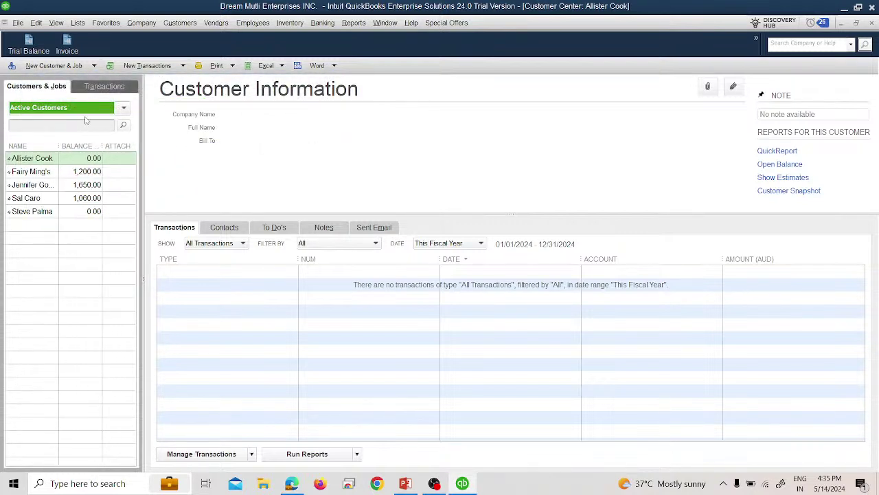
pyautogui.click(96, 107)
pyautogui.click(92, 123)
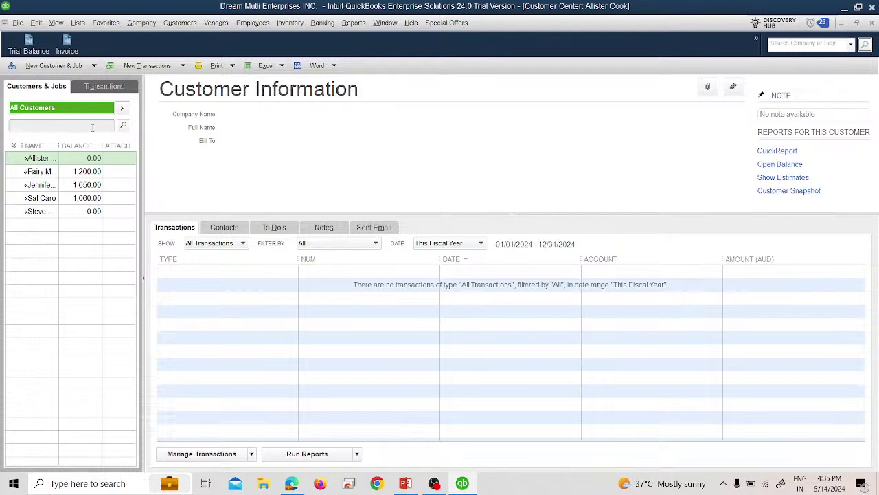
# - Inspect the field and search options of the customer list's Custom Filter, and close it without applying a filter
pyautogui.click(83, 110)
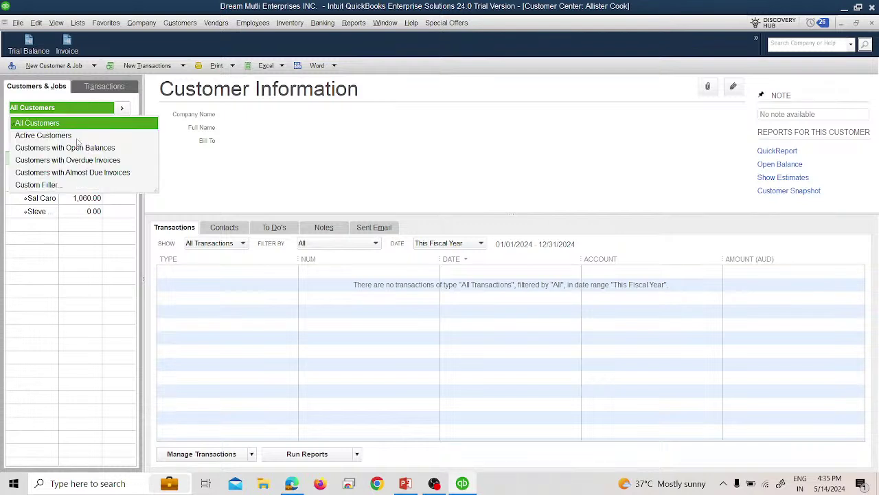
pyautogui.click(67, 184)
pyautogui.click(130, 127)
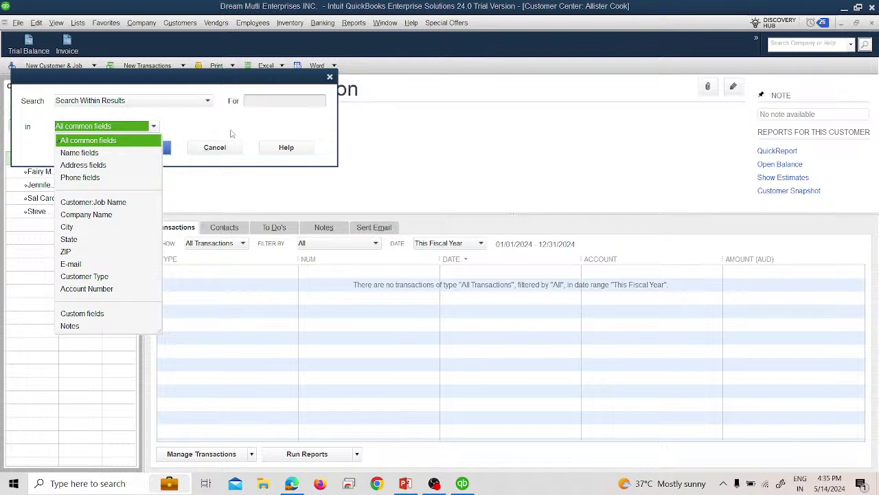
pyautogui.click(209, 104)
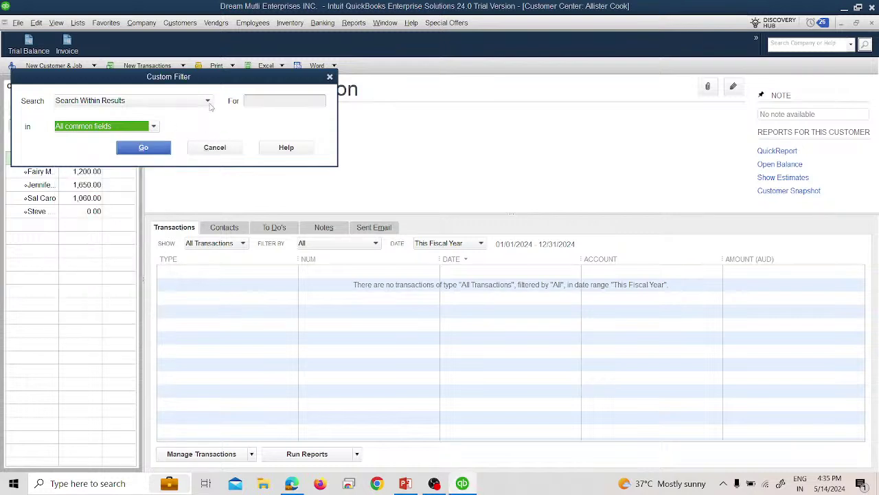
pyautogui.click(208, 102)
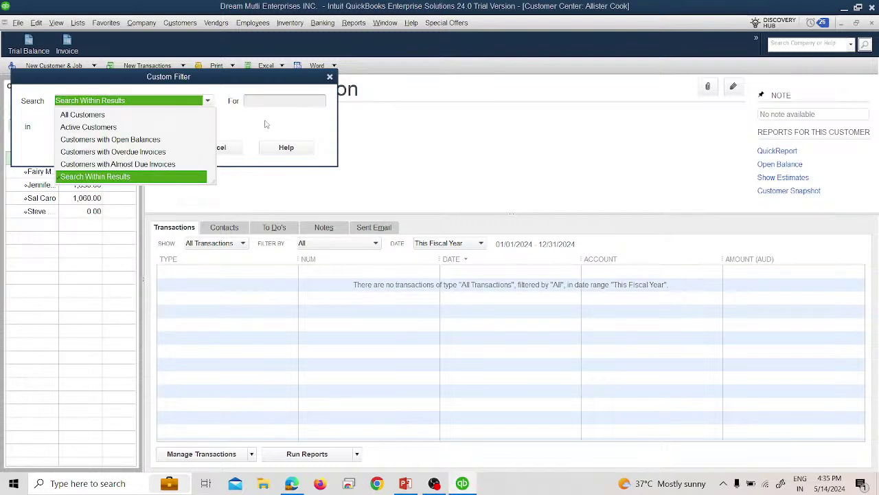
pyautogui.click(266, 124)
pyautogui.click(219, 149)
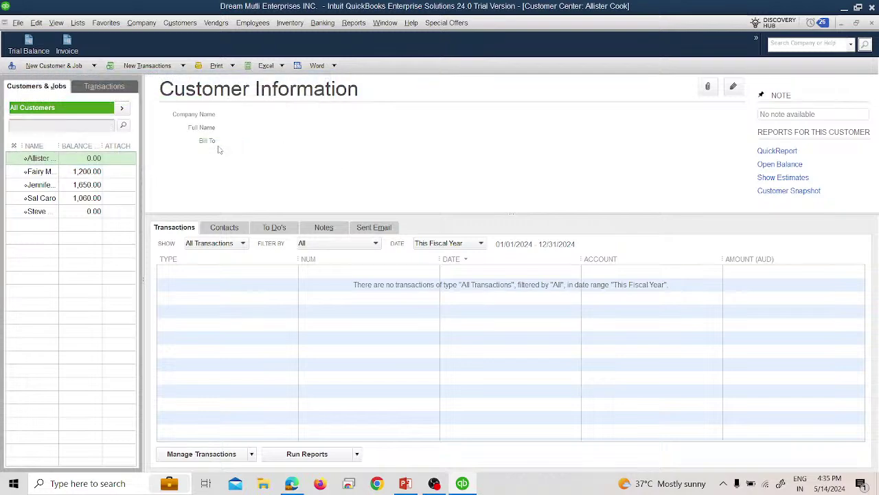
# - Add another new customer with the Serbian customer's name and Serbian Dinar as the currency, and save it
pyautogui.click(59, 67)
pyautogui.click(60, 78)
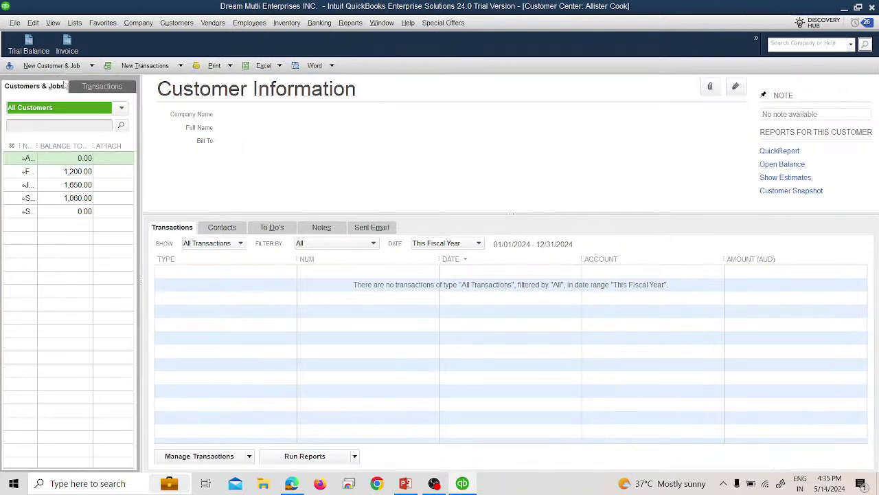
pyautogui.hotkey('alt', 'Tab')
pyautogui.hotkey('alt', 'Tab')
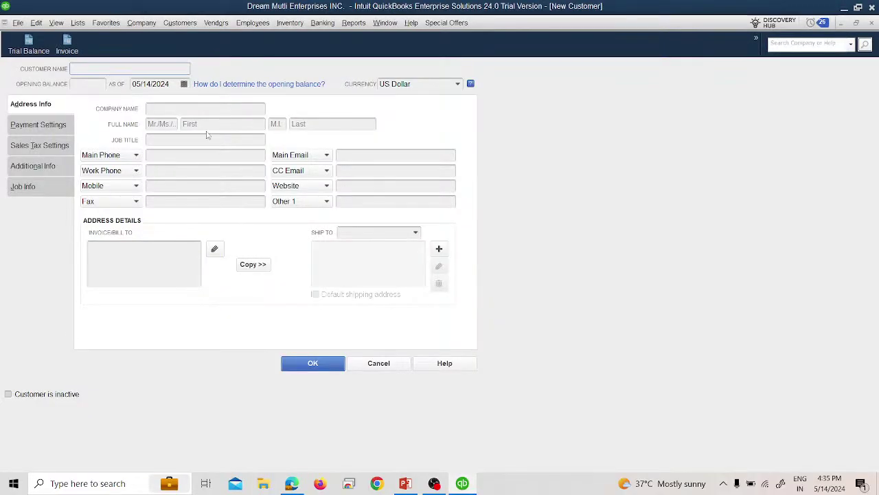
pyautogui.write('Andrew Cook')
pyautogui.click(457, 84)
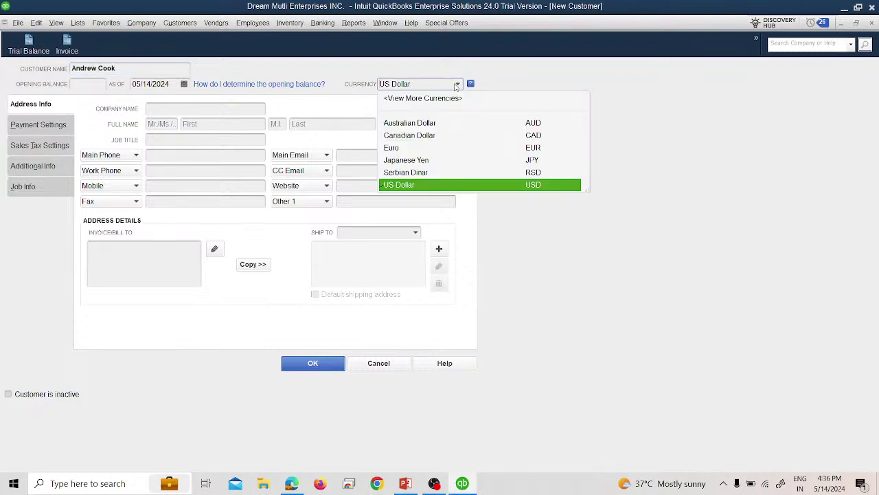
pyautogui.click(412, 173)
pyautogui.click(330, 364)
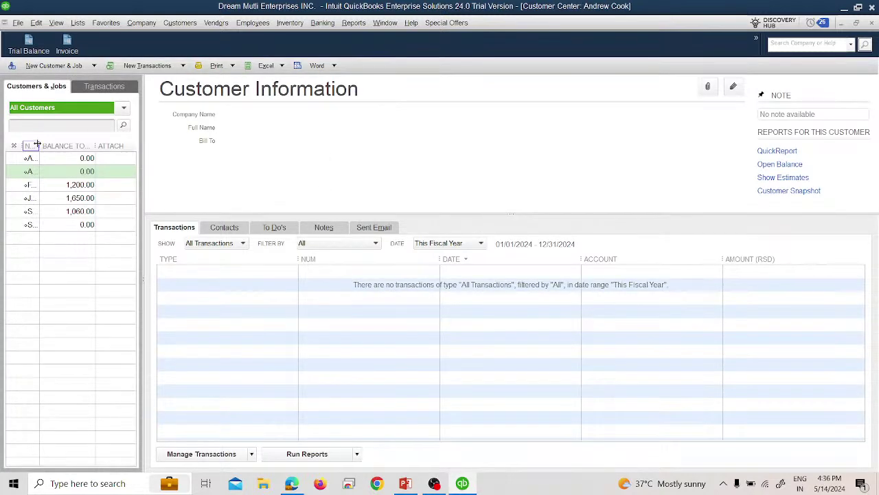
# - Widen the name column of the customer list and set the list to show Active Customers
pyautogui.moveTo(39, 146); pyautogui.dragTo(68, 146)
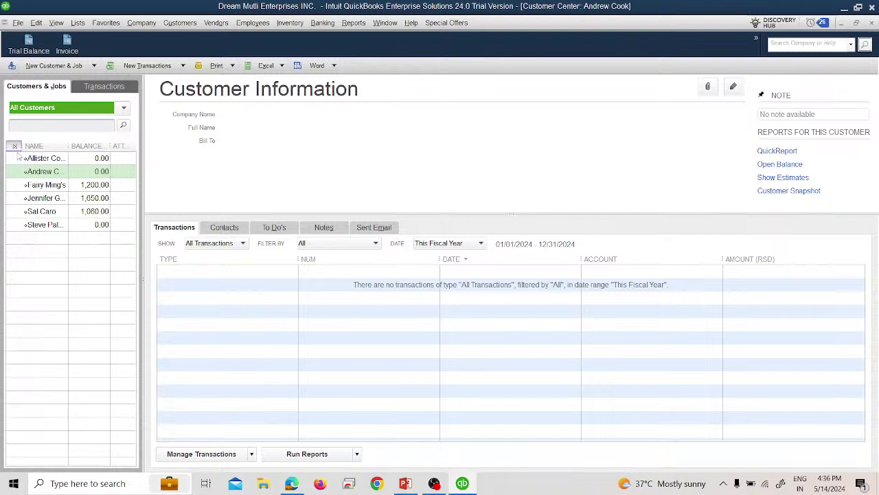
pyautogui.click(46, 111)
pyautogui.click(46, 134)
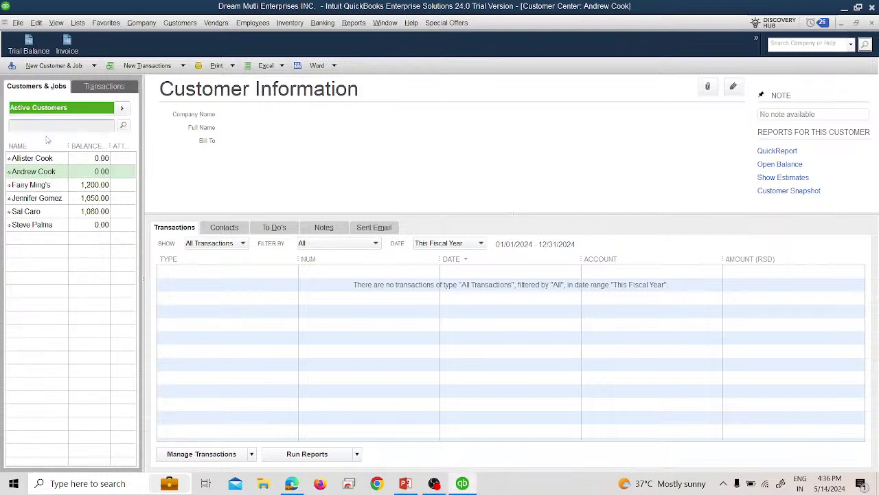
pyautogui.moveTo(106, 145)
pyautogui.mouseDown()
pyautogui.moveTo(91, 145)
pyautogui.moveTo(115, 145)
pyautogui.moveTo(107, 145)
pyautogui.mouseUp()
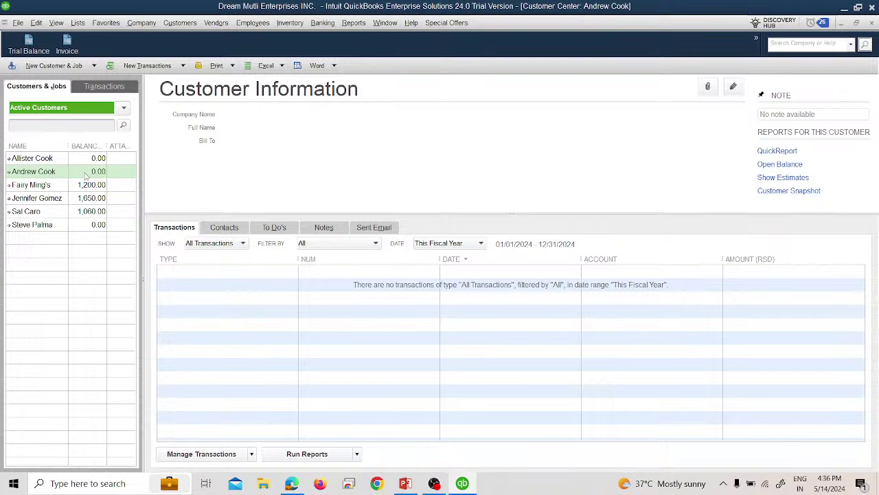
# - Close the Customer Center and the Currency List, and open the Vendor Center
pyautogui.click(873, 23)
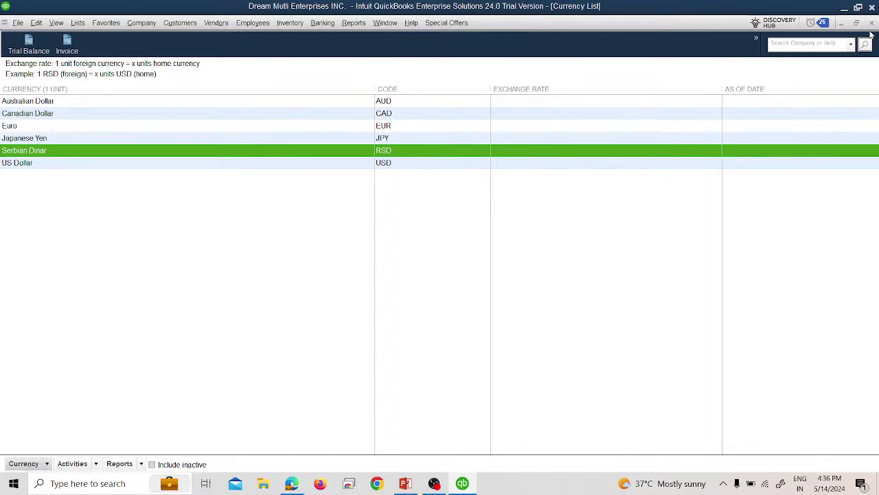
pyautogui.click(870, 25)
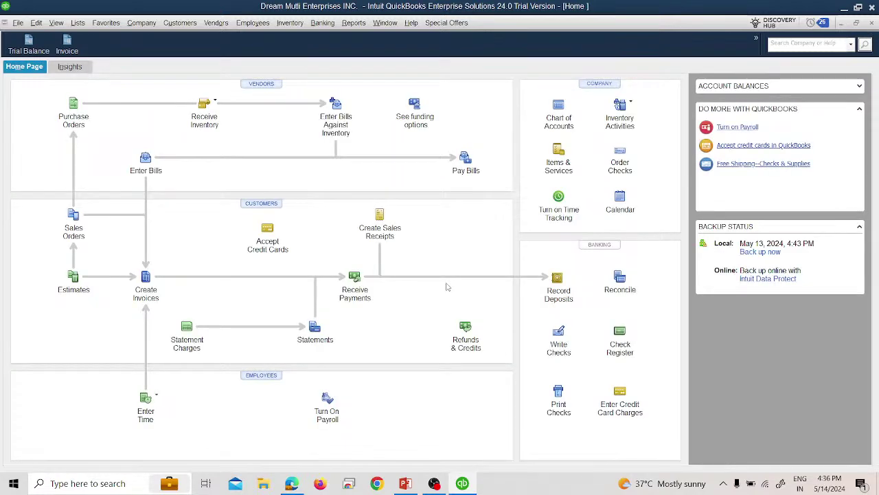
pyautogui.hotkey('alt', 'Tab')
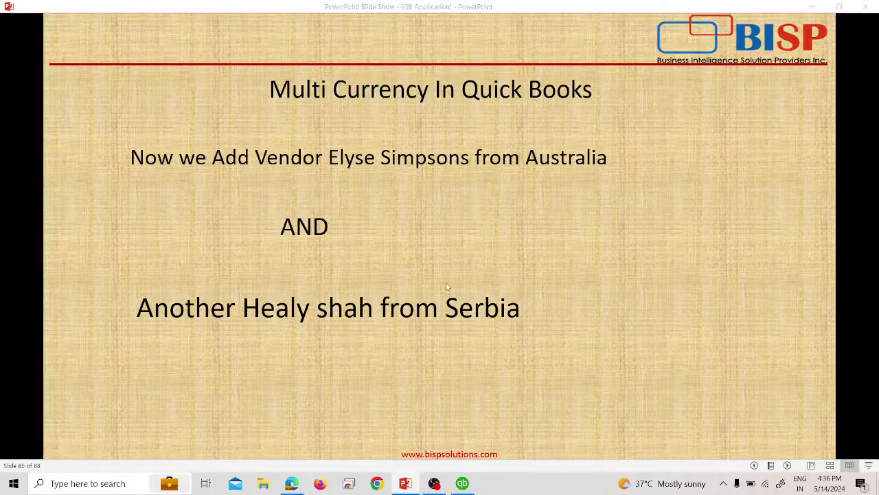
pyautogui.hotkey('alt', 'Tab')
pyautogui.click(217, 26)
pyautogui.click(220, 40)
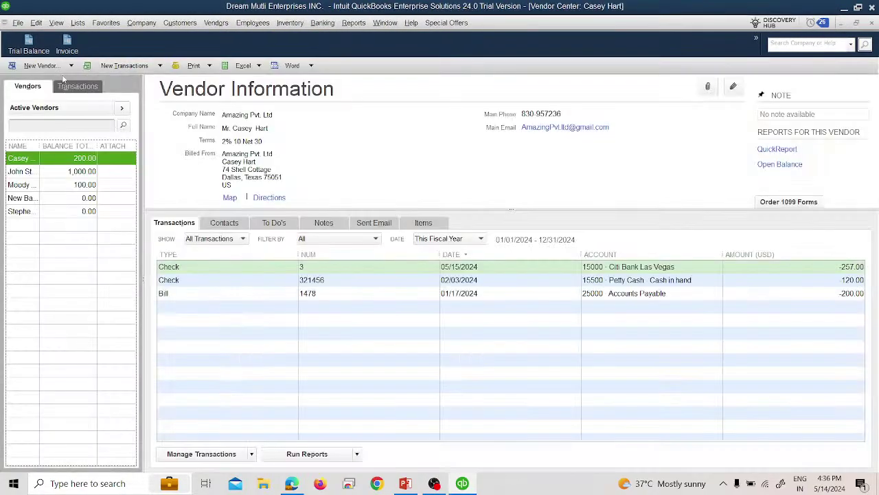
# - Start a new vendor record and enter the Australian vendor's name from the slide
pyautogui.click(41, 65)
pyautogui.click(34, 79)
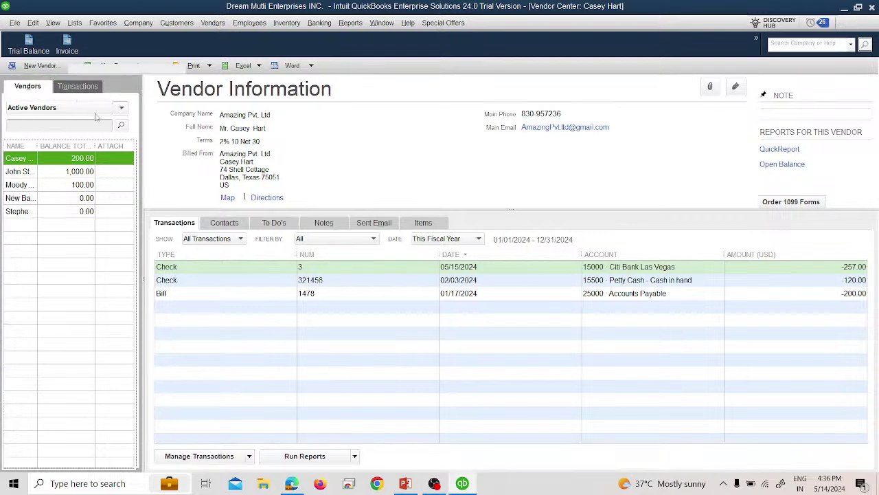
pyautogui.hotkey('alt', 'Tab')
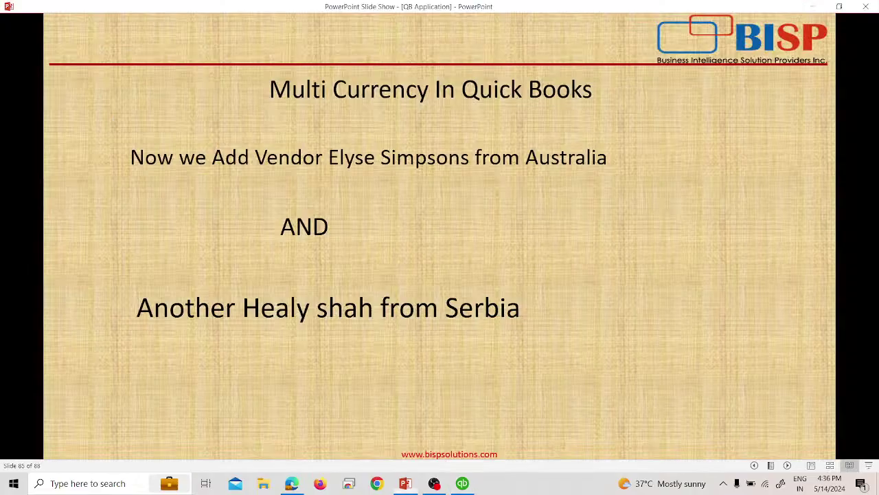
pyautogui.hotkey('alt', 'Tab')
pyautogui.write('E')
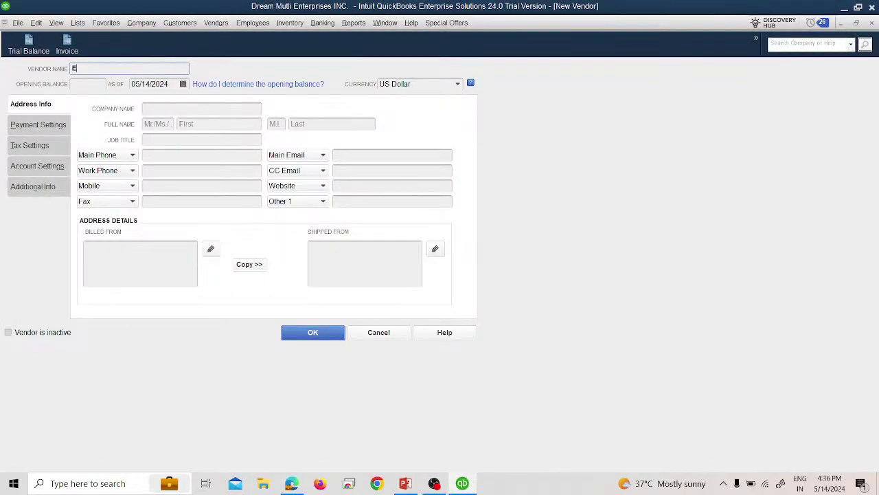
pyautogui.write('lyse Sim')
pyautogui.press('BackSpace')
pyautogui.write('mpson')
# - Set the new vendor's currency to Australian Dollar and save the vendor
pyautogui.hotkey('alt', 'Tab')
pyautogui.hotkey('alt', 'Tab')
pyautogui.click(456, 84)
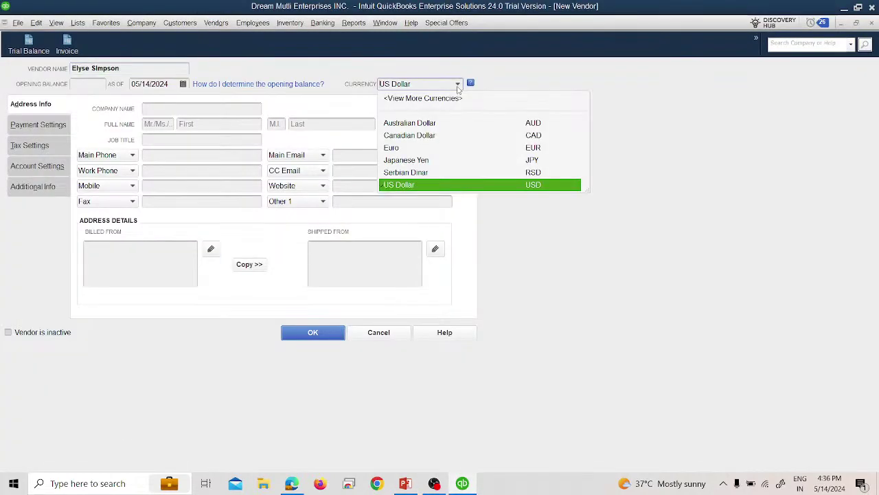
pyautogui.click(434, 125)
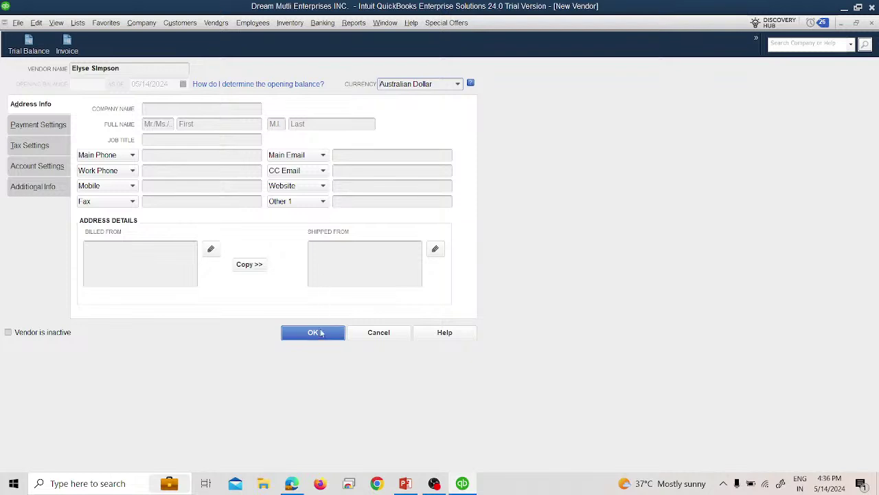
pyautogui.click(322, 331)
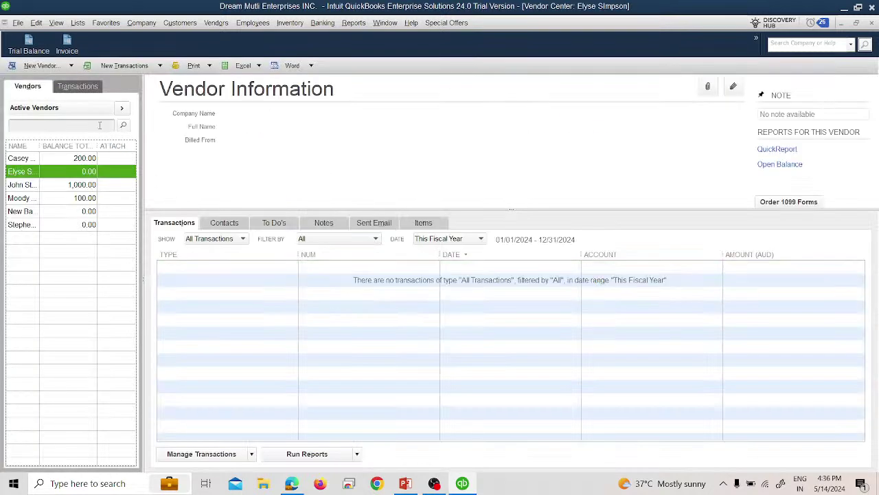
# - Add another new vendor with the Serbian vendor's name and Serbian Dinar as the currency, and save it
pyautogui.click(44, 70)
pyautogui.click(46, 73)
pyautogui.click(52, 68)
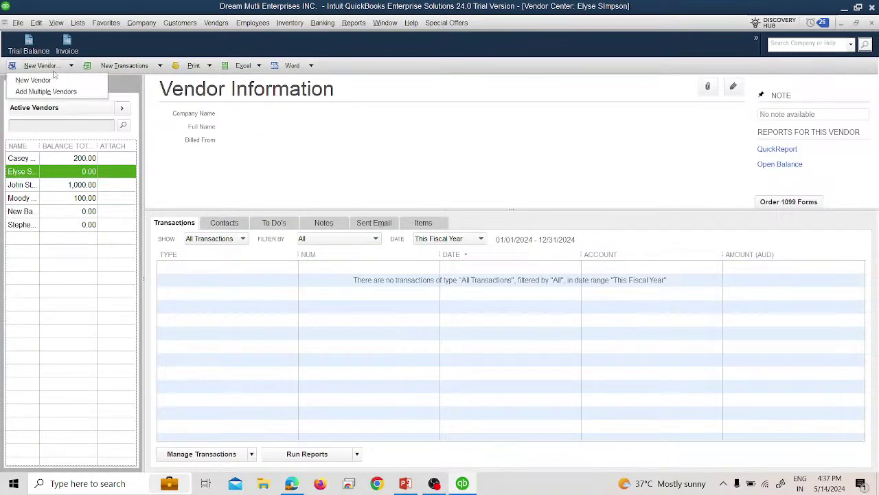
pyautogui.click(42, 80)
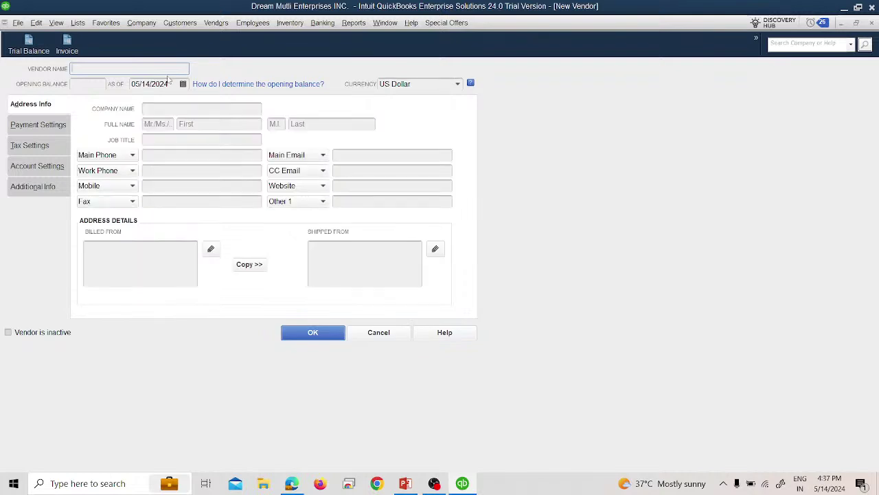
pyautogui.write('Healey Shah')
pyautogui.click(458, 83)
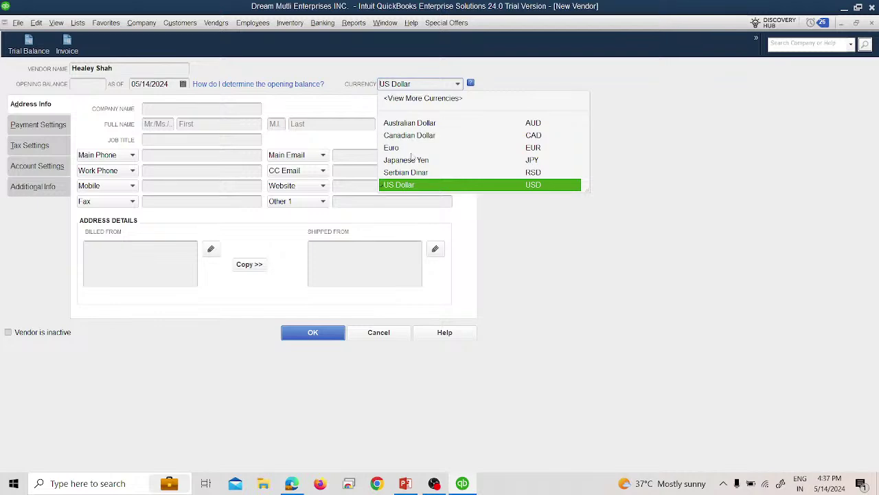
pyautogui.click(416, 172)
pyautogui.click(315, 332)
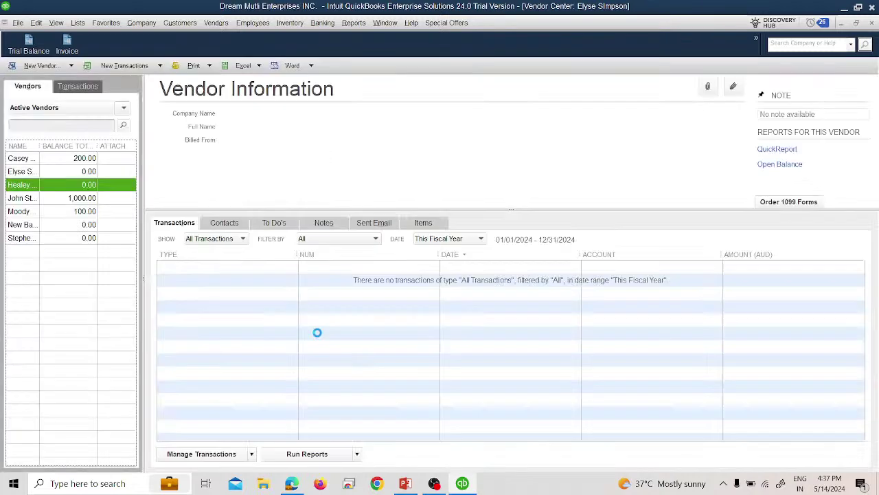
# - Close the Vendor Center and download the latest exchange rates from the Currency List
pyautogui.click(871, 22)
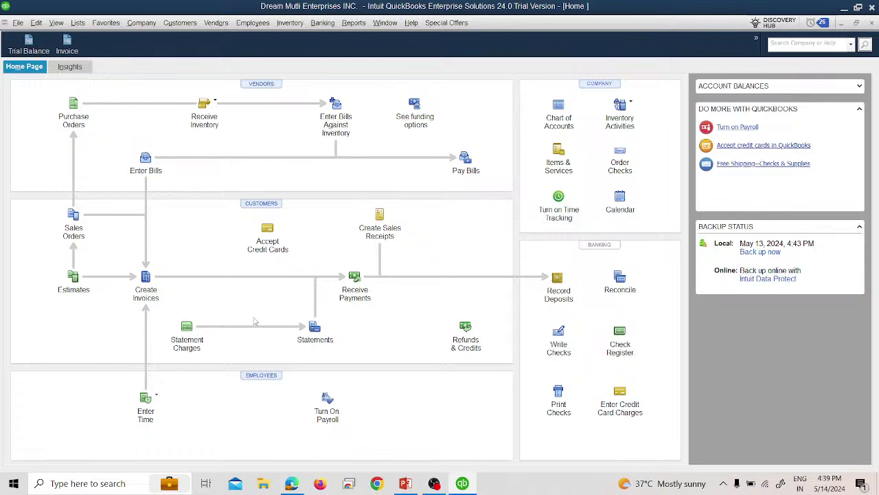
pyautogui.click(72, 26)
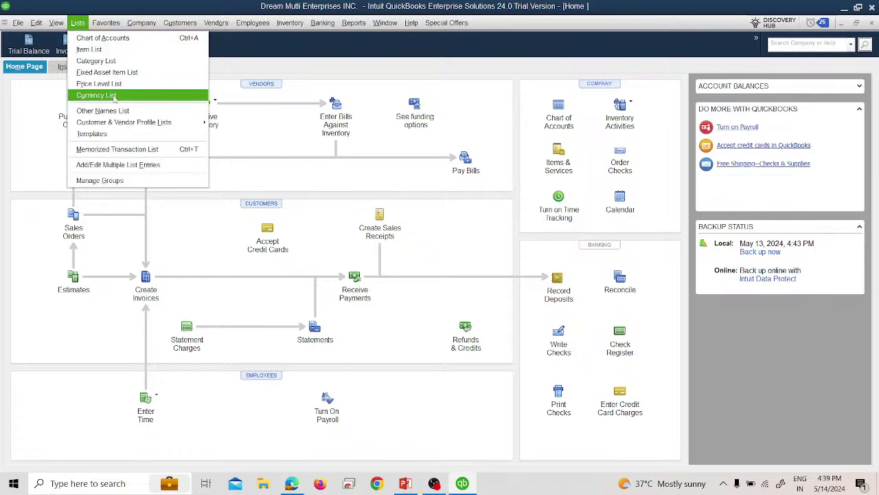
pyautogui.moveTo(57, 26)
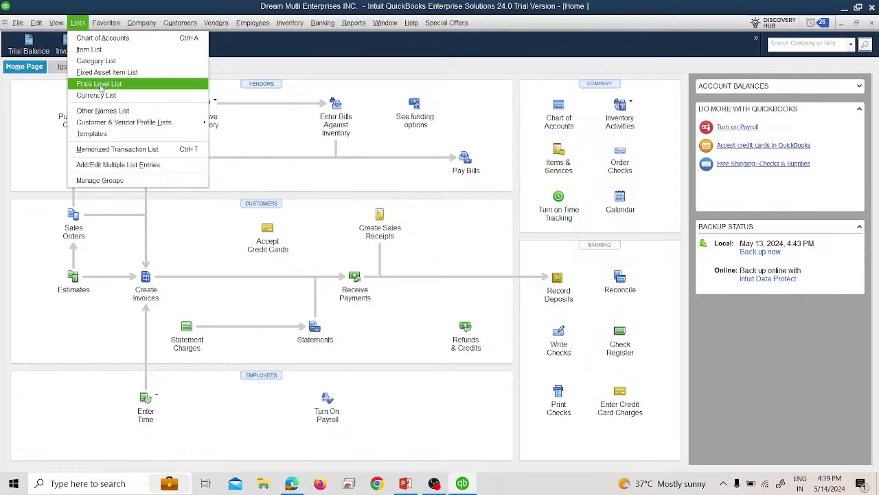
pyautogui.click(107, 96)
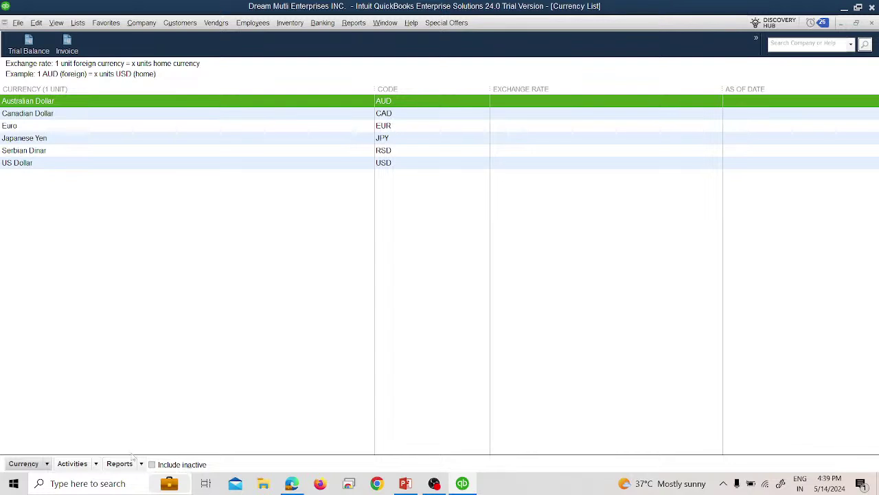
pyautogui.click(120, 464)
pyautogui.click(96, 465)
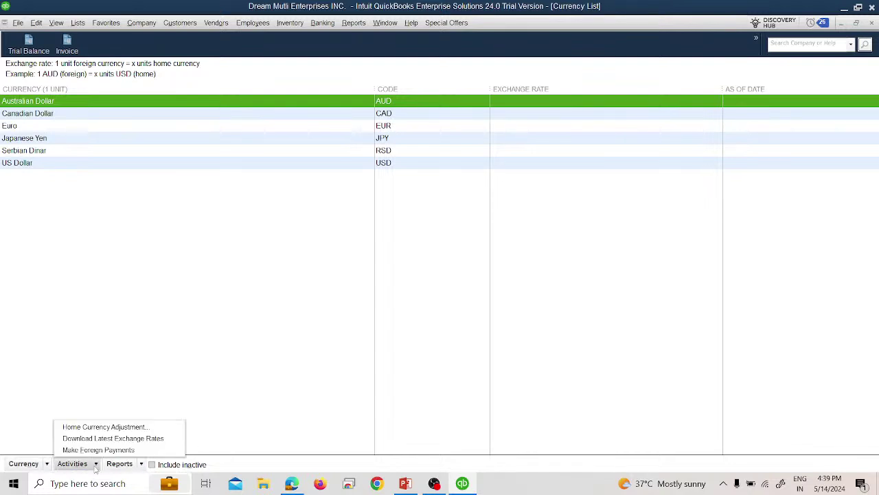
pyautogui.click(91, 438)
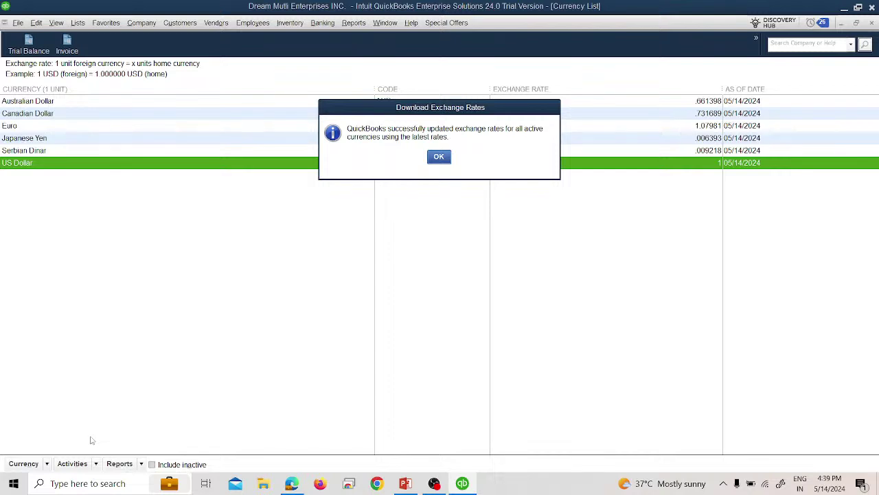
pyautogui.click(439, 156)
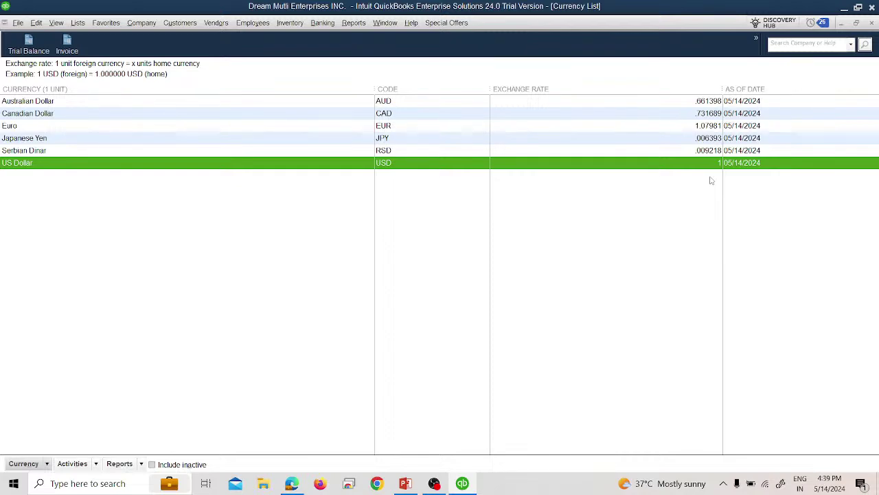
# - Switch to the PowerPoint slide show, read the example about invoicing in Serbian dinar, and return to QuickBooks
pyautogui.hotkey('alt', 'Tab')
pyautogui.press('Right')
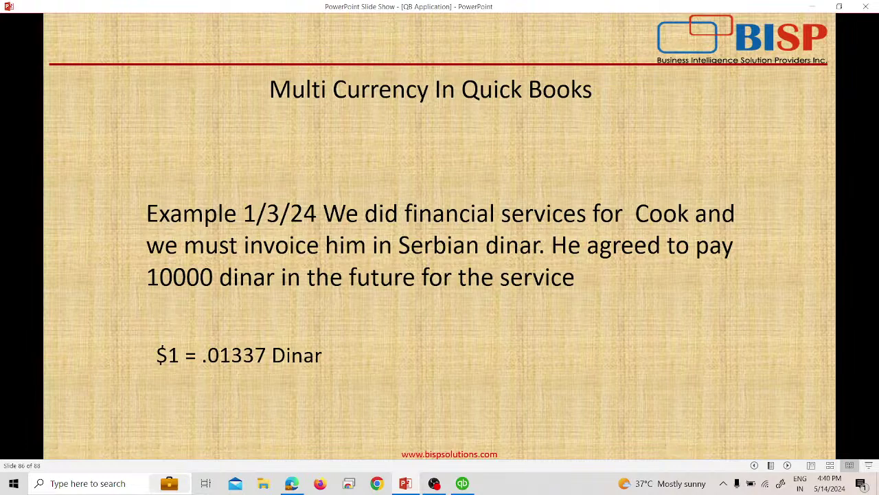
pyautogui.press('Right')
pyautogui.press('Left')
pyautogui.hotkey('alt', 'Tab')
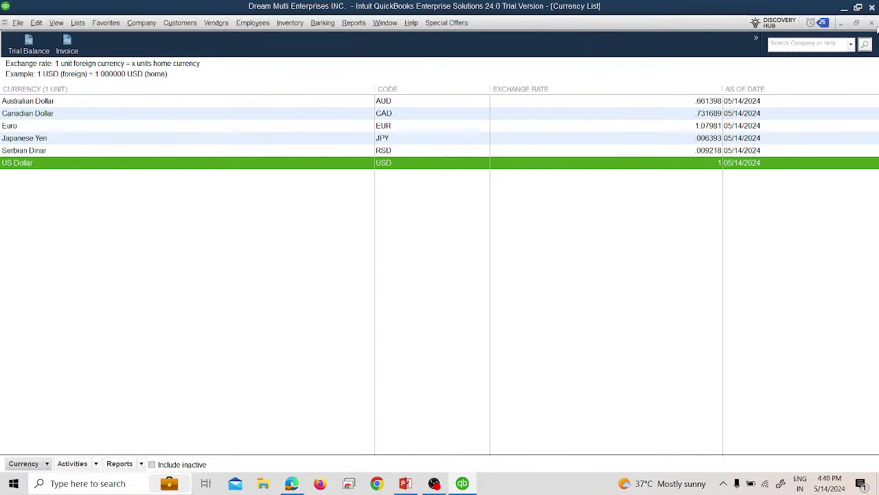
# - Close the Currency List and open a new blank invoice
pyautogui.click(872, 23)
pyautogui.click(181, 26)
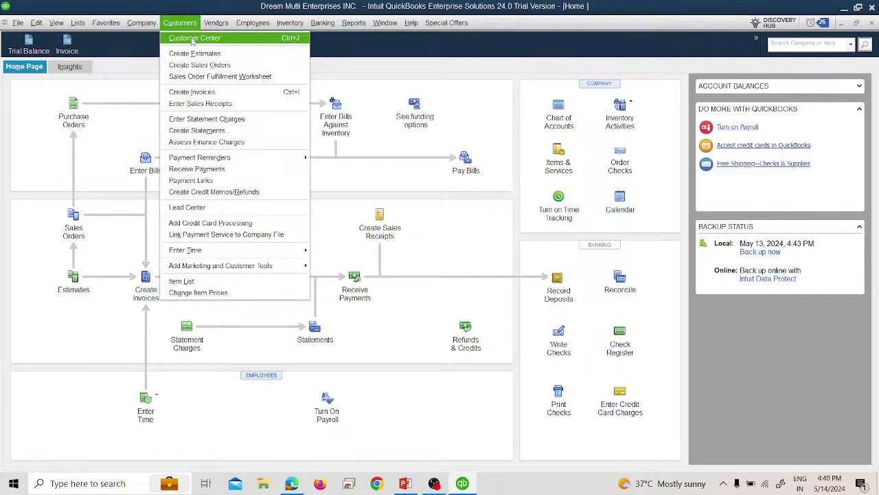
pyautogui.click(35, 150)
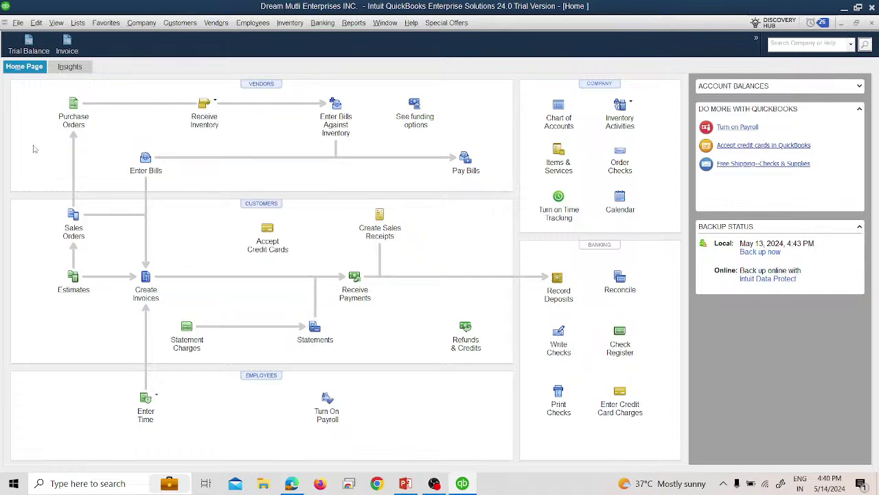
pyautogui.click(181, 23)
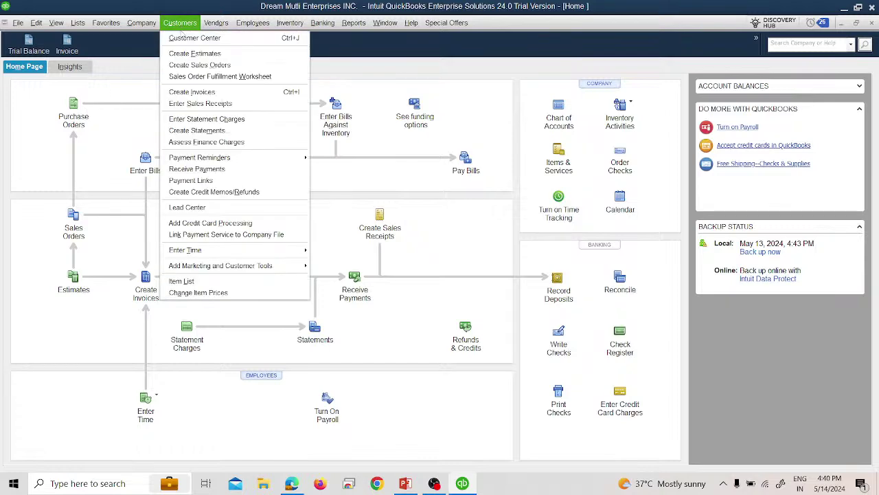
pyautogui.click(188, 92)
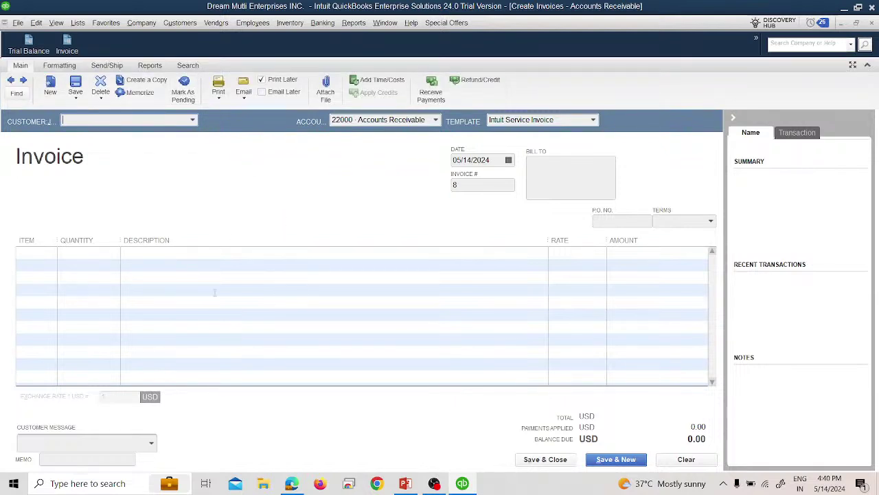
pyautogui.click(190, 122)
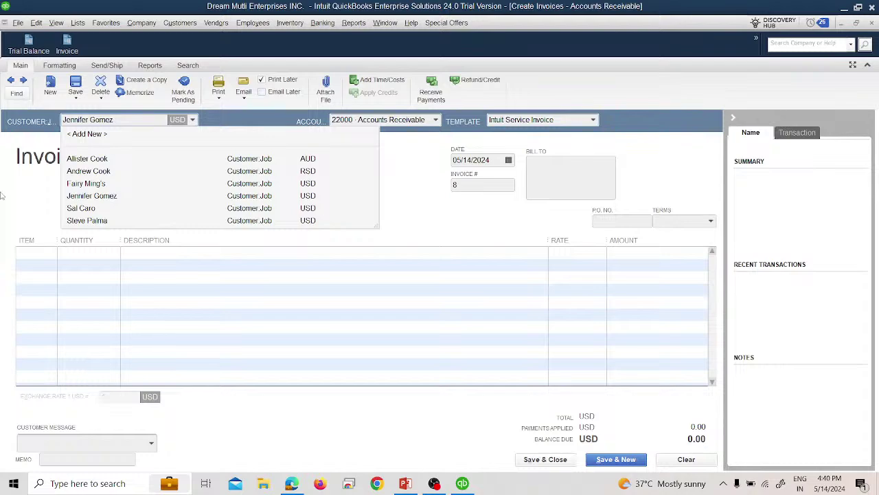
pyautogui.click(19, 194)
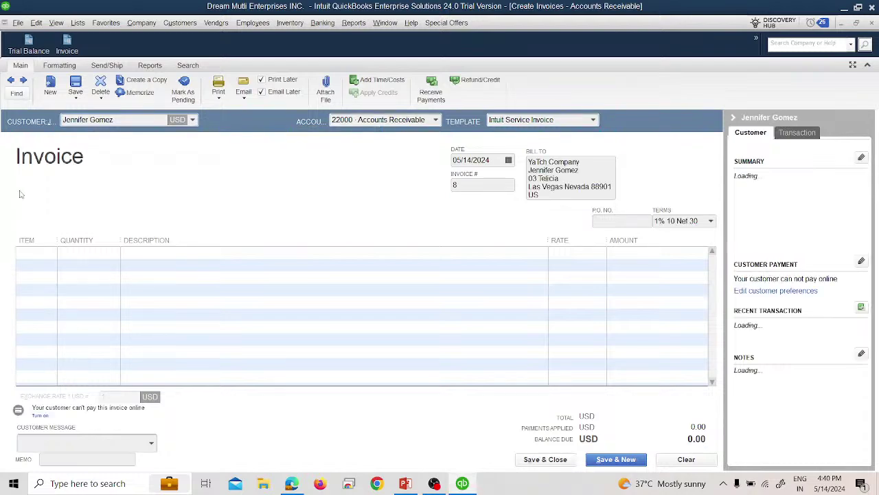
pyautogui.hotkey('alt', 'Tab')
pyautogui.press('Right')
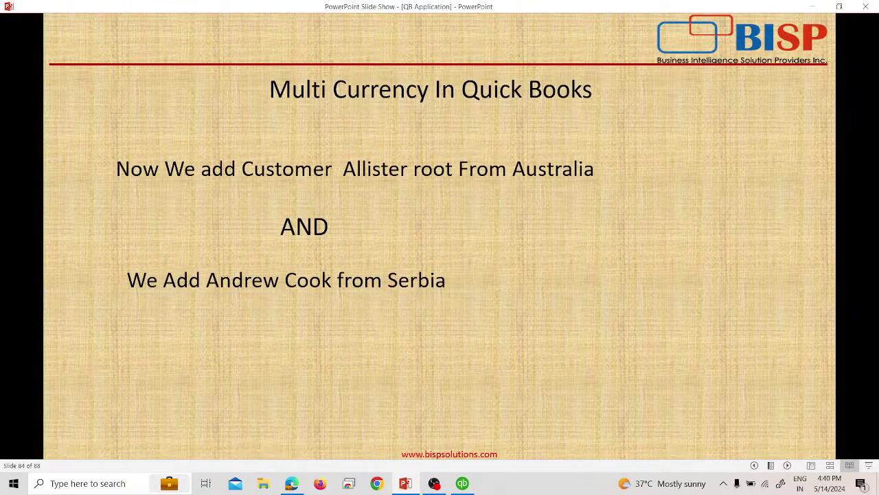
pyautogui.press('Left')
pyautogui.hotkey('alt', 'Tab')
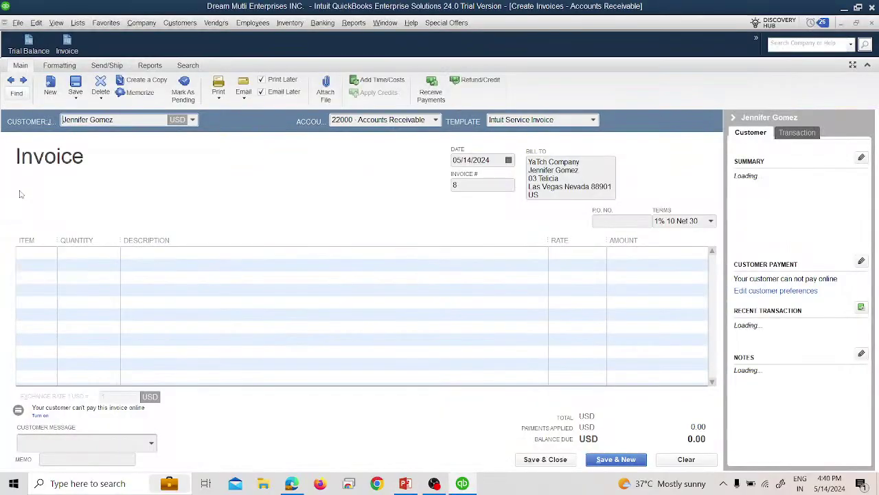
pyautogui.click(868, 25)
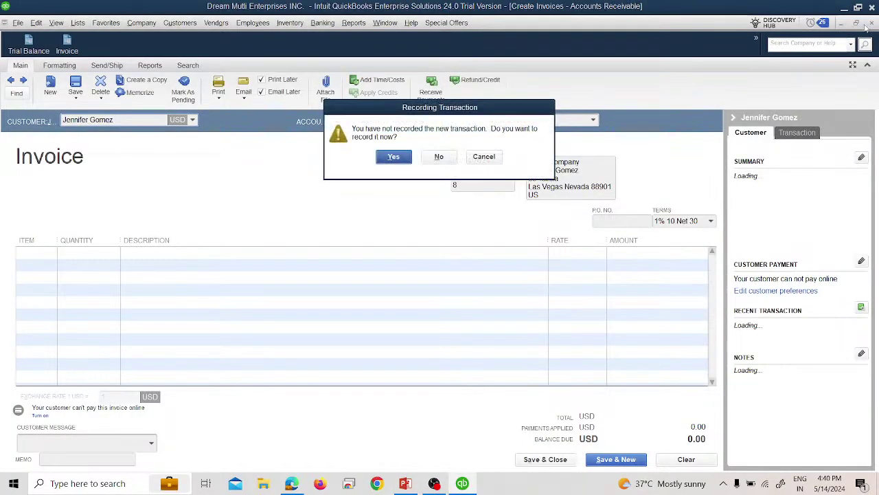
pyautogui.click(438, 156)
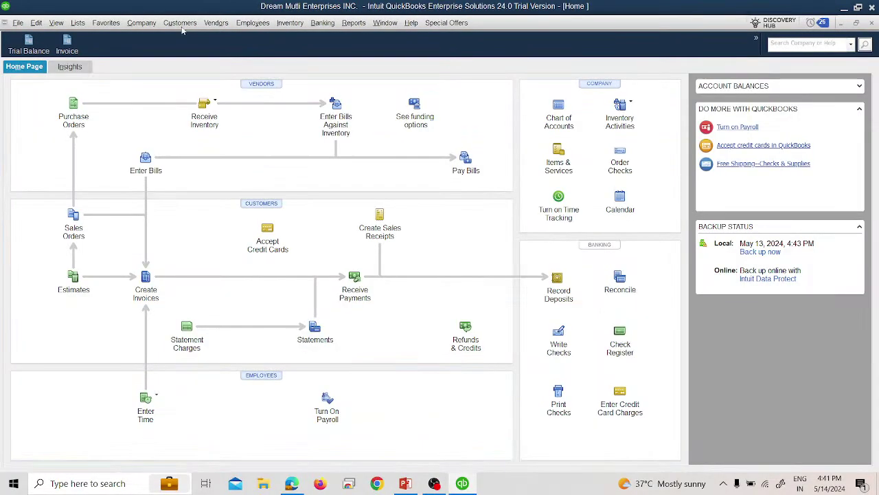
# - Correct the surname of the Australian Dollar customer in the Customer Center, save the record, and close the Customer Center
pyautogui.click(180, 23)
pyautogui.click(187, 39)
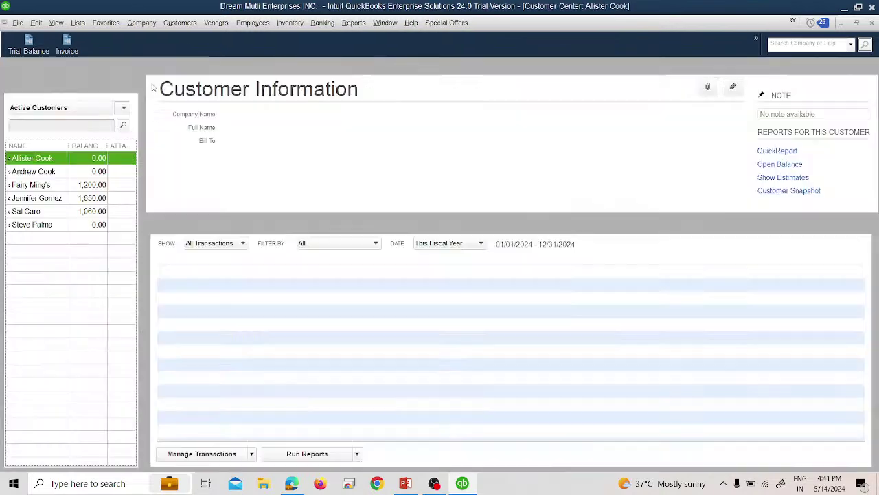
pyautogui.doubleClick(48, 159)
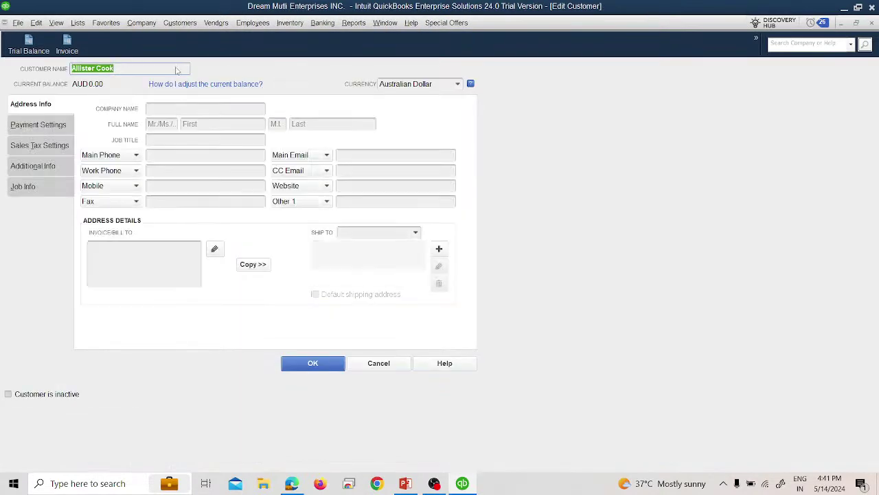
pyautogui.click(176, 69)
pyautogui.press('BackSpace')
pyautogui.press('BackSpace')
pyautogui.press('BackSpace')
pyautogui.press('BackSpace')
pyautogui.write('Wood')
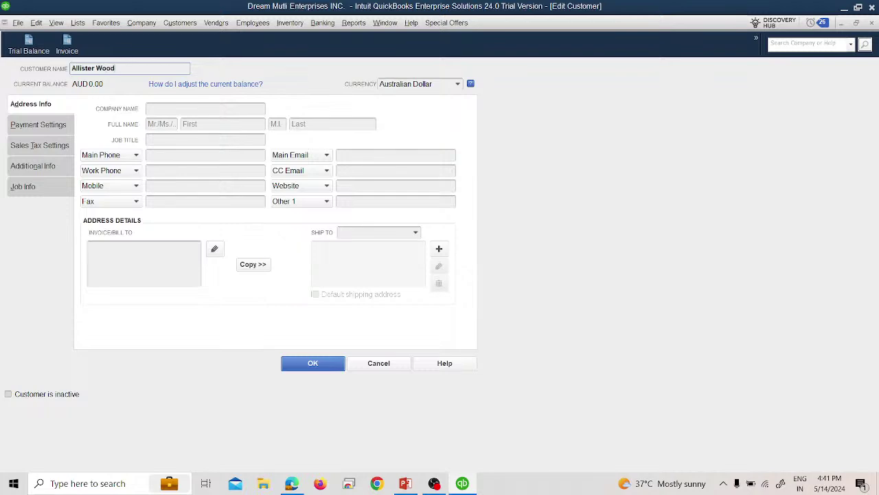
pyautogui.click(310, 363)
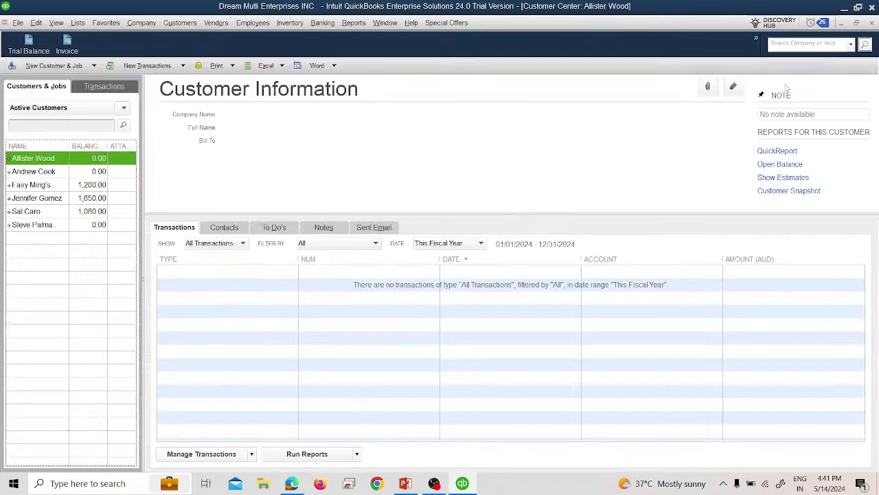
pyautogui.click(873, 24)
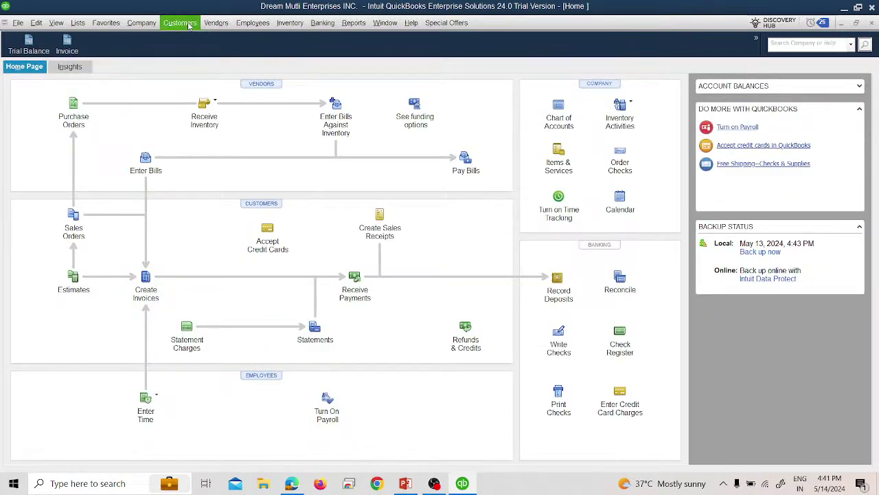
# - Start a new invoice for the Australian Dollar customer using the 11000 Accounts Receivable - AUD account
pyautogui.click(188, 26)
pyautogui.click(203, 92)
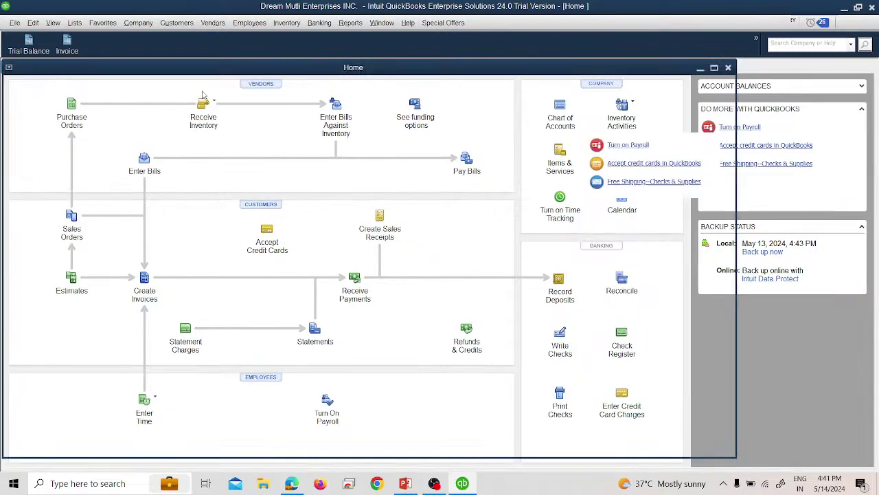
pyautogui.click(268, 120)
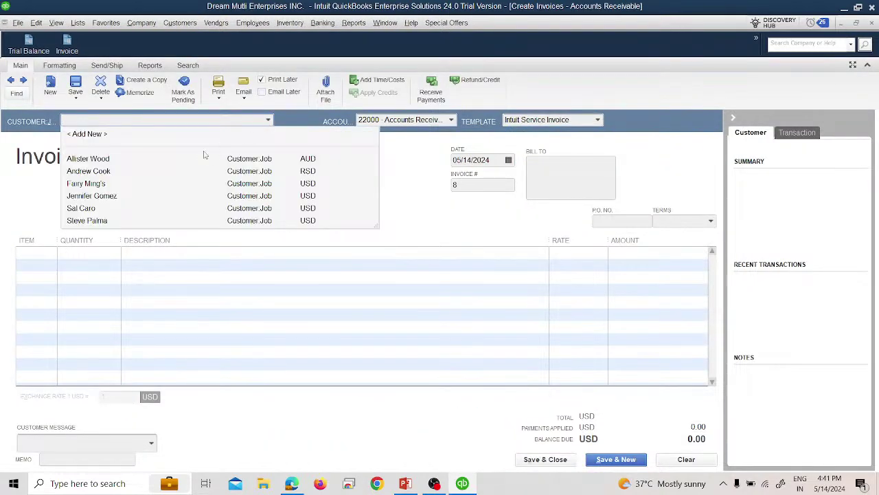
pyautogui.click(102, 160)
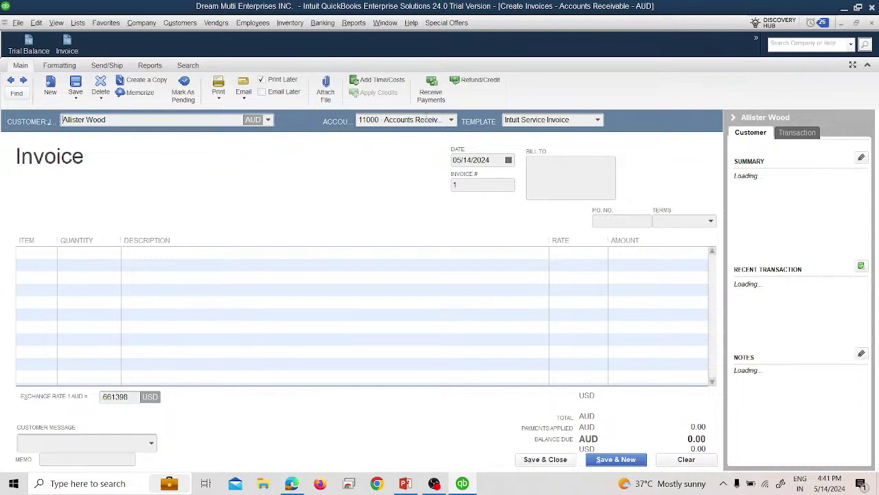
pyautogui.click(451, 120)
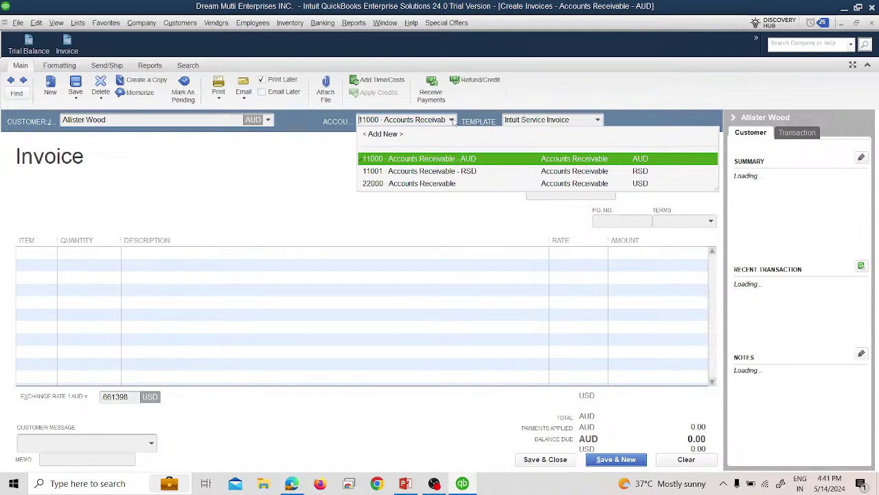
pyautogui.click(474, 161)
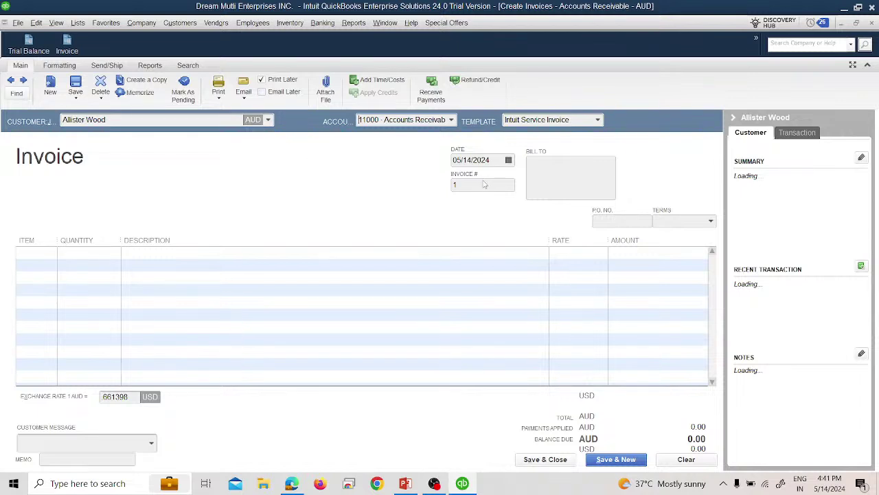
# - Set the invoice date to 03/01/2024 and dismiss the exchange rate message
pyautogui.click(508, 159)
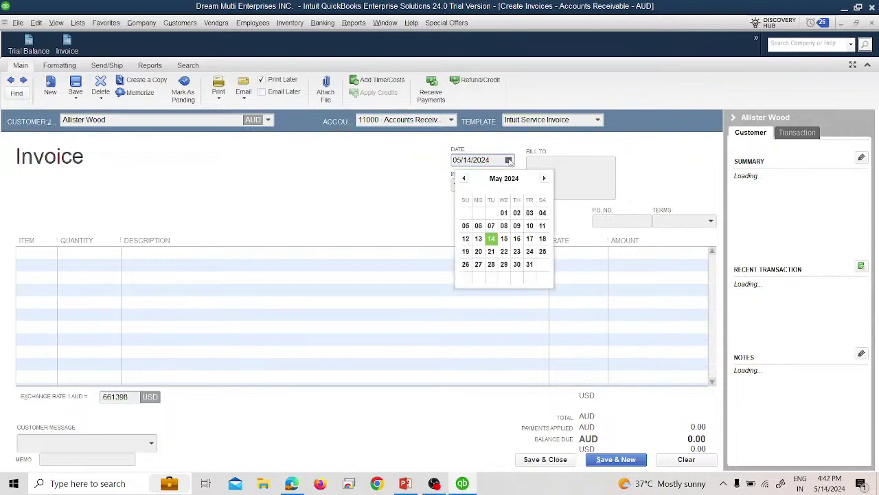
pyautogui.click(464, 178)
pyautogui.click(464, 178)
pyautogui.click(526, 224)
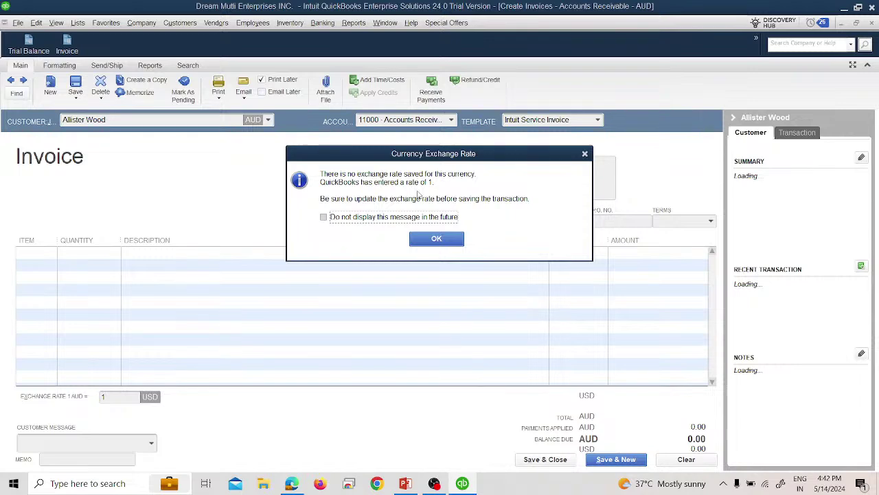
pyautogui.click(446, 246)
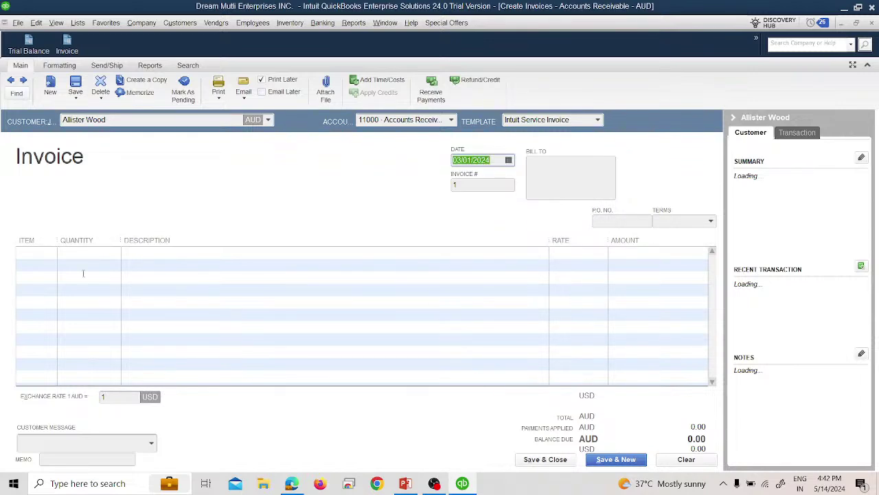
# - Check the invoicing example in the PowerPoint slide show, return to QuickBooks, and add the Financial Services item to the first invoice line
pyautogui.hotkey('alt', 'Tab')
pyautogui.press('Right')
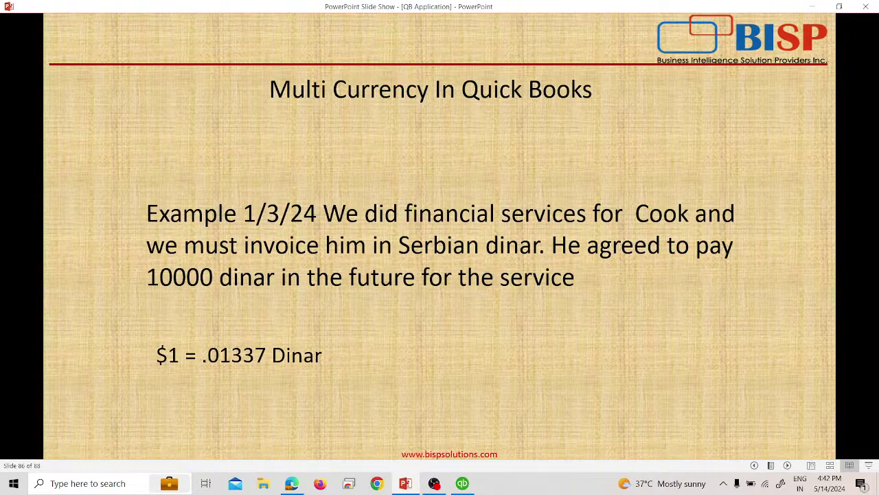
pyautogui.hotkey('alt', 'Tab')
pyautogui.click(41, 253)
pyautogui.click(52, 254)
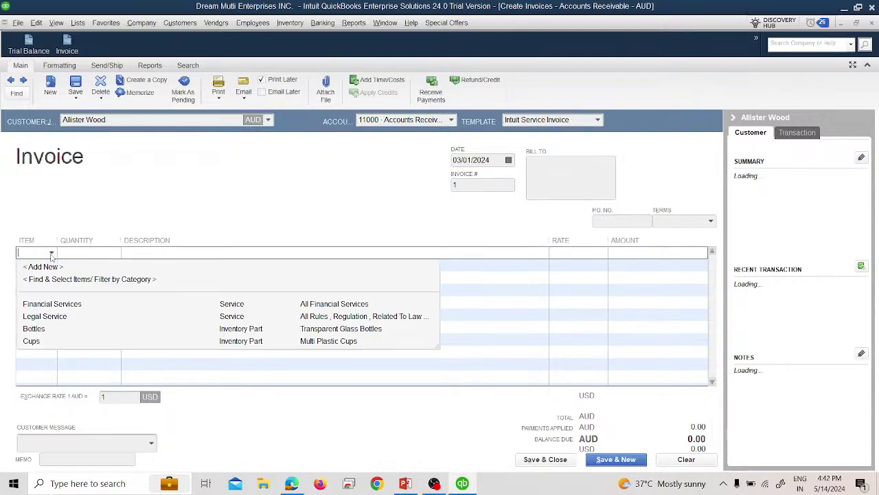
pyautogui.click(68, 304)
pyautogui.click(108, 254)
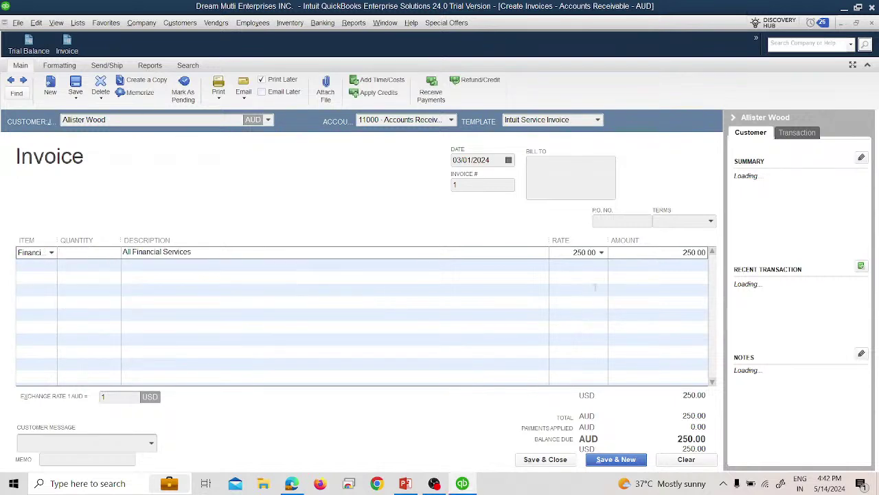
# - Clear the standard rate of the Financial Services line and set its amount to 10000
pyautogui.click(577, 253)
pyautogui.write('0')
pyautogui.press('Delete')
pyautogui.press('Tab')
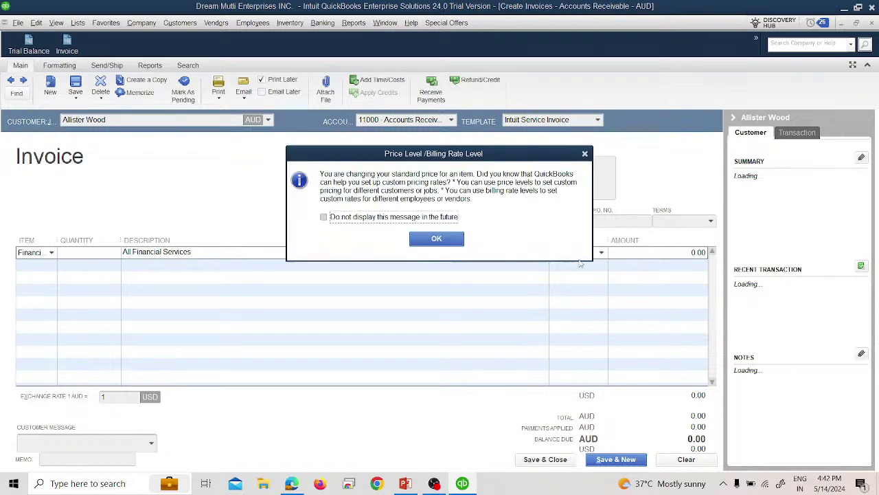
pyautogui.click(432, 239)
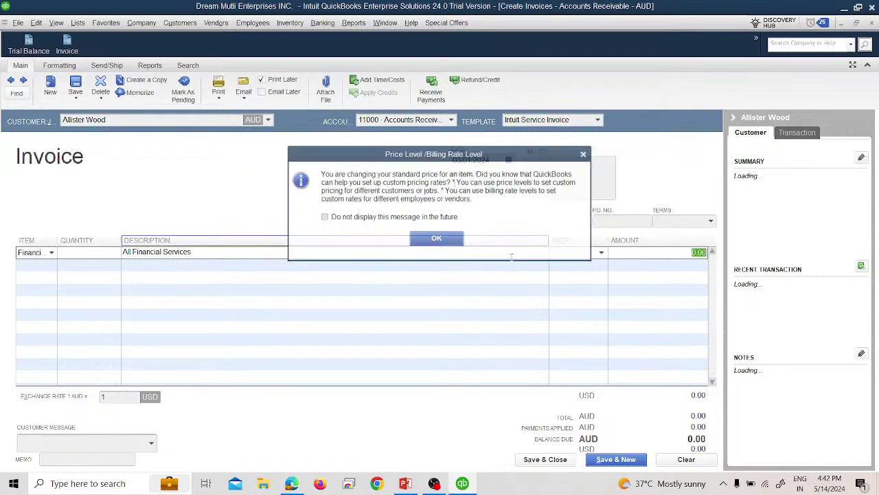
pyautogui.click(682, 253)
pyautogui.write('1000')
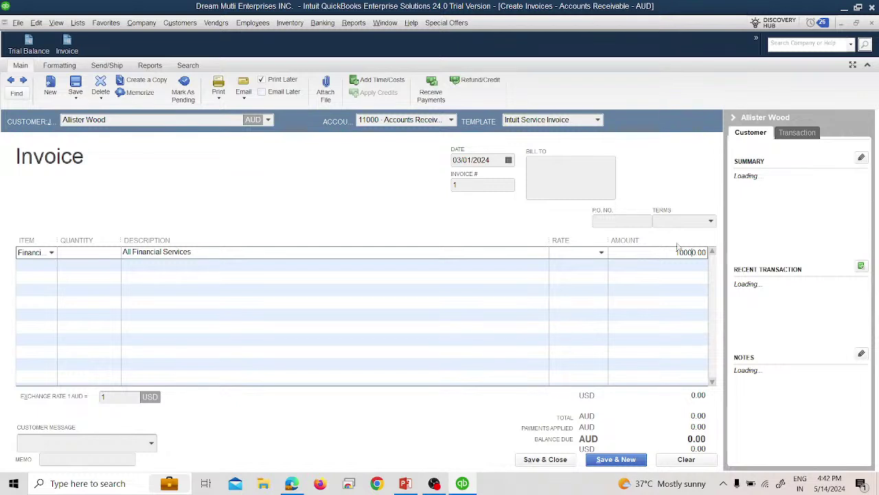
# - Set the AUD exchange rate on the invoice to .01337
pyautogui.click(110, 396)
pyautogui.press('BackSpace')
pyautogui.write('0133')
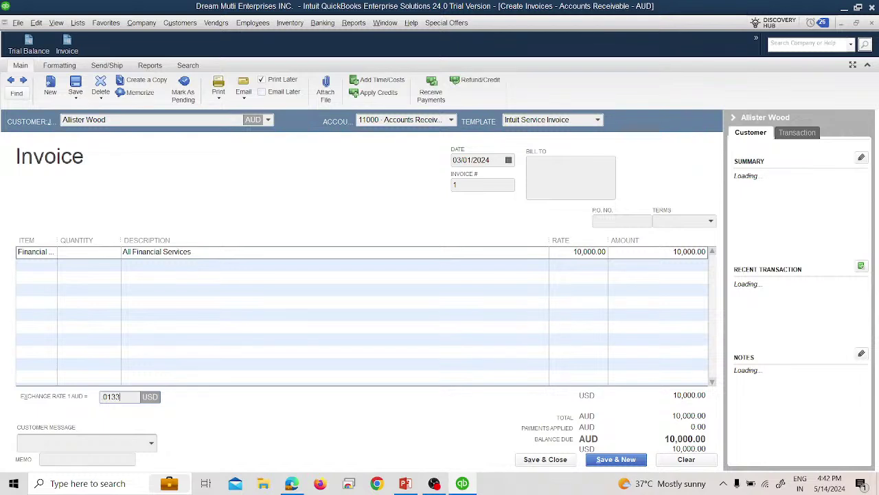
pyautogui.write('7')
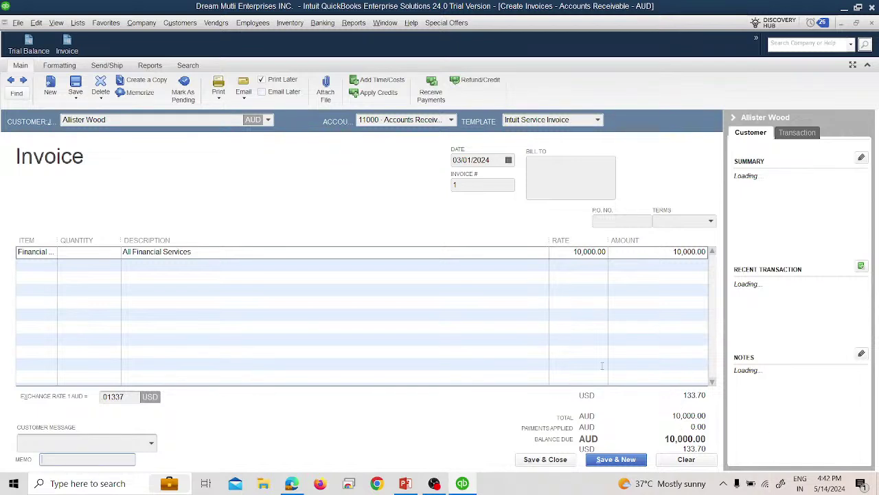
# - Recheck the slide example, change the invoice to the Serbian Dinar customer, and check that its account is 11001 Accounts Receivable - RSD
pyautogui.hotkey('alt', 'Tab')
pyautogui.hotkey('alt', 'Tab')
pyautogui.click(269, 120)
pyautogui.click(245, 172)
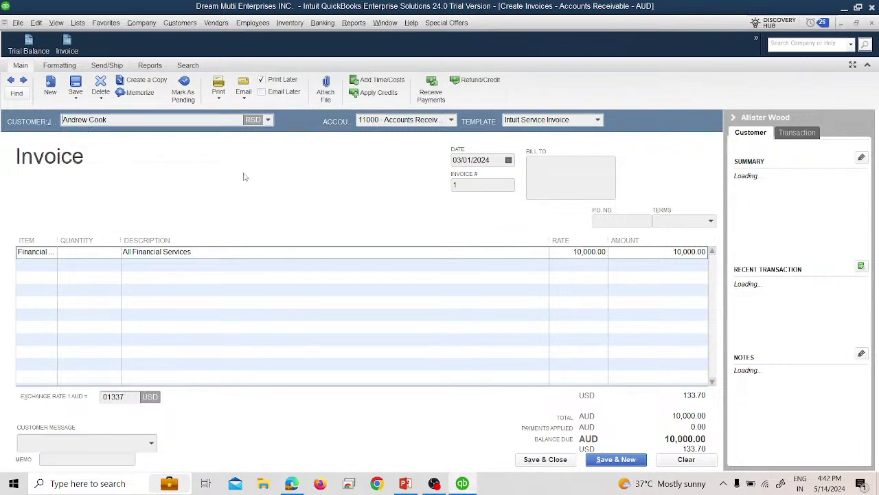
pyautogui.click(459, 237)
pyautogui.click(437, 235)
pyautogui.click(437, 122)
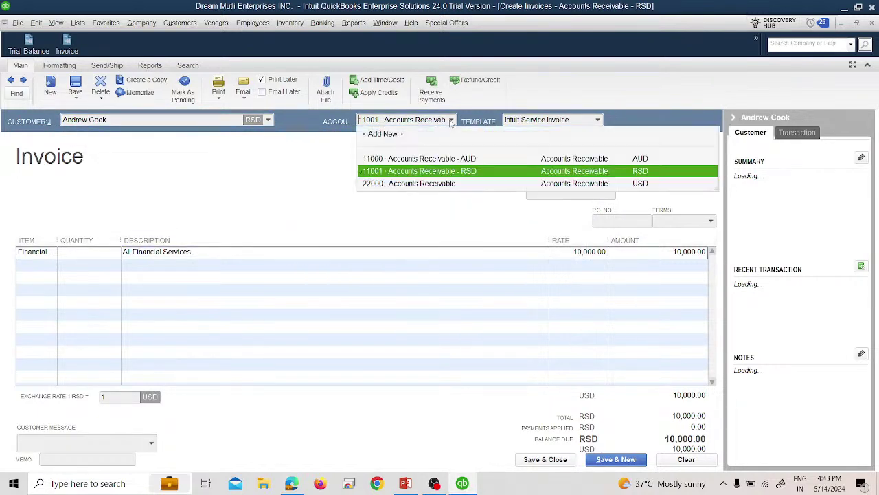
pyautogui.click(305, 185)
# - Set the RSD exchange rate on the invoice to .01337, then save and close the invoice
pyautogui.click(130, 397)
pyautogui.press('BackSpace')
pyautogui.write('0')
pyautogui.write('.01337')
pyautogui.press('Tab')
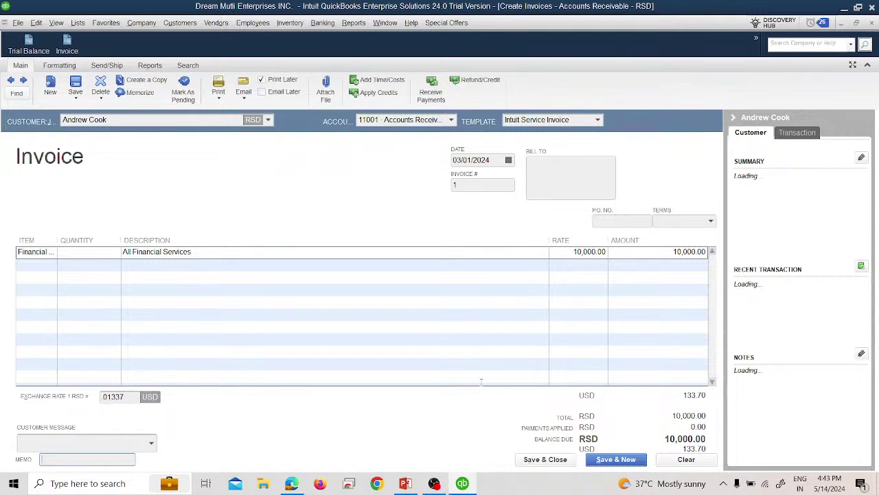
pyautogui.click(557, 459)
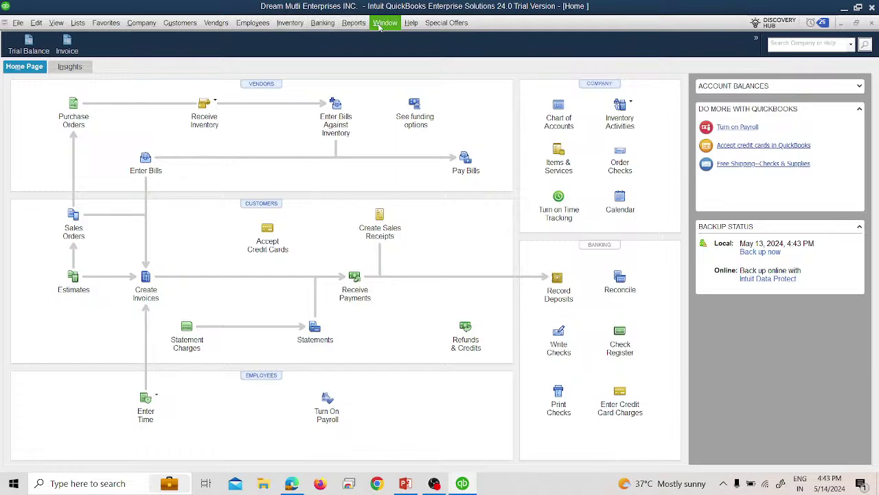
# - Open the Trial Balance report and set its date range to All to examine the Serbian Dinar receivable
pyautogui.click(353, 23)
pyautogui.moveTo(434, 261)
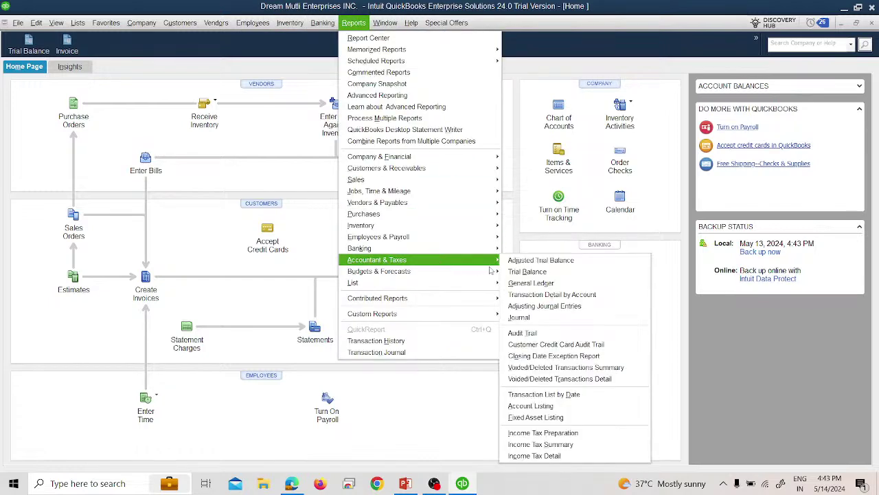
pyautogui.click(509, 273)
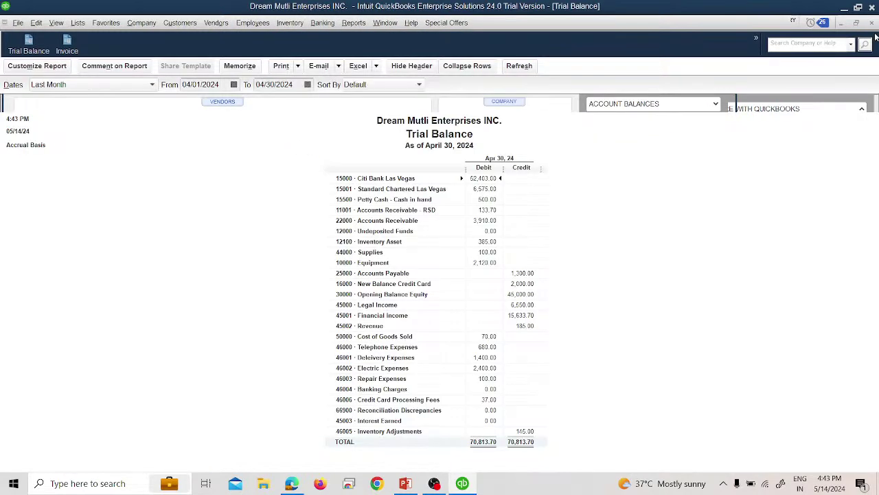
pyautogui.click(103, 84)
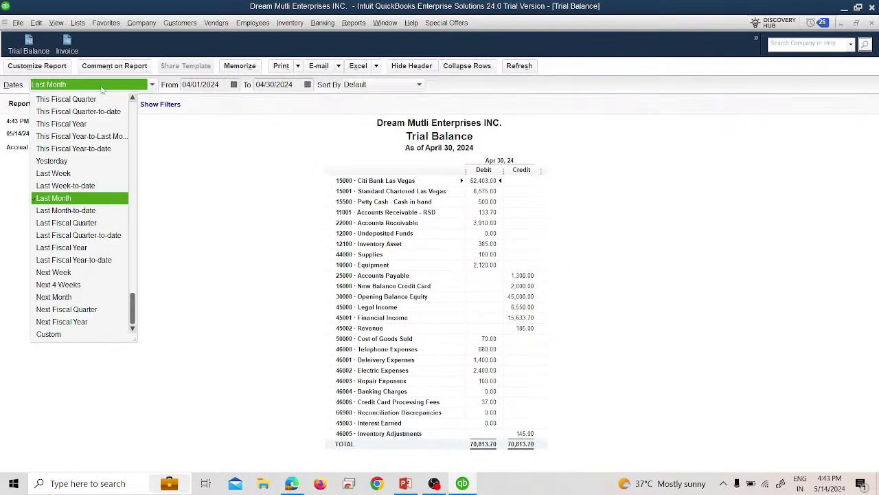
pyautogui.scroll(1, 82, 99)
pyautogui.click(82, 99)
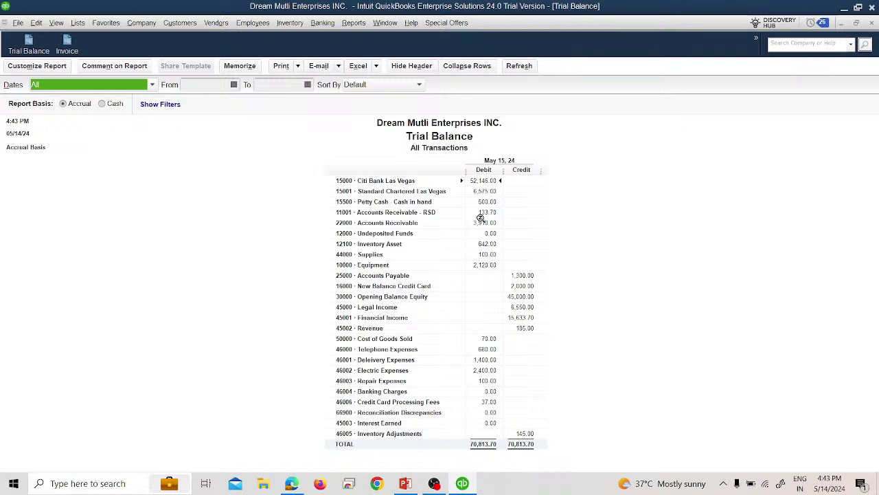
# - Examine the transactions behind the Financial Income and Accounts Receivable - RSD balances in the Trial Balance, closing each detail report
pyautogui.doubleClick(519, 321)
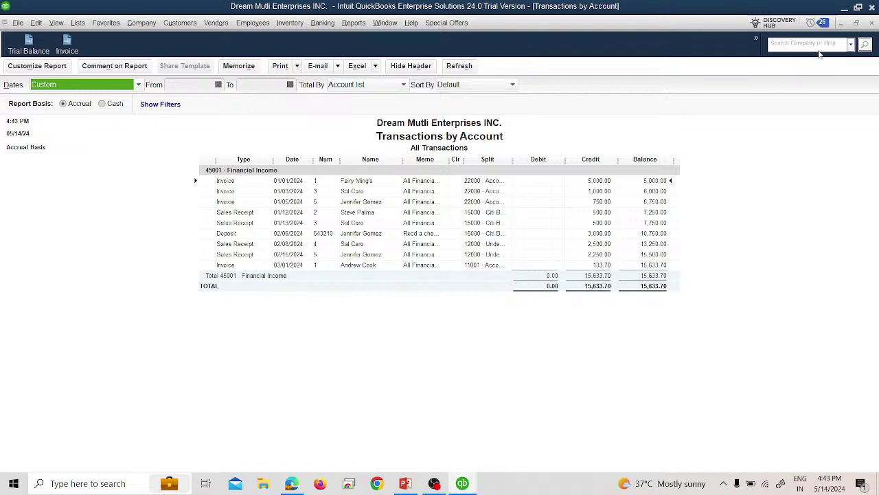
pyautogui.click(873, 23)
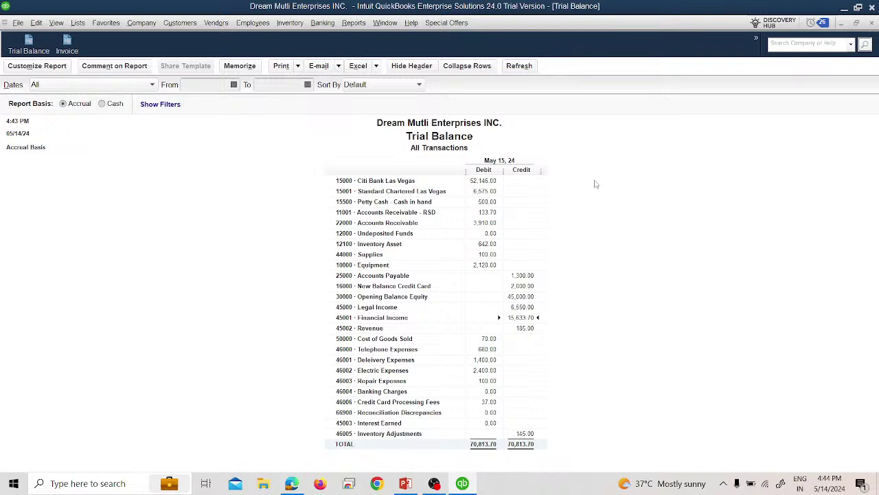
pyautogui.doubleClick(486, 212)
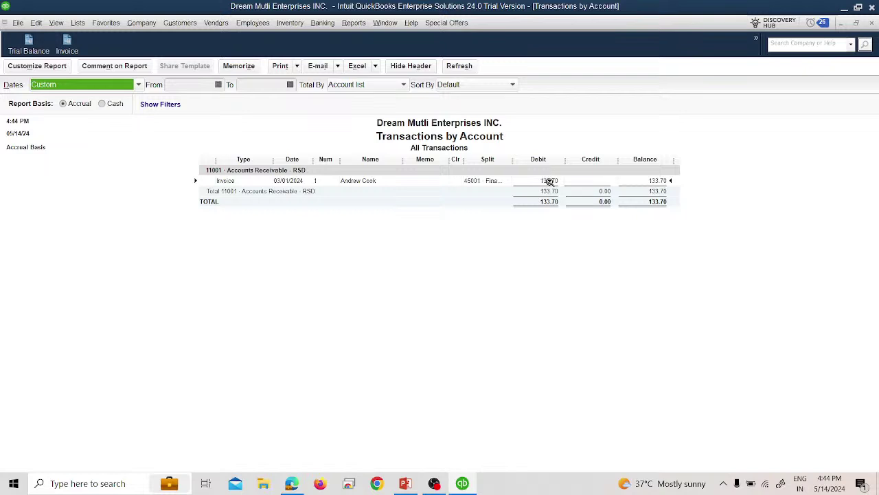
pyautogui.click(872, 23)
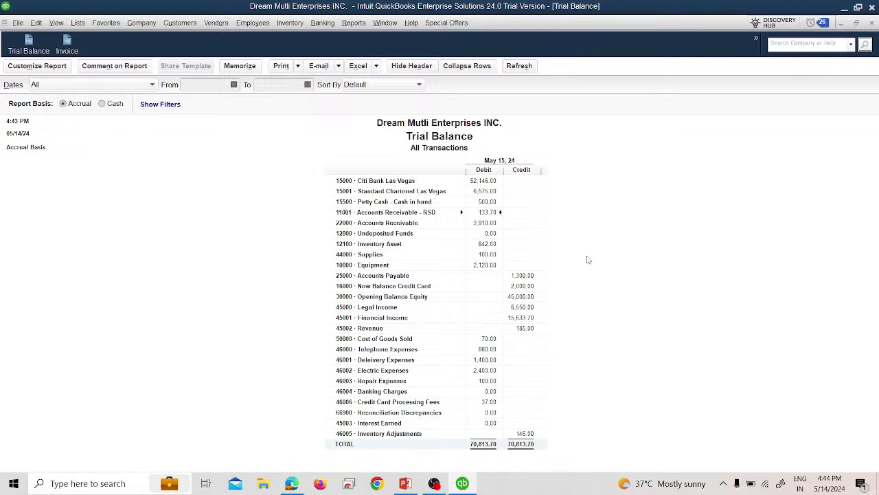
# - Read the payment example on the next PowerPoint slide, then return to QuickBooks and close the Trial Balance without memorizing it
pyautogui.hotkey('alt', 'Tab')
pyautogui.press('Right')
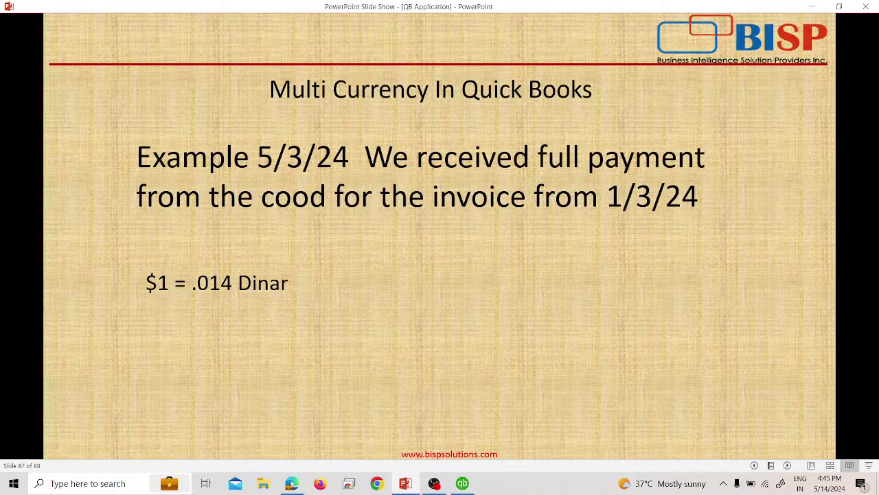
pyautogui.hotkey('alt', 'Tab')
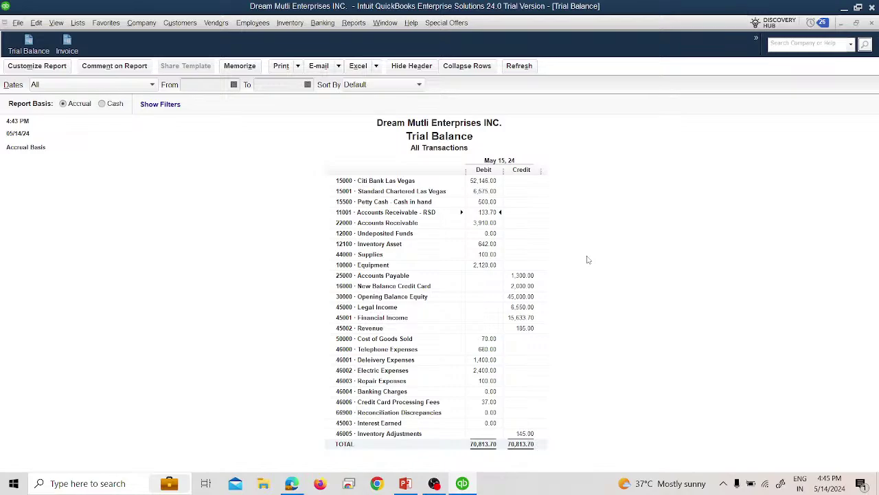
pyautogui.hotkey('alt', 'Tab')
pyautogui.hotkey('alt', 'Tab')
pyautogui.click(872, 23)
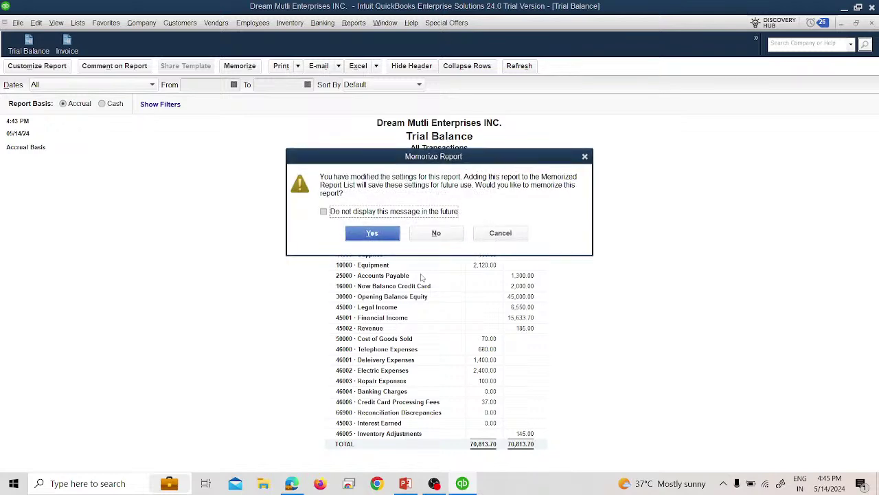
pyautogui.click(436, 233)
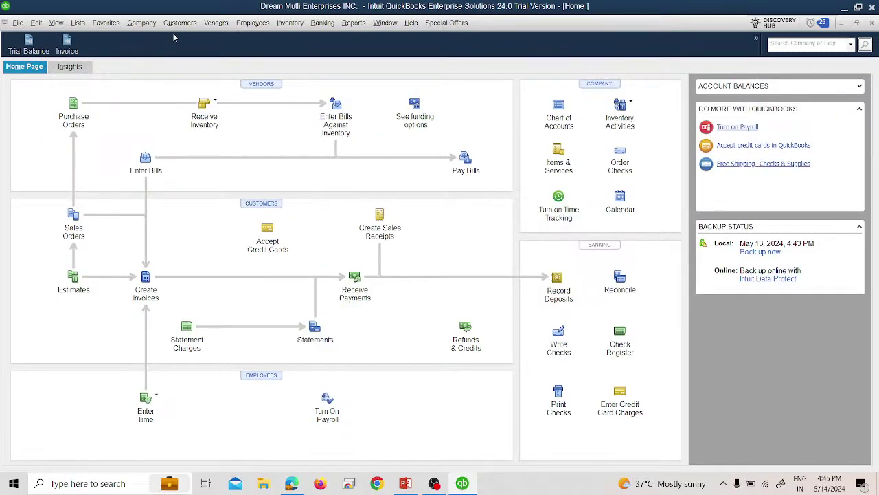
# - Start a customer payment and set its deposit account to 15000 Citi Bank Las Vegas
pyautogui.click(175, 27)
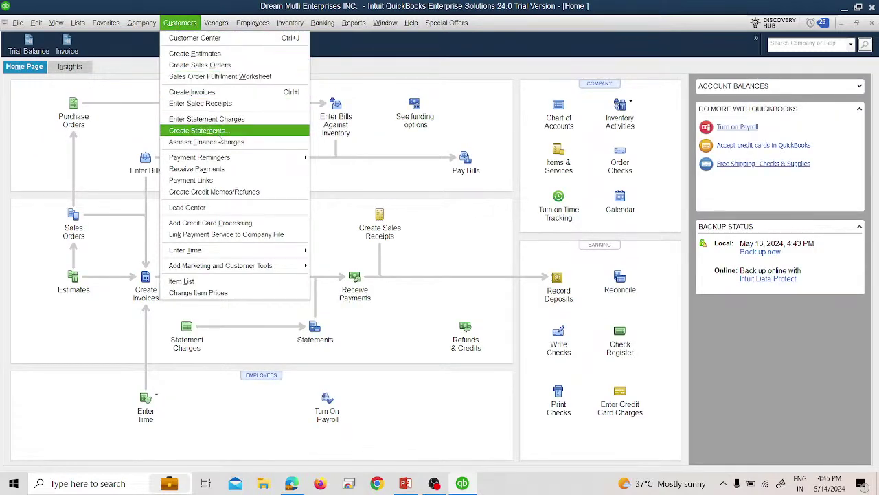
pyautogui.click(220, 170)
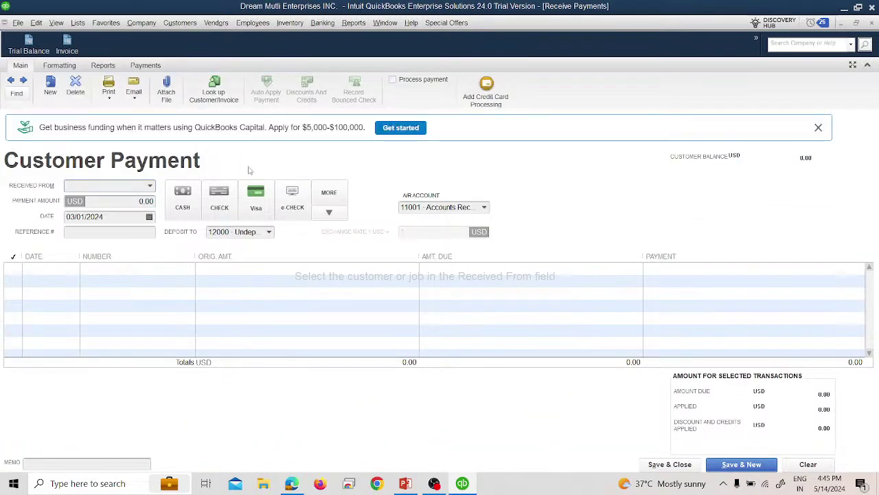
pyautogui.click(269, 232)
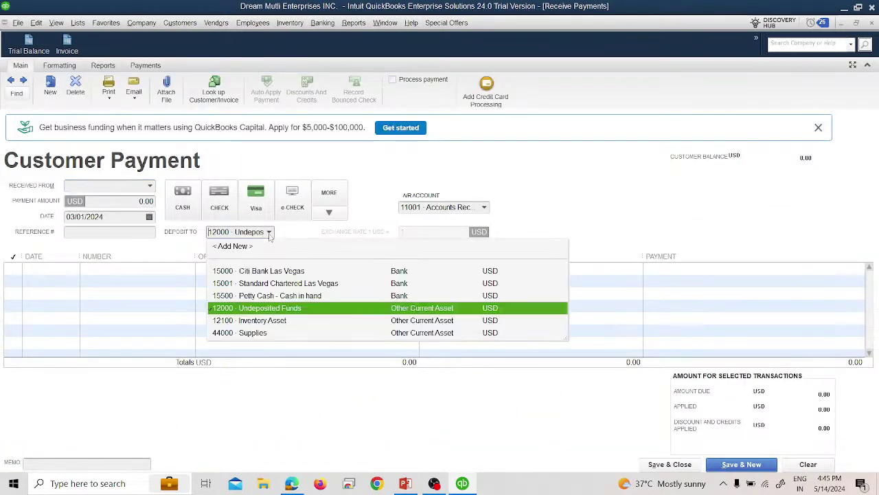
pyautogui.click(323, 271)
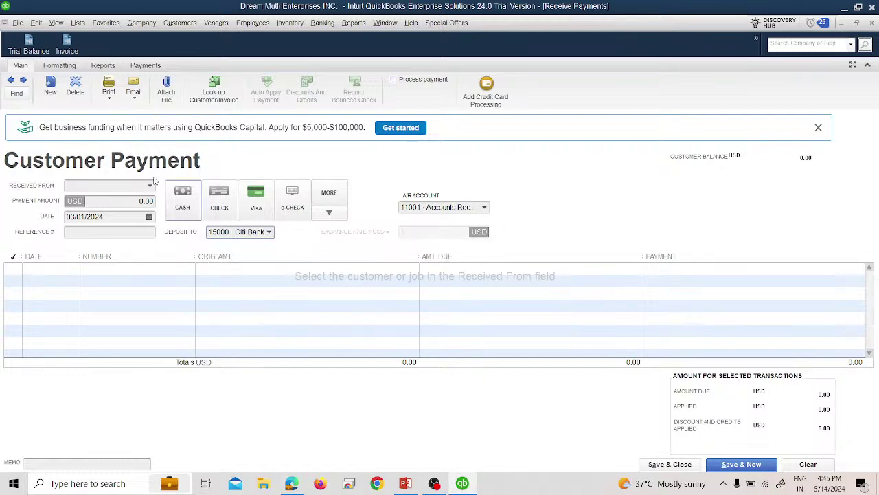
# - Recheck the payment date on the slide and set the customer payment's date to 03/05/2024
pyautogui.click(149, 217)
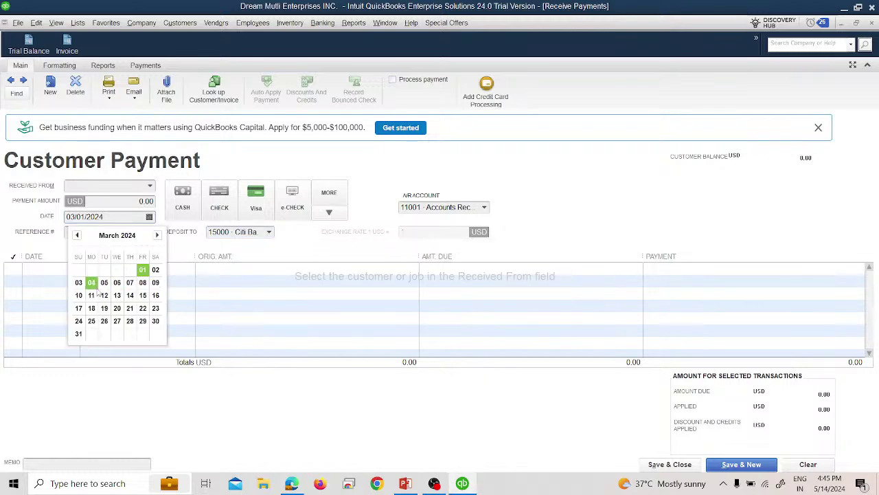
pyautogui.hotkey('alt', 'Tab')
pyautogui.hotkey('alt', 'Tab')
pyautogui.hotkey('alt', 'Tab')
pyautogui.hotkey('alt', 'Tab')
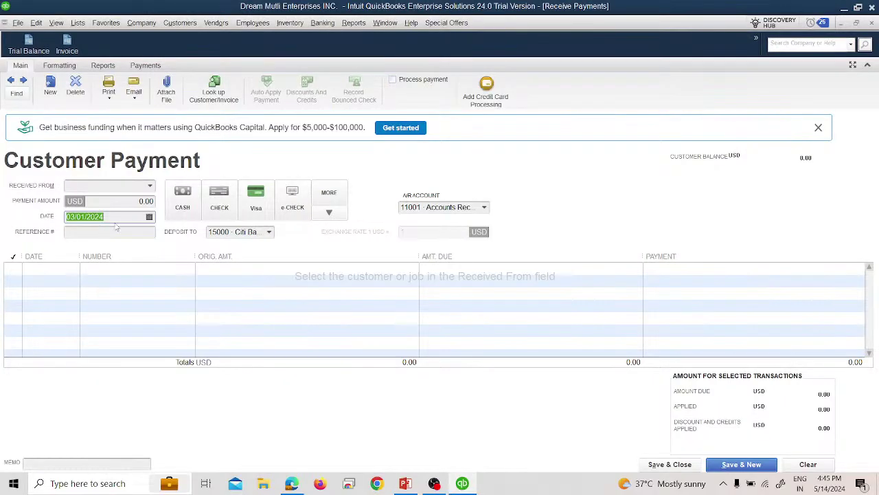
pyautogui.click(149, 217)
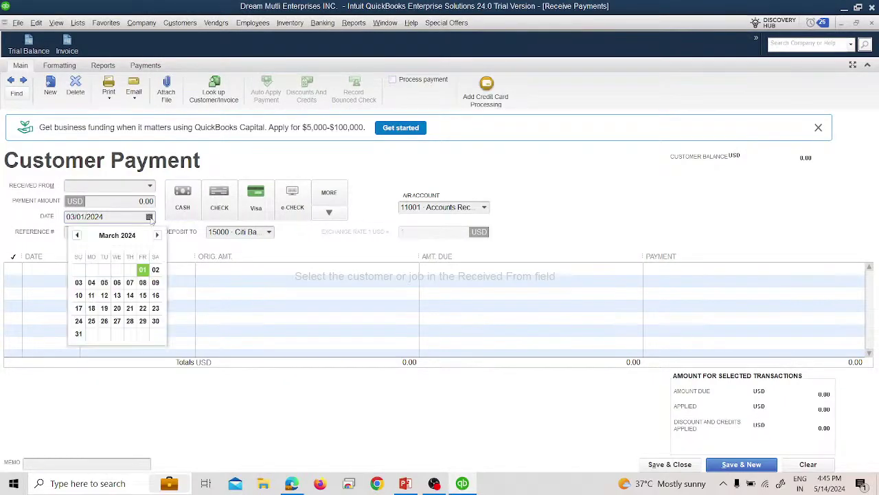
pyautogui.click(104, 282)
pyautogui.click(150, 186)
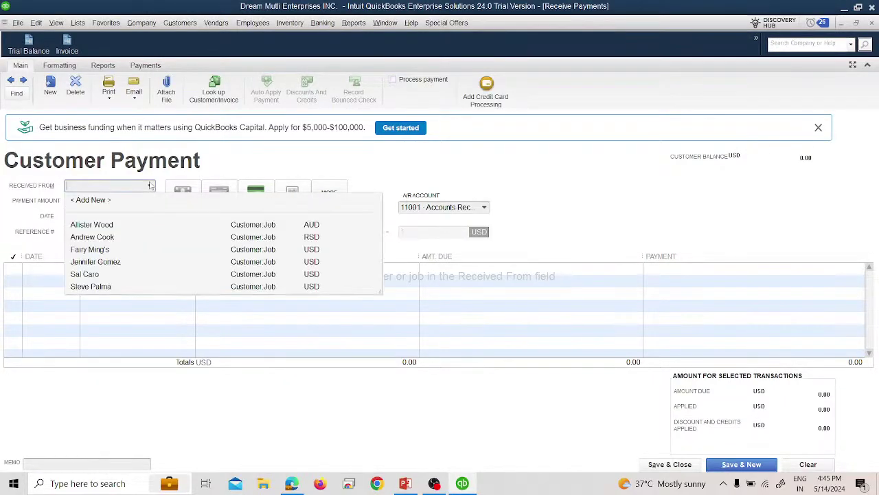
pyautogui.click(124, 230)
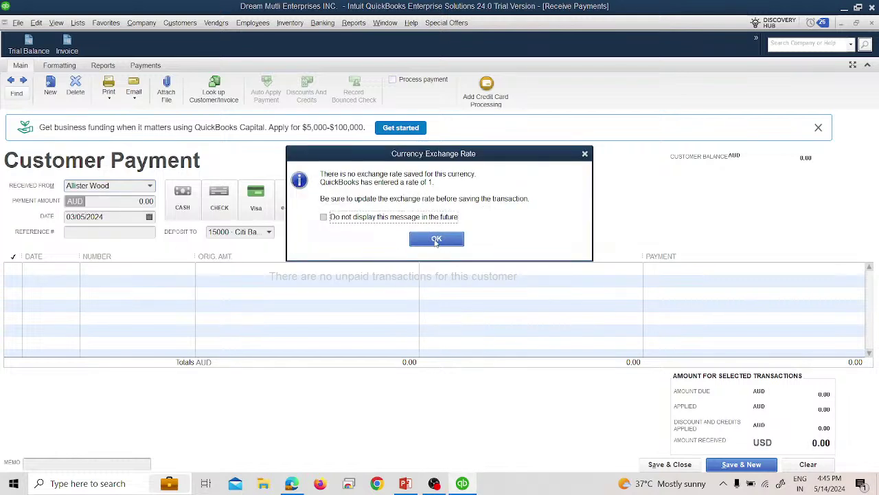
pyautogui.click(436, 239)
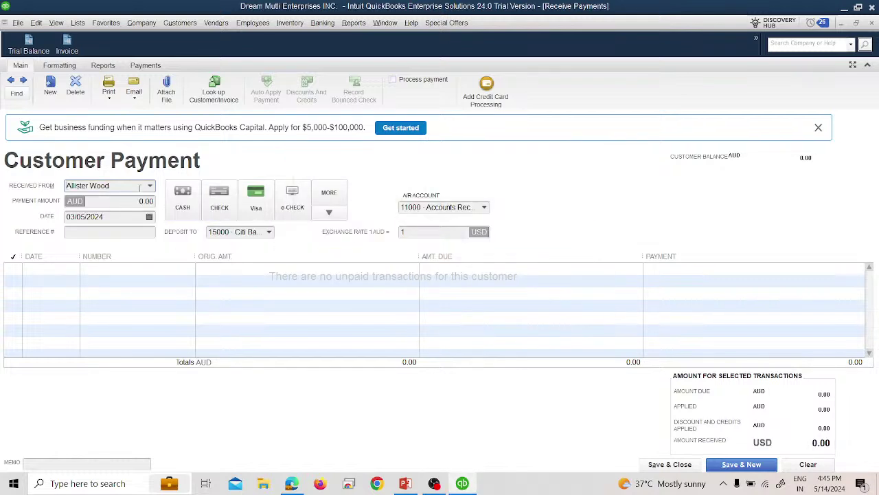
# - Select the Serbian Dinar customer as payer and enter a payment amount of 10,000 RSD against the open invoice
pyautogui.click(150, 185)
pyautogui.click(140, 238)
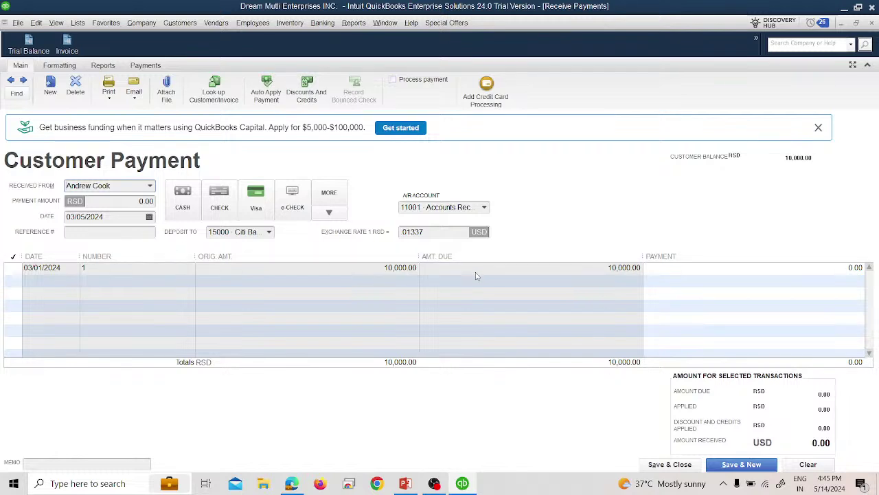
pyautogui.click(109, 203)
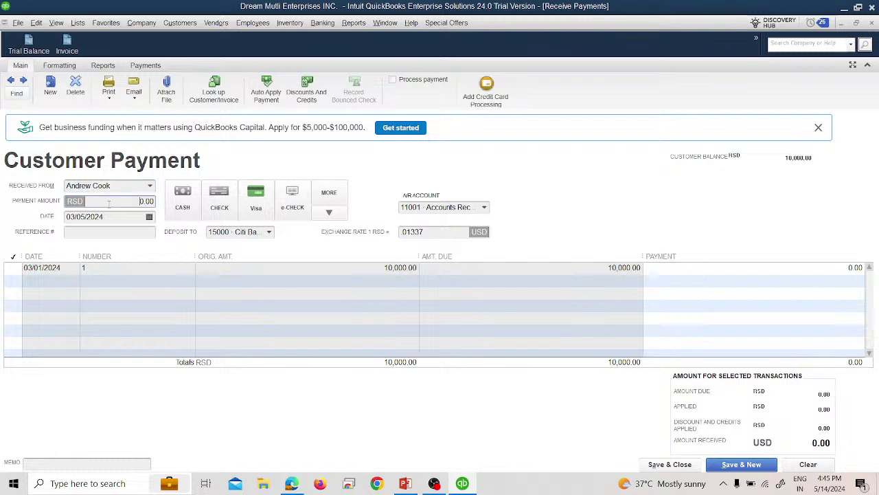
pyautogui.write('1000')
pyautogui.press('Tab')
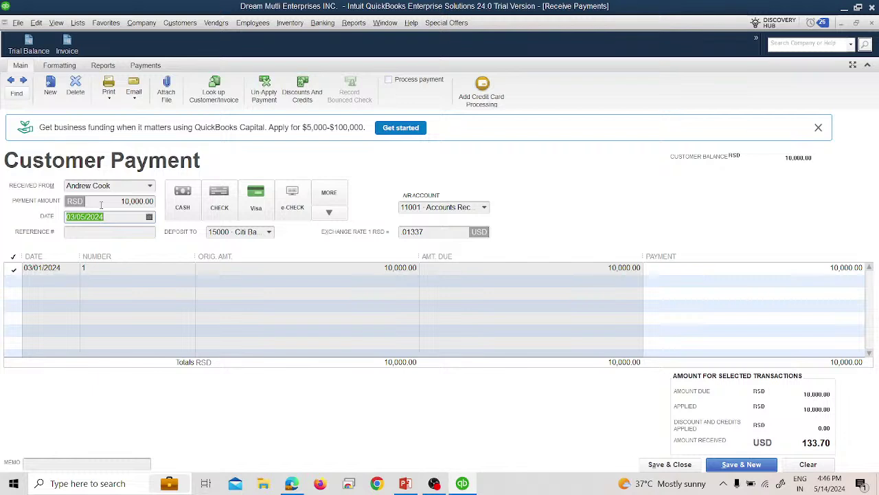
# - Set the payment's RSD exchange rate to .014 with Cash as the method, then save and close it
pyautogui.click(426, 234)
pyautogui.press('BackSpace')
pyautogui.press('BackSpace')
pyautogui.press('BackSpace')
pyautogui.press('BackSpace')
pyautogui.write('14')
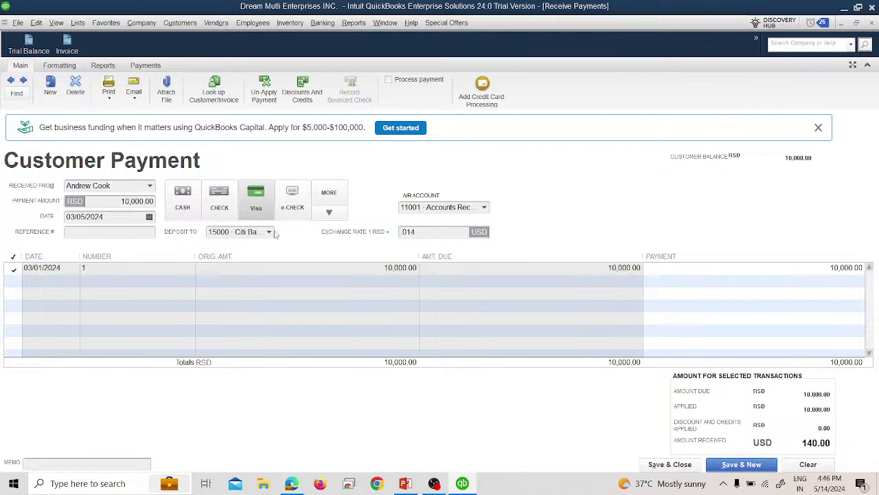
pyautogui.click(190, 218)
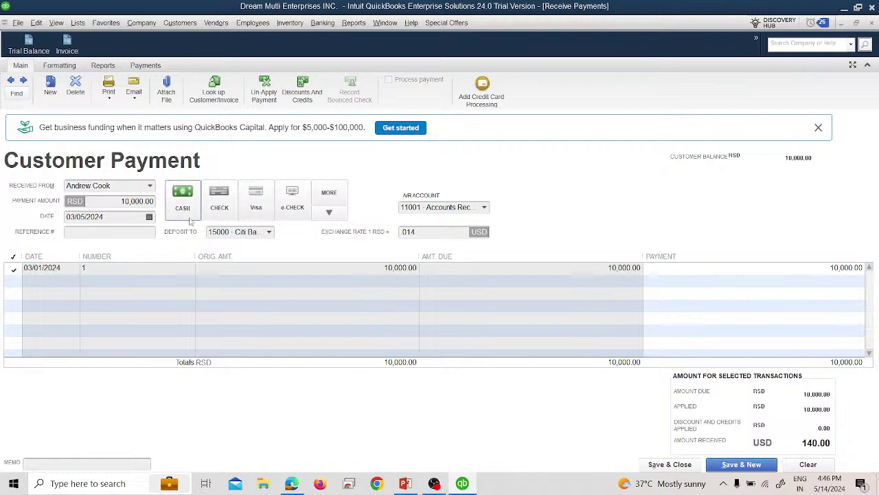
pyautogui.click(666, 460)
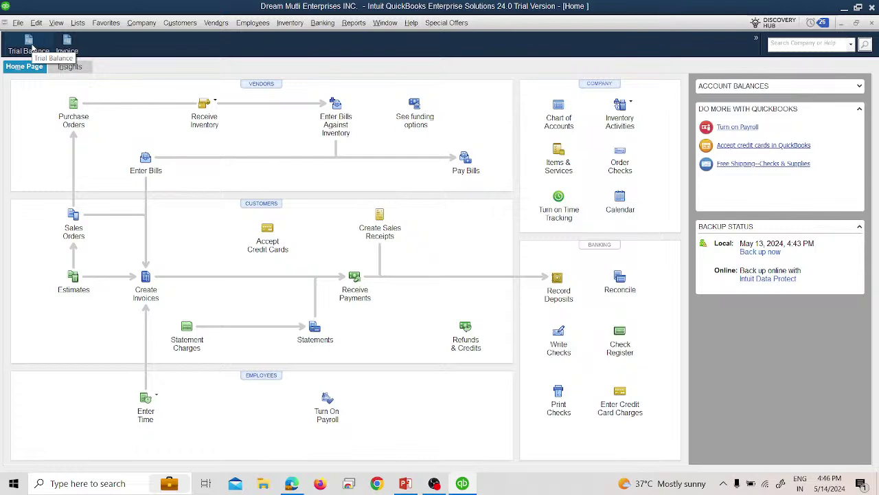
# - Open the Trial Balance for all dates and examine the Citi Bank Las Vegas transactions, closing the detail report without memorizing it
pyautogui.click(30, 44)
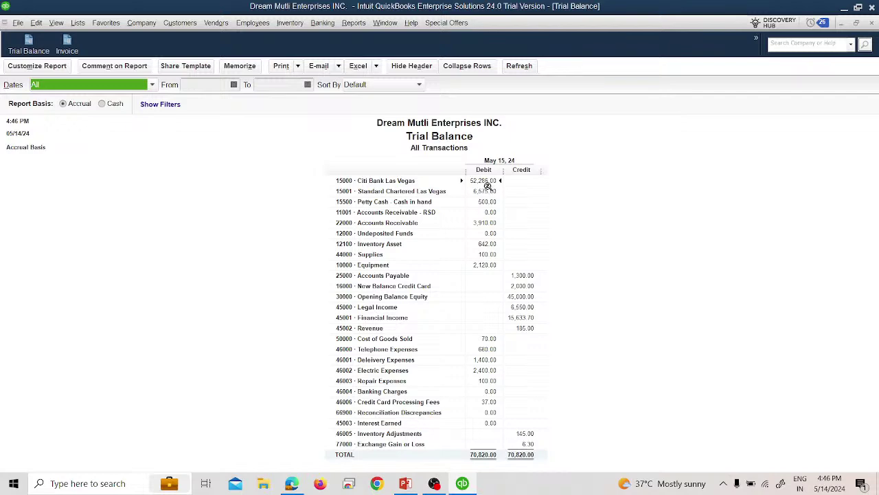
pyautogui.doubleClick(484, 180)
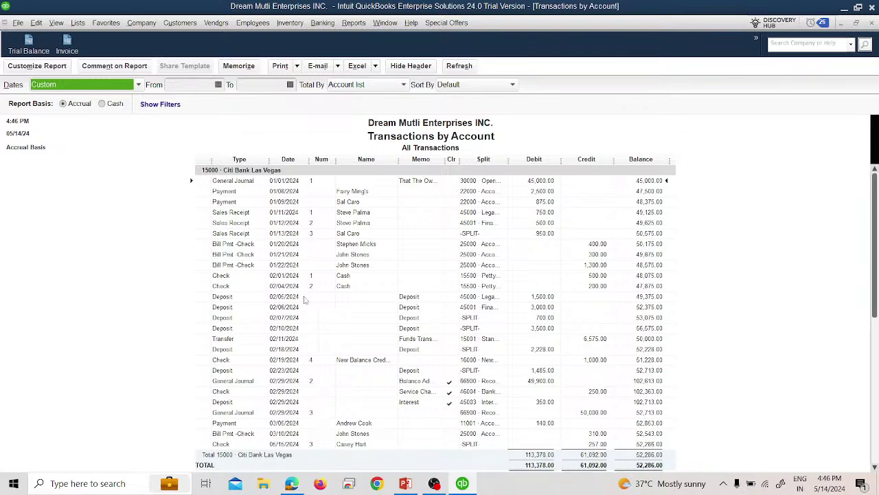
pyautogui.click(56, 88)
pyautogui.scroll(5, 58, 96)
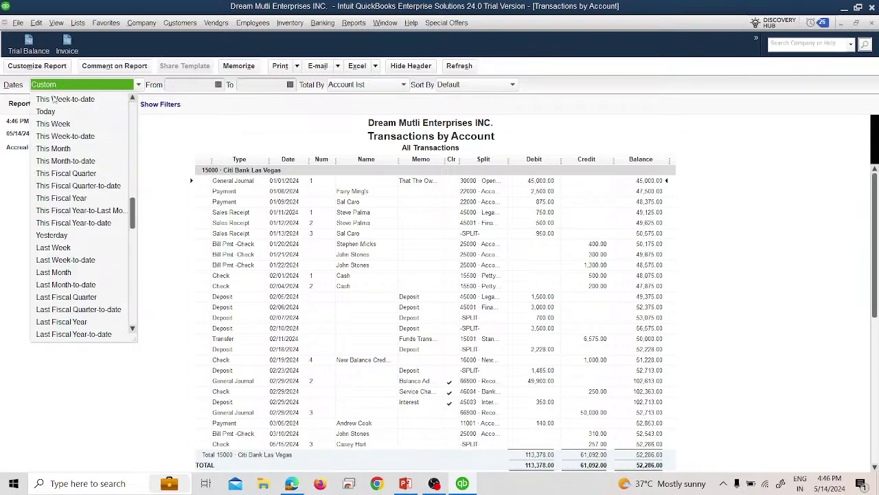
pyautogui.click(58, 95)
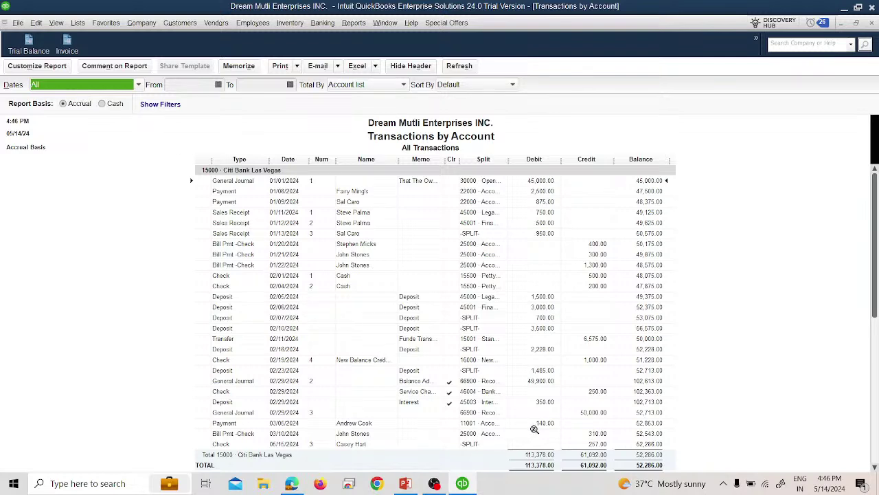
pyautogui.click(873, 24)
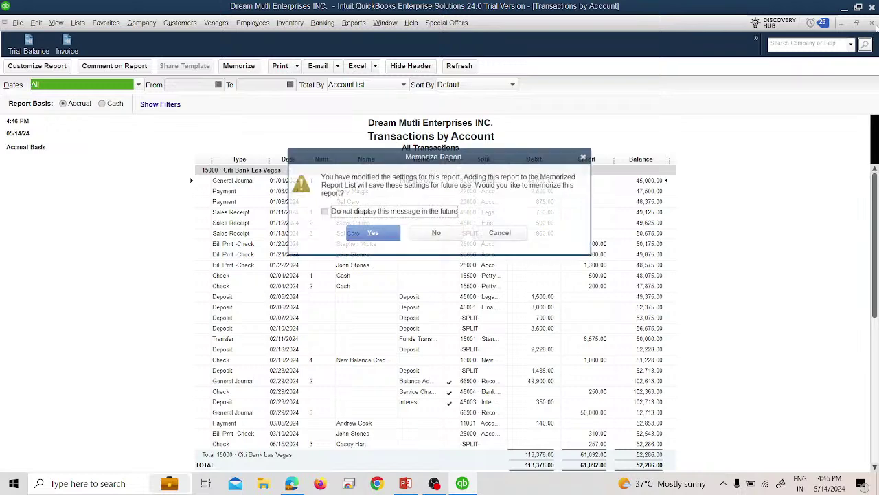
pyautogui.click(436, 232)
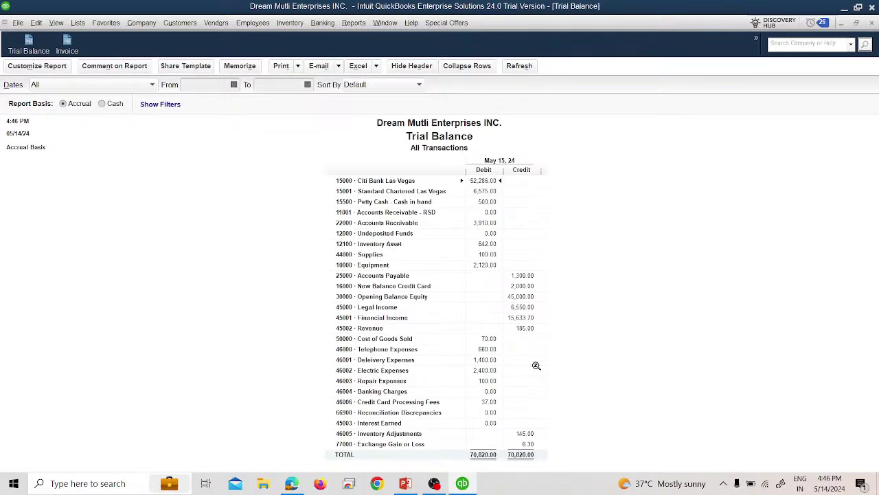
# - Examine the transaction behind 77000 Exchange Gain or Loss, then close the detail report and the Trial Balance
pyautogui.doubleClick(534, 445)
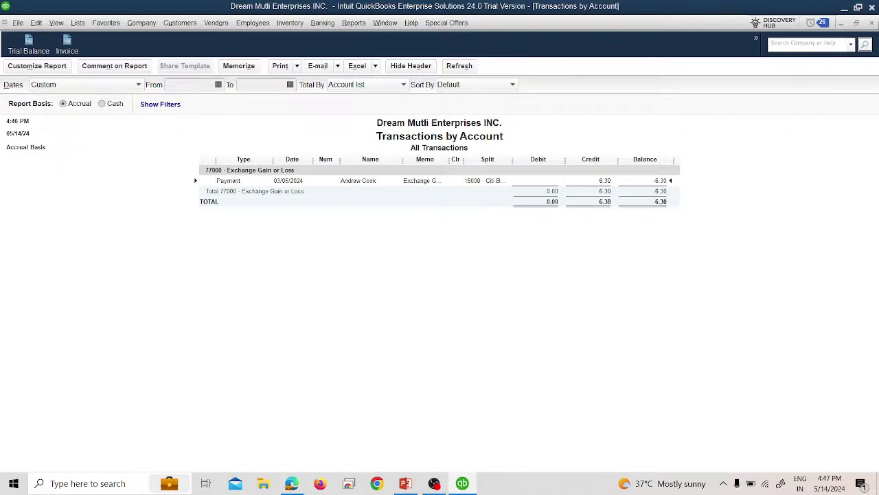
pyautogui.click(872, 23)
pyautogui.click(874, 24)
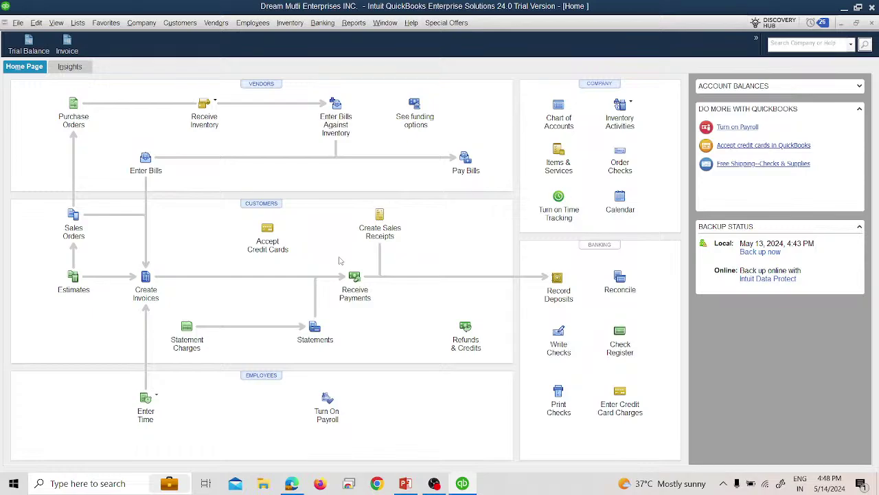
# - Switch to the PowerPoint slide show and read the example about the 10 March legal service billed in dinar
pyautogui.hotkey('alt', 'Tab')
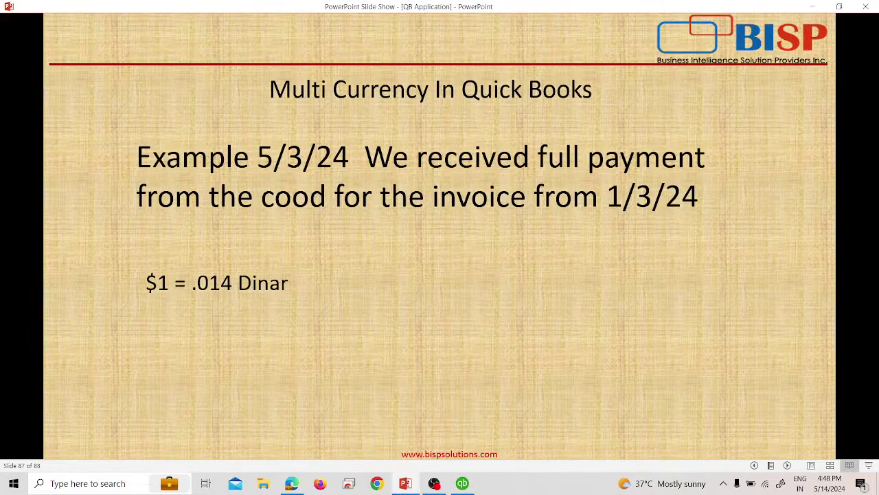
pyautogui.press('Right')
pyautogui.press('Left')
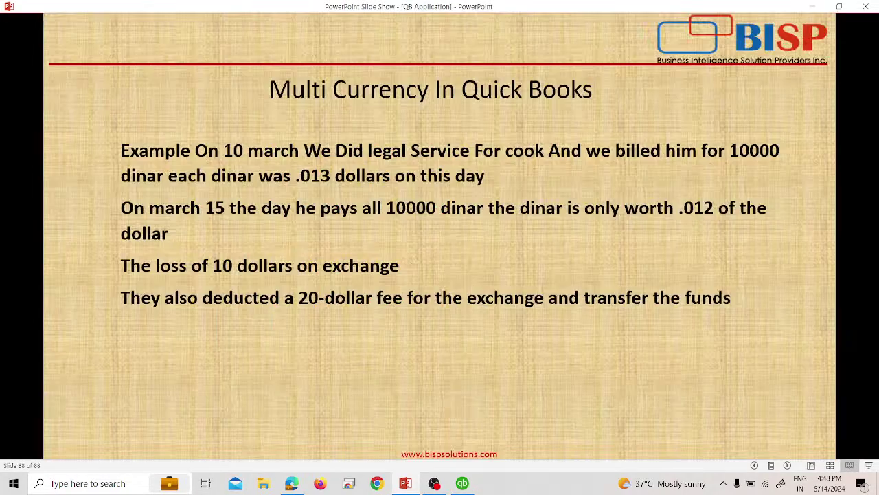
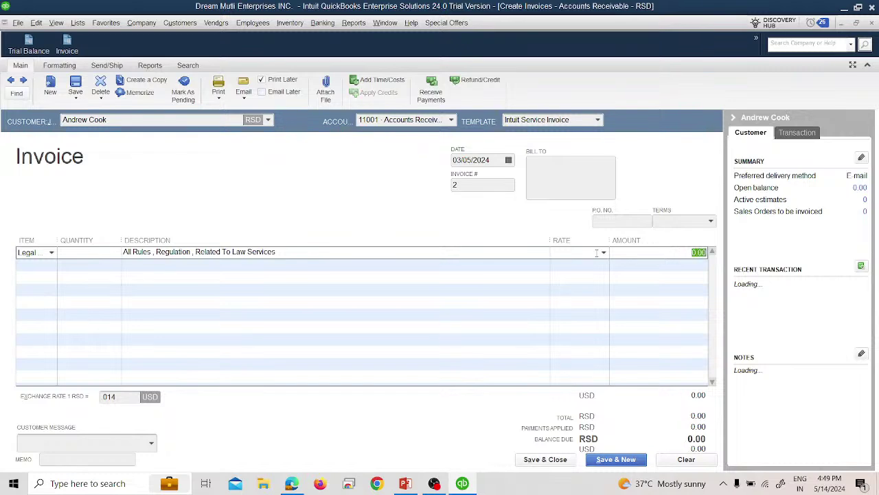
# - Bill the legal service line at 10,000 RSD and set the invoice's exchange rate to .013 as in the slide's example
pyautogui.write('00')
pyautogui.press('Tab')
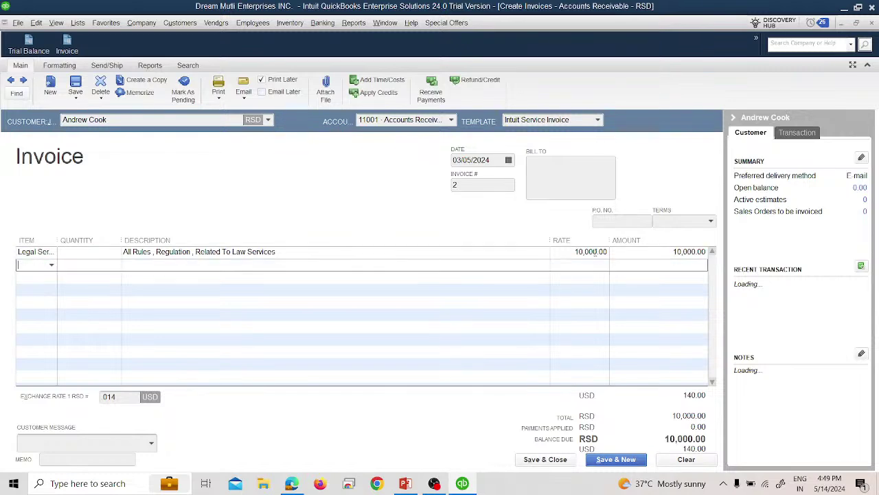
pyautogui.hotkey('alt', 'Tab')
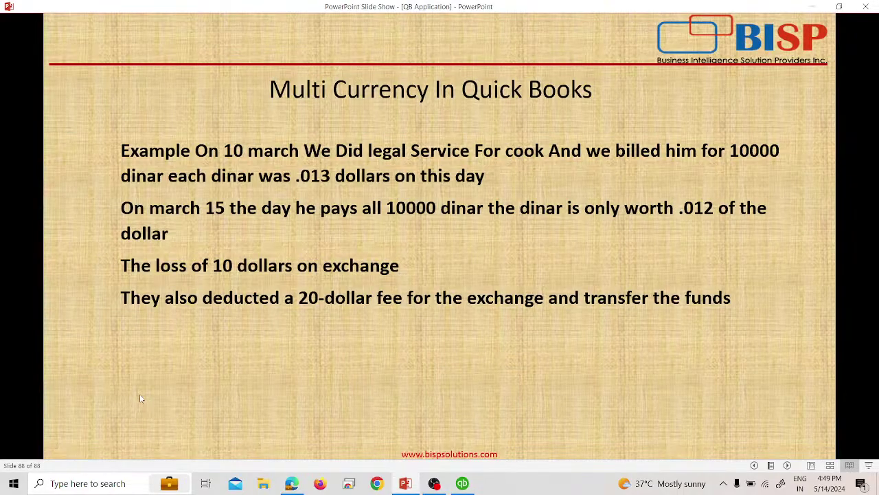
pyautogui.hotkey('alt', 'Tab')
pyautogui.click(135, 397)
pyautogui.press('BackSpace')
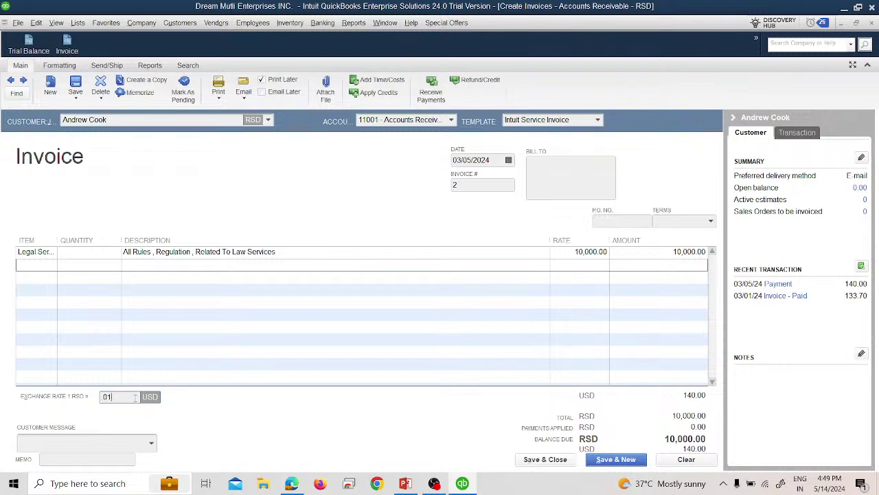
pyautogui.write('3')
pyautogui.press('Tab')
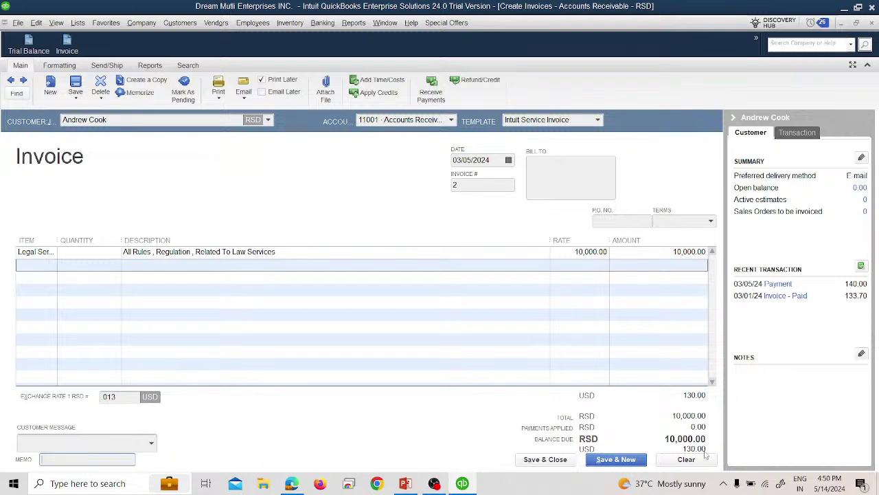
# - Save and close the invoice without storing the new exchange rate for 03/05/2024
pyautogui.click(548, 462)
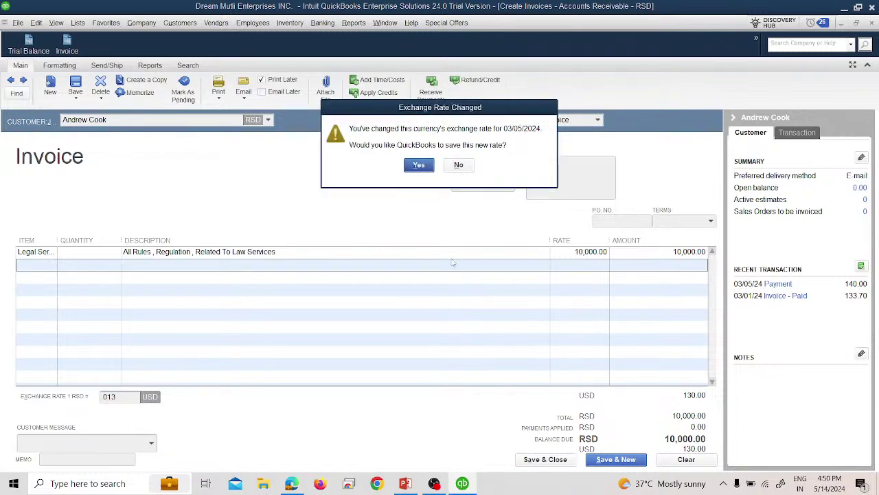
pyautogui.moveTo(437, 109); pyautogui.dragTo(496, 248)
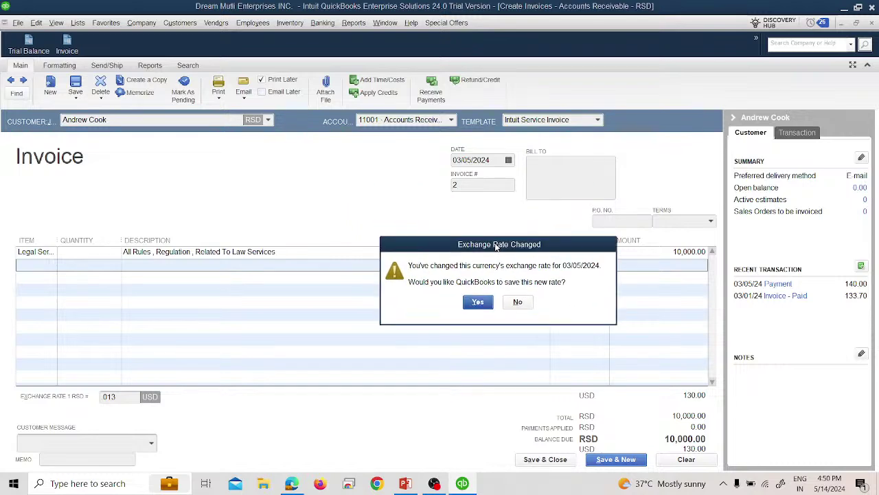
pyautogui.click(517, 306)
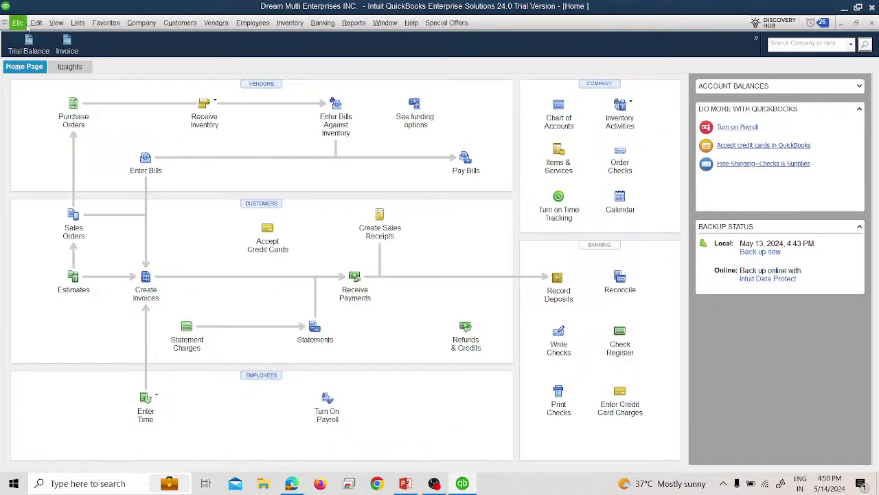
# - Open invoice 2 from the Trial Balance's 11001 Accounts Receivable - RSD transactions
pyautogui.click(29, 46)
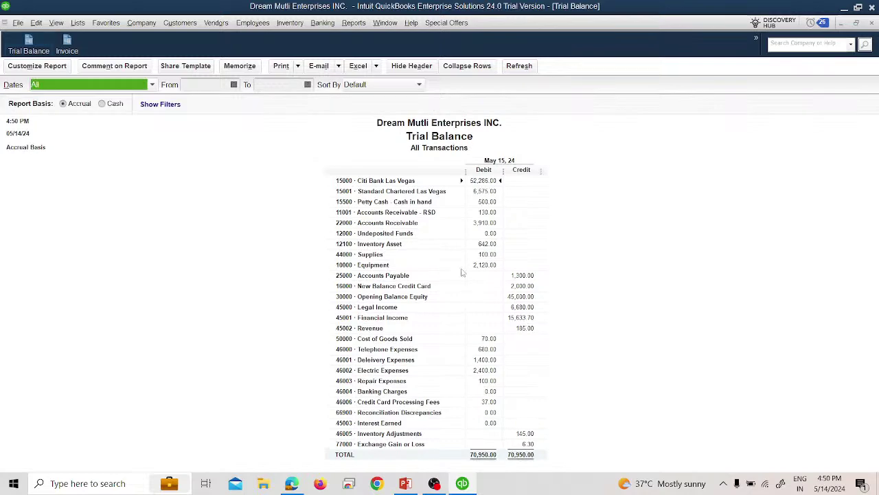
pyautogui.doubleClick(477, 213)
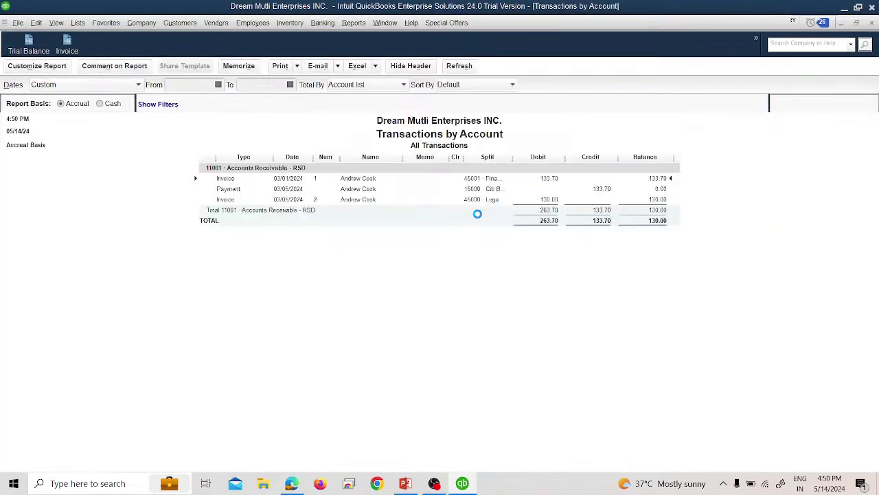
pyautogui.doubleClick(327, 202)
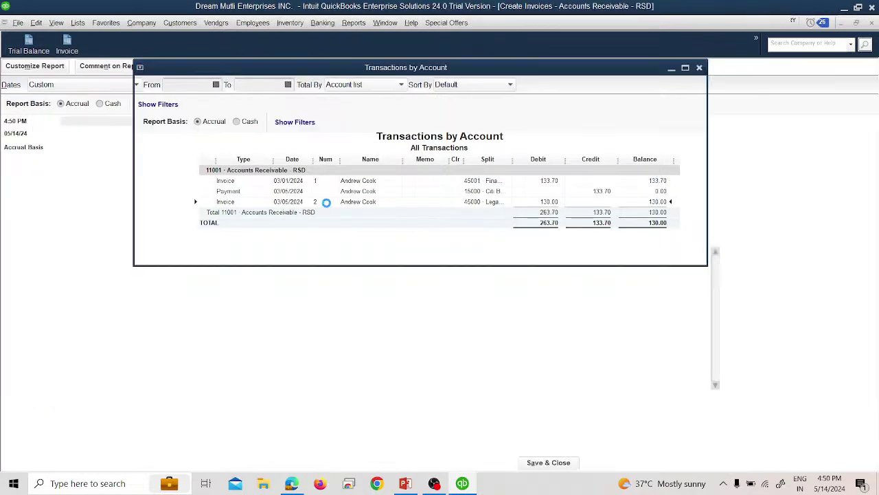
# - Change the invoice date to 03/10/2024 to match the slide's example and accept the exchange rate update notice
pyautogui.click(509, 160)
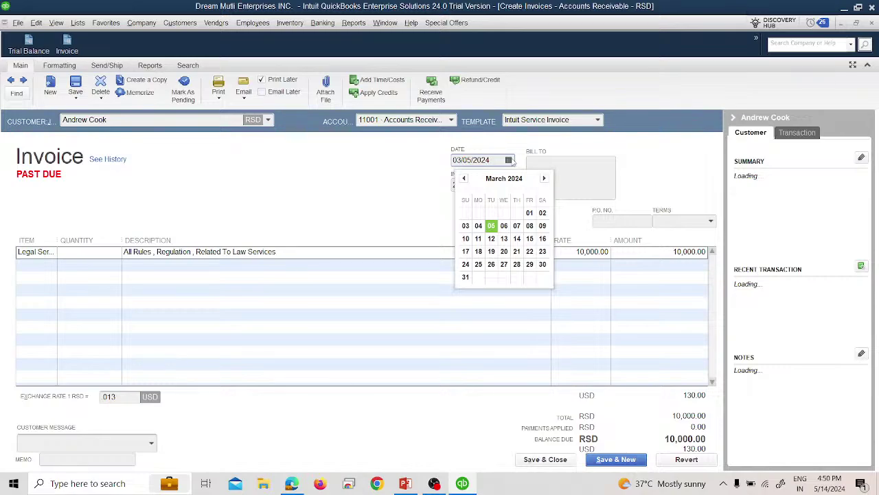
pyautogui.hotkey('alt', 'Tab')
pyautogui.hotkey('alt', 'Tab')
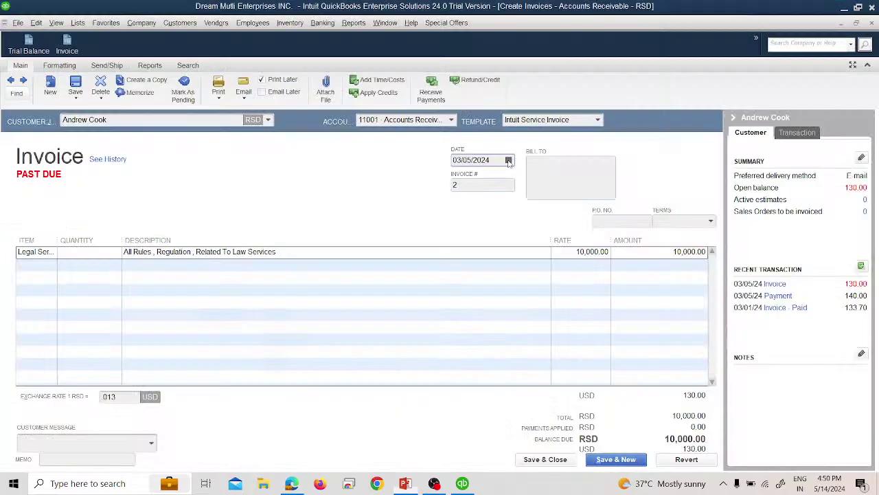
pyautogui.click(509, 161)
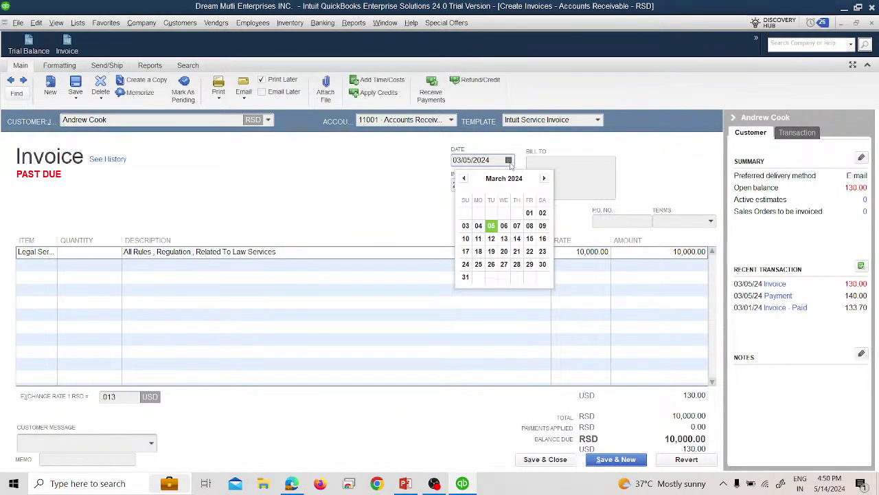
pyautogui.click(466, 239)
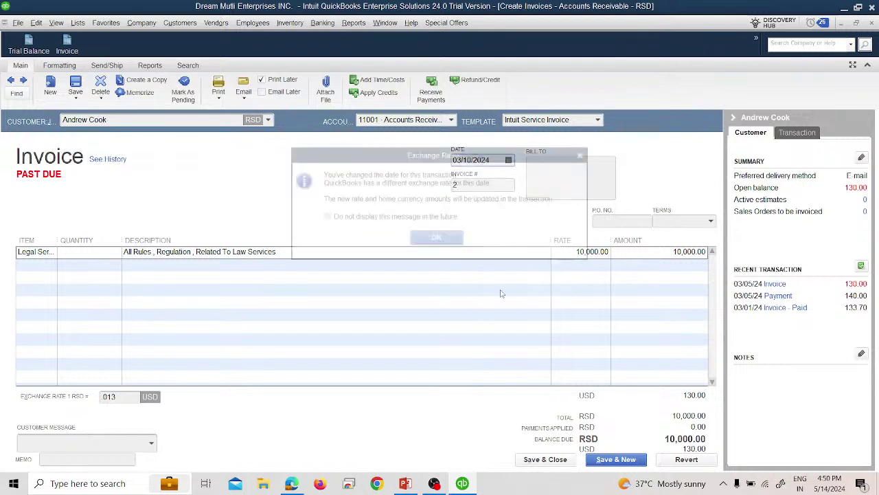
pyautogui.click(445, 241)
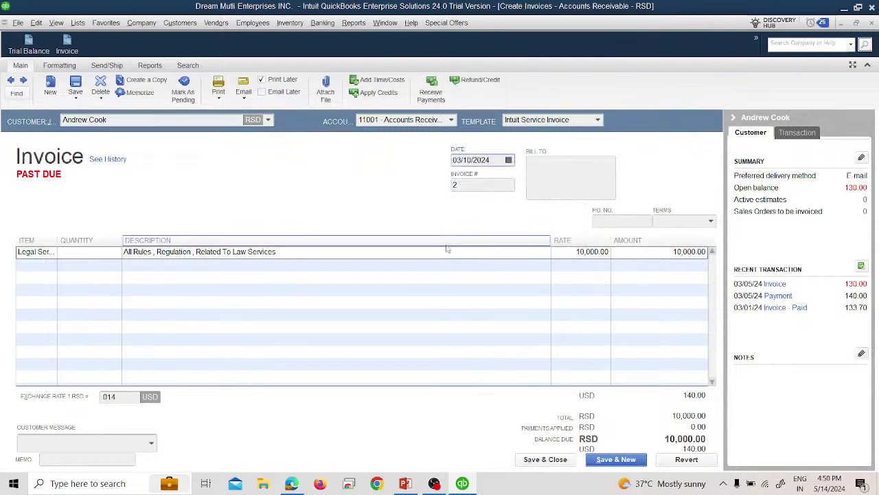
# - Set invoice 2's RSD exchange rate back to .013, then save and close it, recording the changes
pyautogui.click(126, 397)
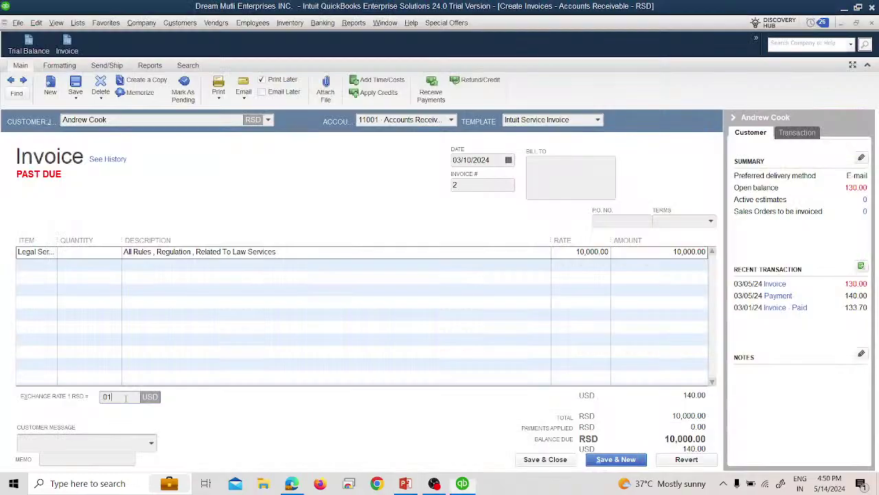
pyautogui.write('3')
pyautogui.press('Tab')
pyautogui.click(545, 459)
pyautogui.click(397, 158)
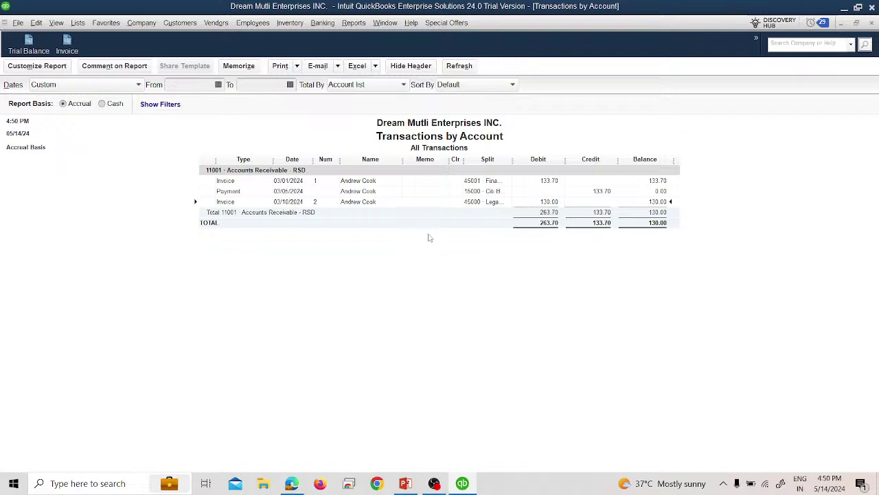
# - Close the account detail report and start a new customer payment dated 03/15/2024, as given in the slide's example
pyautogui.click(871, 25)
pyautogui.click(182, 22)
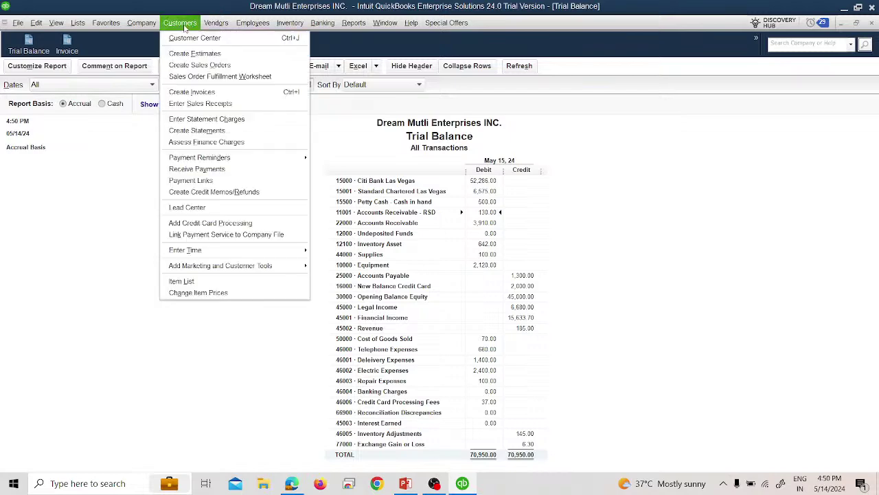
pyautogui.click(232, 169)
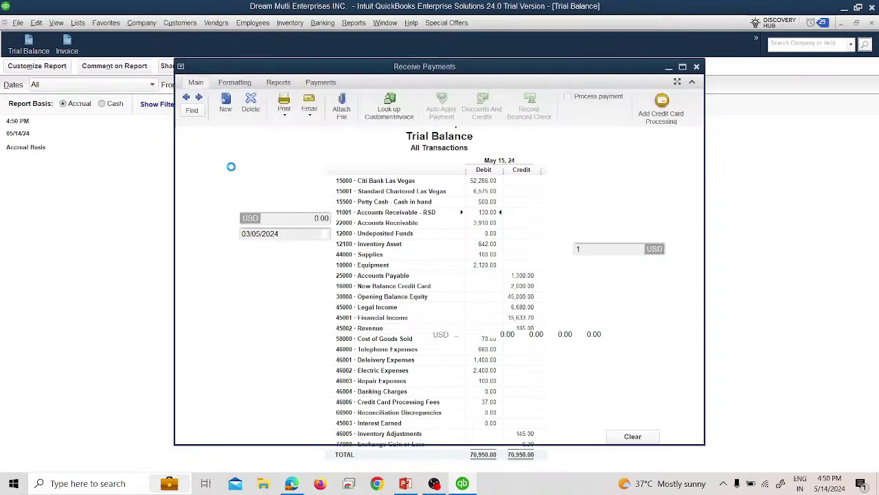
pyautogui.hotkey('alt', 'Tab')
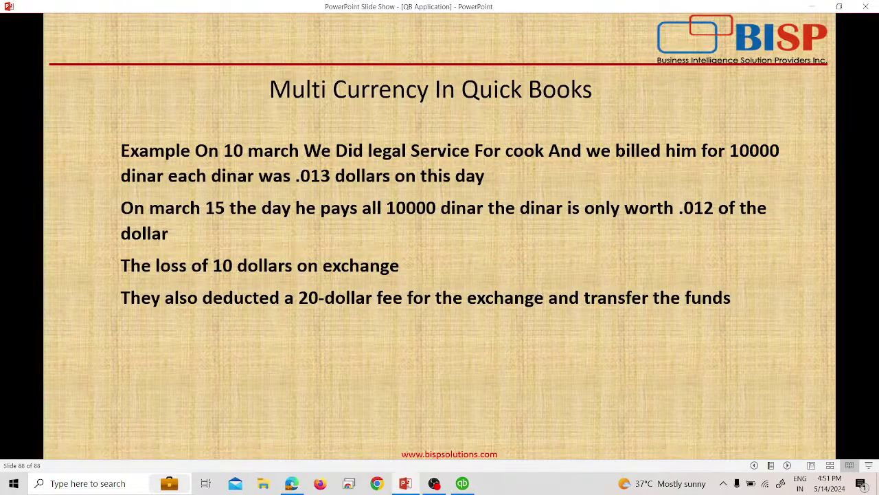
pyautogui.hotkey('alt', 'Tab')
pyautogui.click(150, 217)
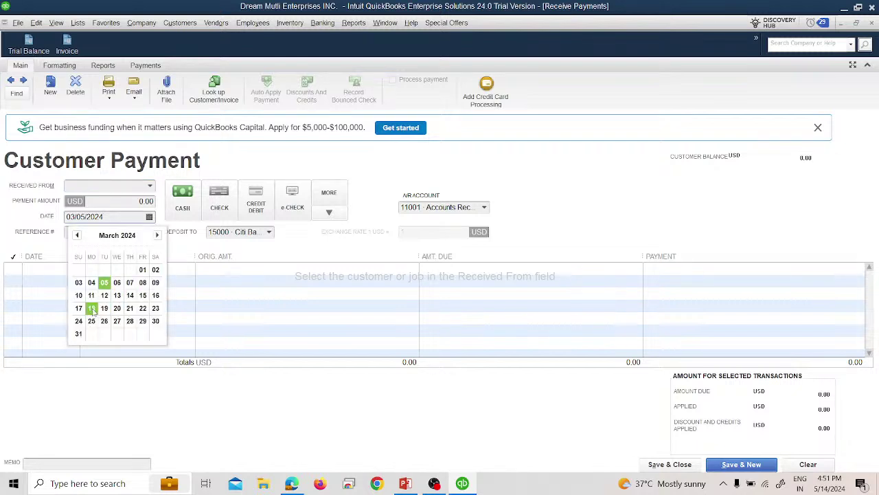
pyautogui.click(143, 295)
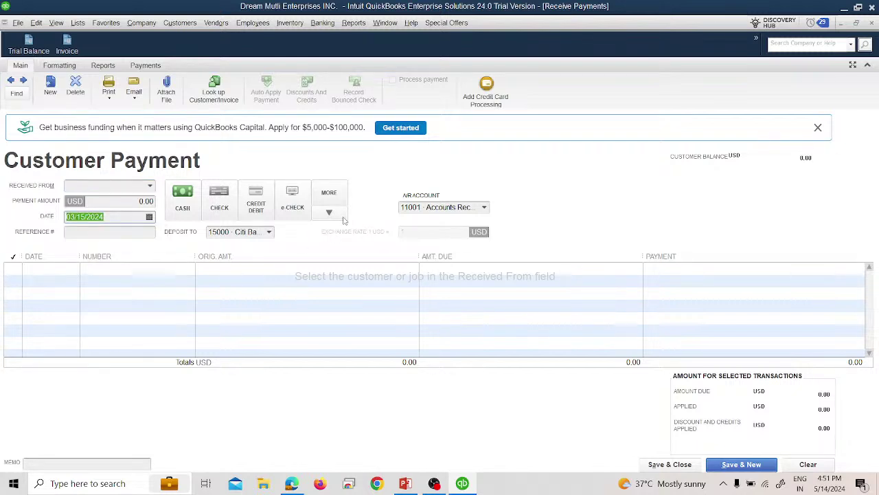
# - Deposit the payment to 12000 Undeposited Funds with Check as the method, and select the customer billed on invoice 2
pyautogui.click(269, 231)
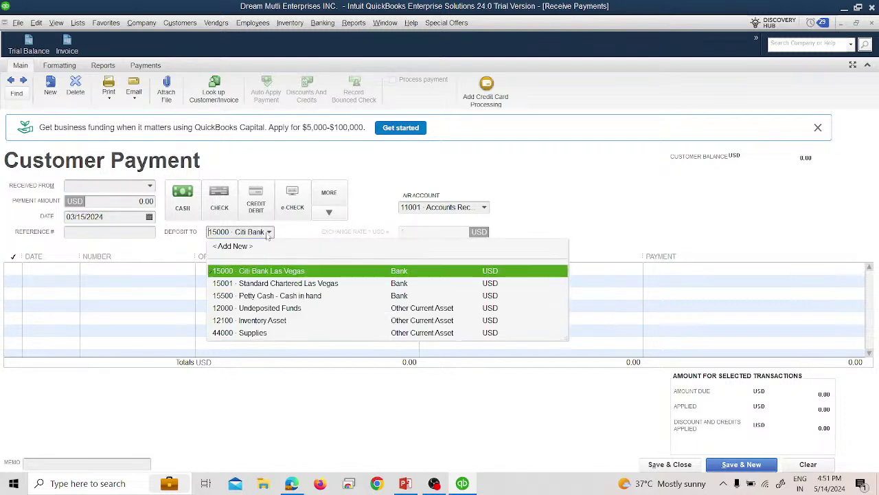
pyautogui.click(275, 307)
pyautogui.click(221, 210)
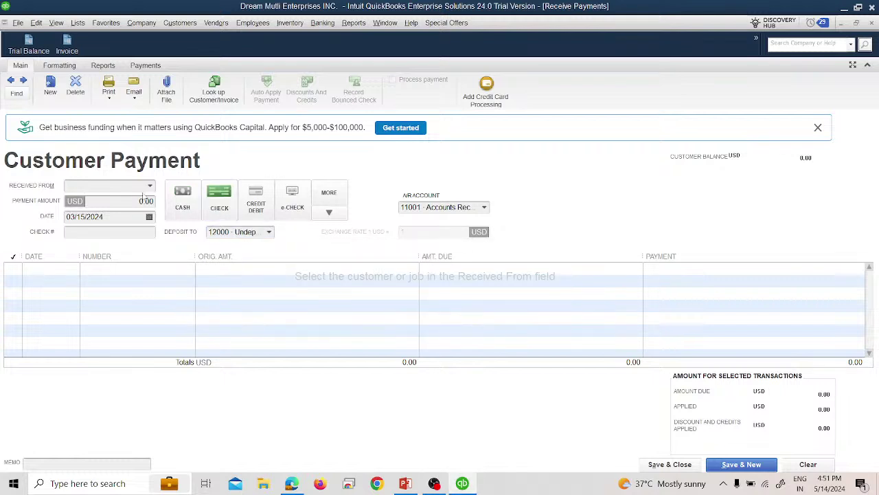
pyautogui.click(149, 186)
pyautogui.click(132, 240)
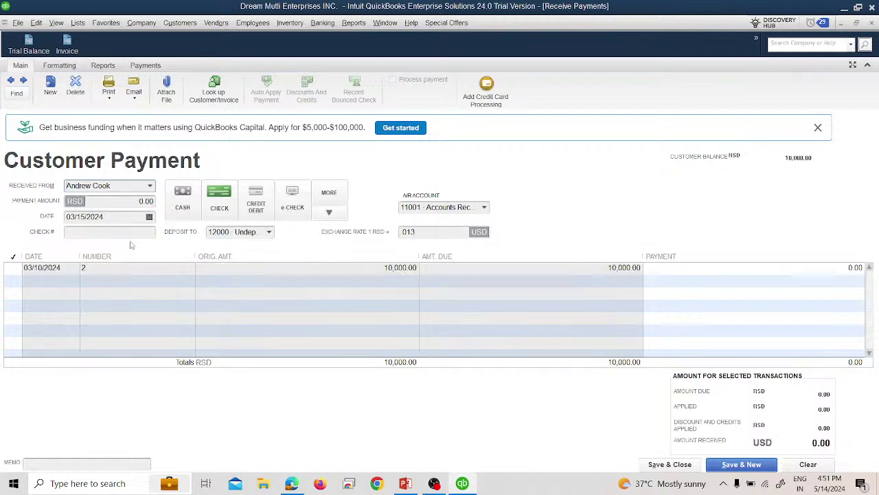
# - Enter a payment amount of 10,000 RSD and check number 654753
pyautogui.click(125, 202)
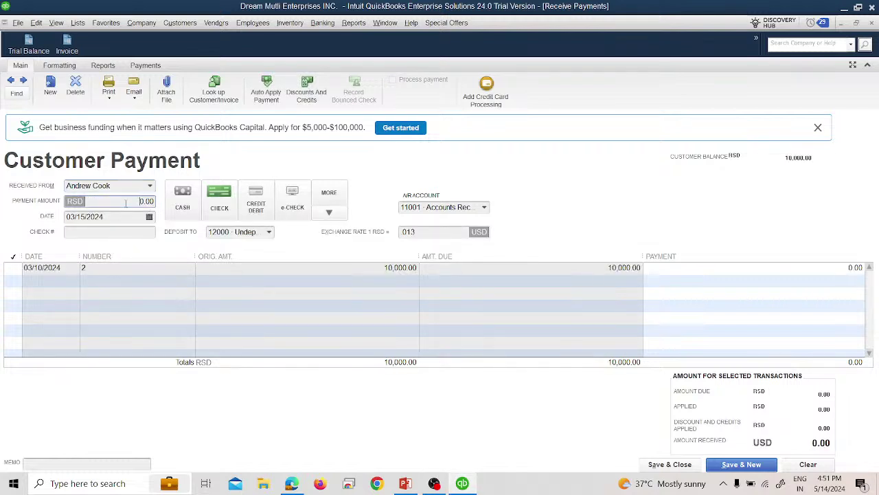
pyautogui.write('10,0')
pyautogui.write('00')
pyautogui.press('Tab')
pyautogui.click(88, 231)
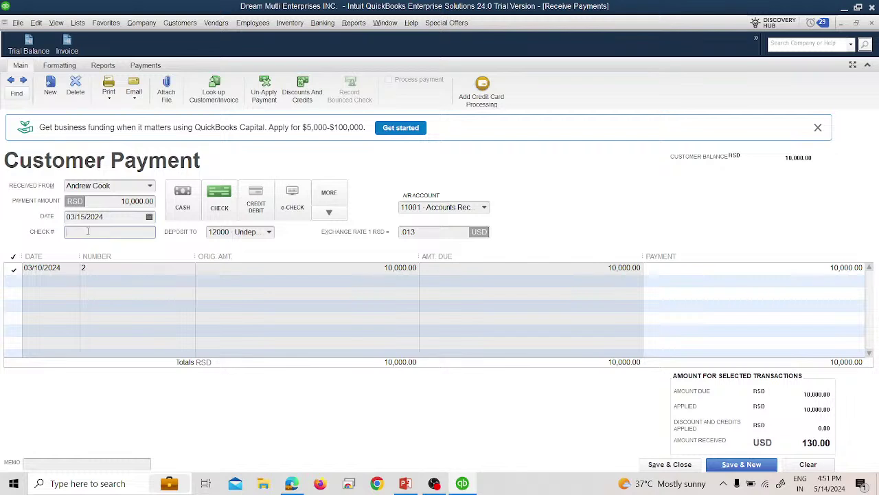
pyautogui.write('654753')
# - Set the payment's RSD exchange rate to .012 from the slide's example, then save and close the payment
pyautogui.hotkey('alt', 'Tab')
pyautogui.hotkey('alt', 'Tab')
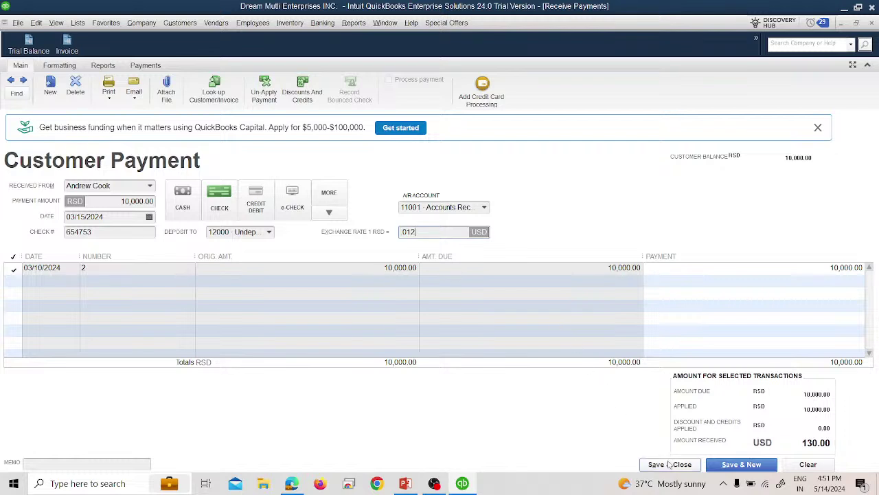
pyautogui.press('Tab')
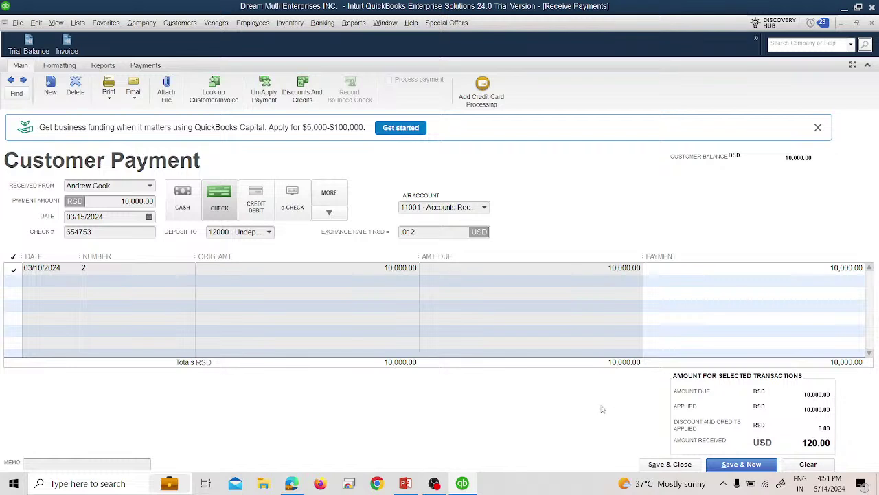
pyautogui.click(659, 465)
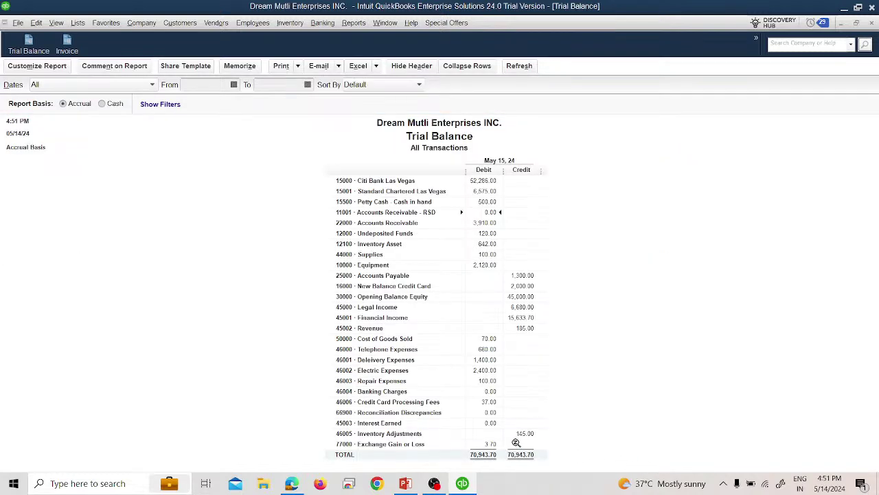
# - Examine the transactions behind 77000 Exchange Gain or Loss and 12000 Undeposited Funds, closing each detail report
pyautogui.click(492, 443)
pyautogui.doubleClick(491, 444)
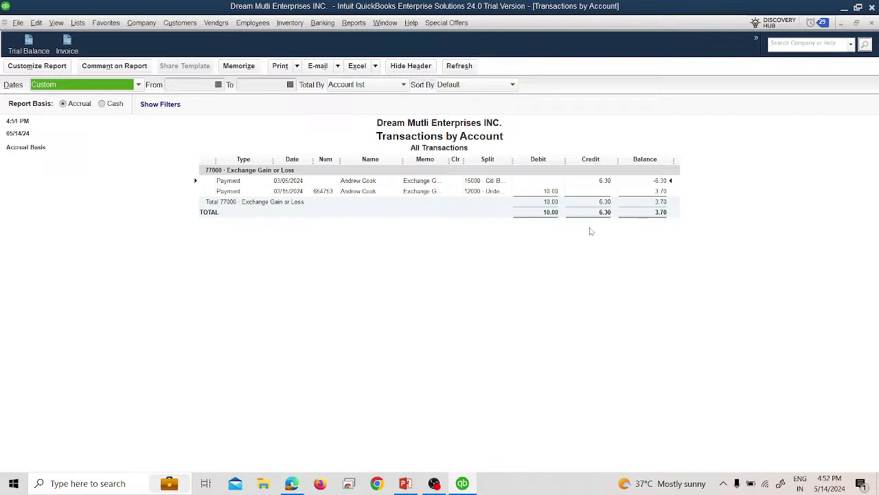
pyautogui.click(872, 23)
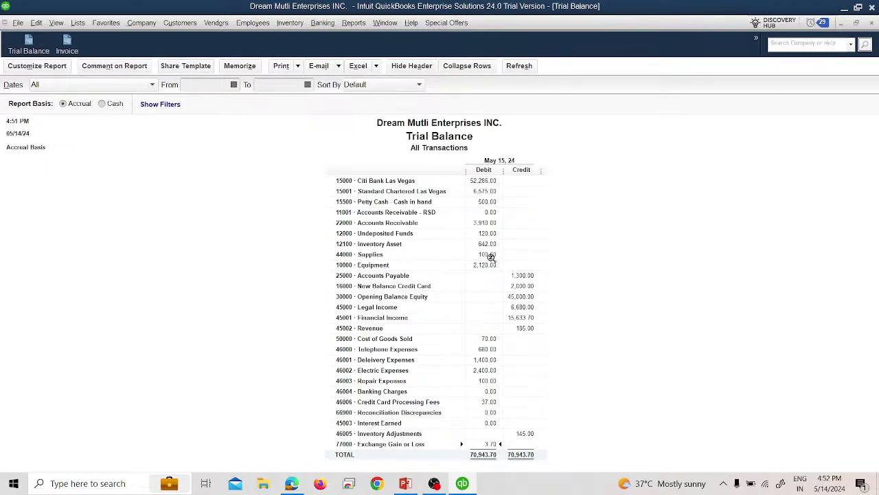
pyautogui.doubleClick(489, 233)
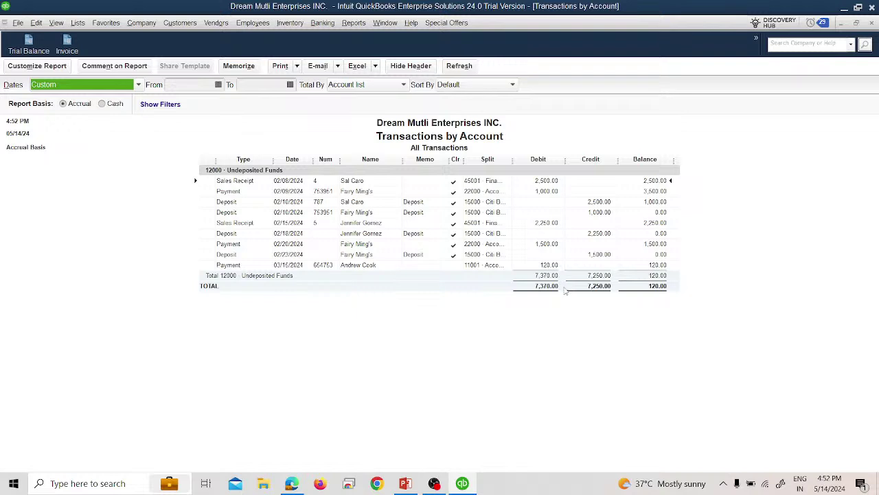
pyautogui.click(873, 23)
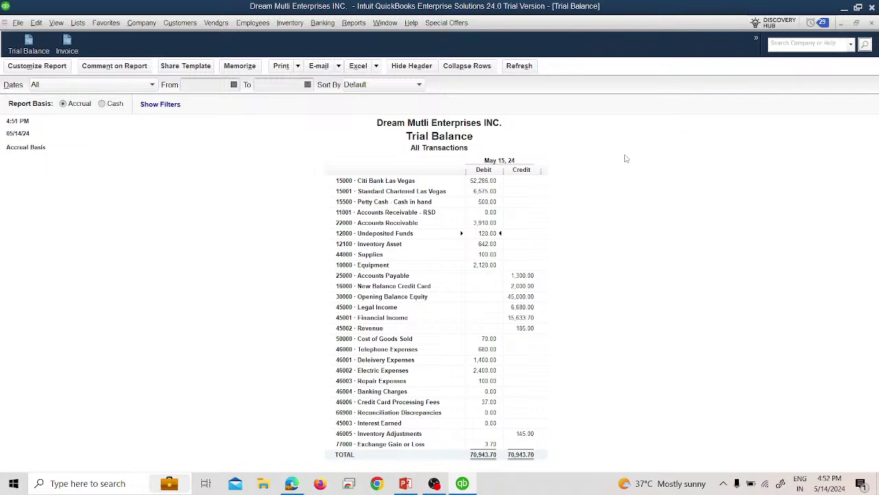
# - Review the Realized Gains & Losses report for all dates, then close it
pyautogui.click(354, 24)
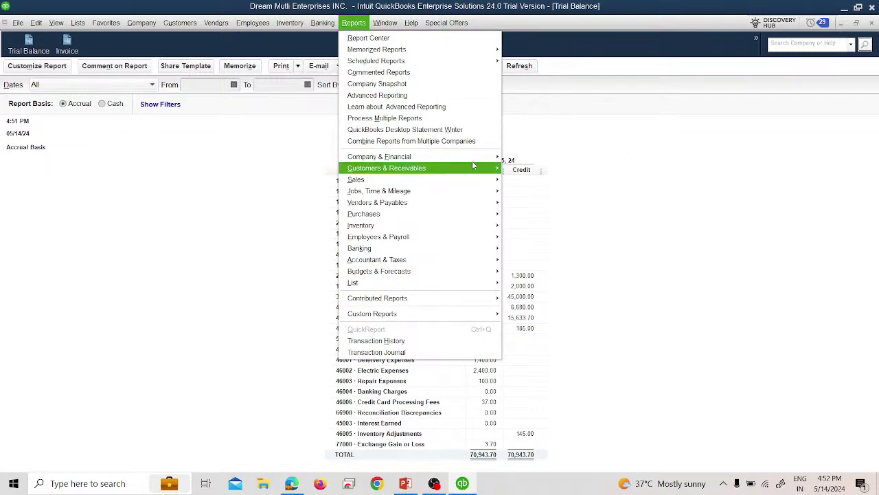
pyautogui.moveTo(384, 157)
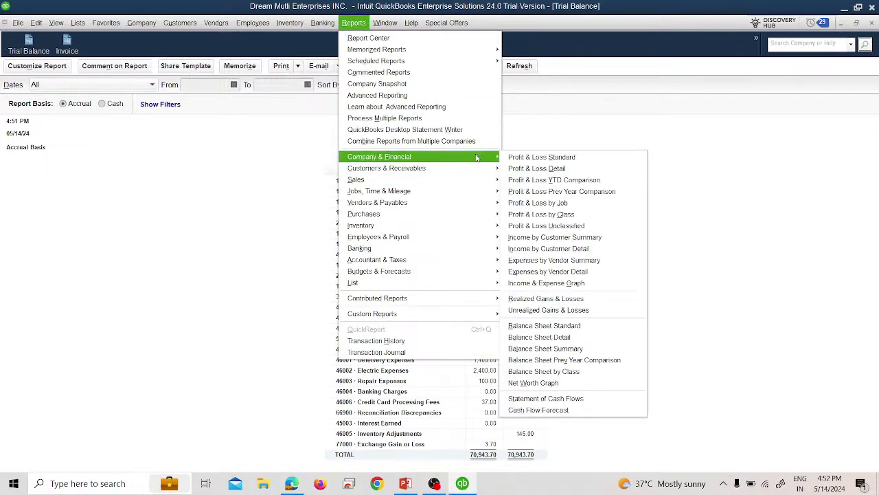
pyautogui.click(585, 299)
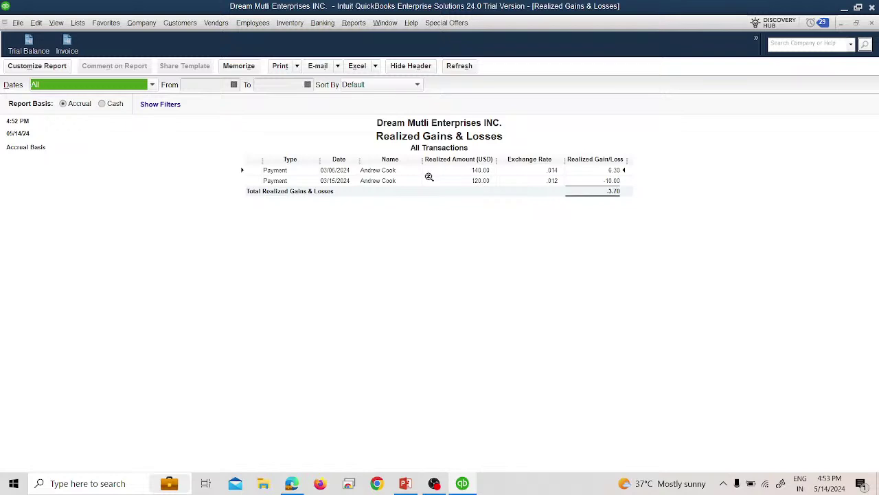
pyautogui.click(871, 24)
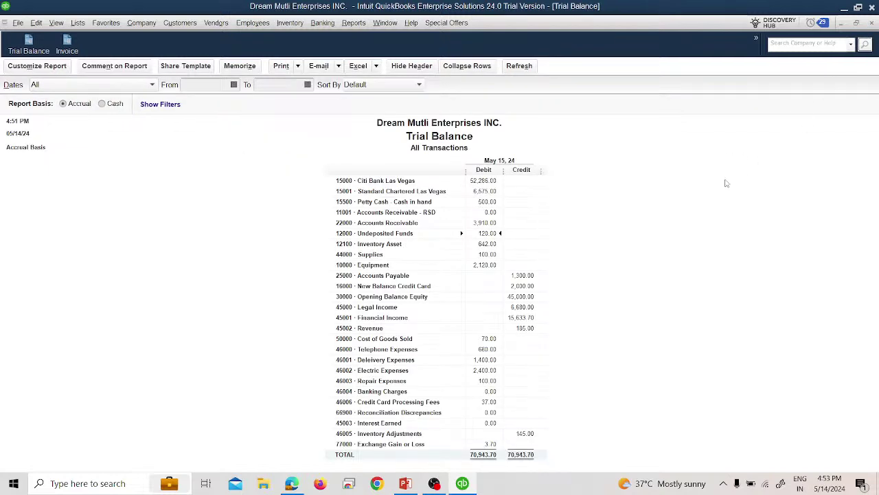
# - Start a bank deposit to 15000 Citi Bank Las Vegas and include the 03/15/2024 Serbian Dinar check payment of 10,000 RSD
pyautogui.click(349, 24)
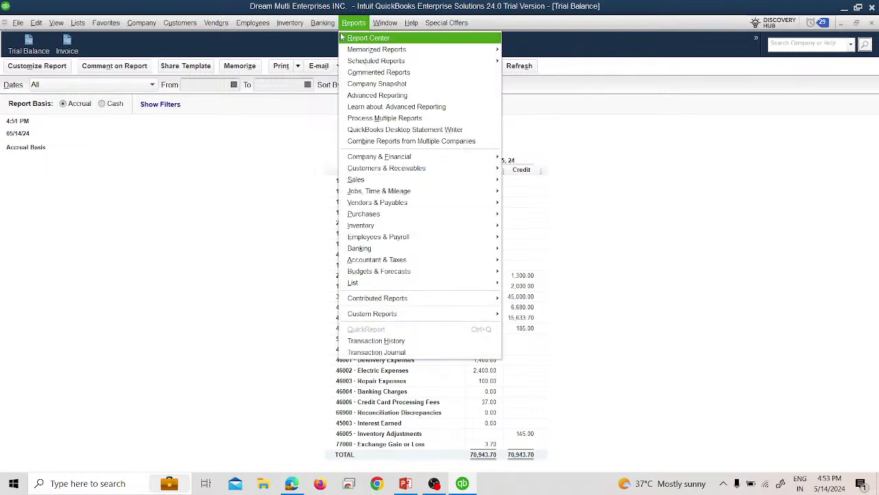
pyautogui.click(322, 23)
pyautogui.click(322, 23)
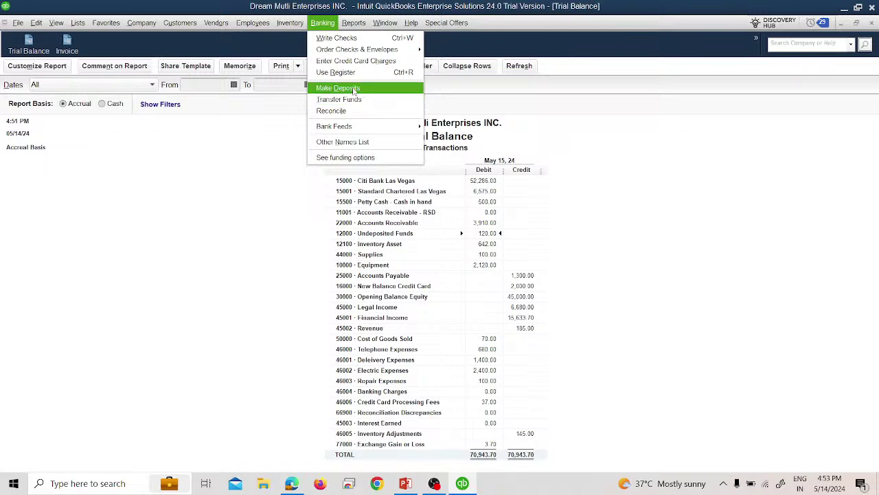
pyautogui.click(355, 90)
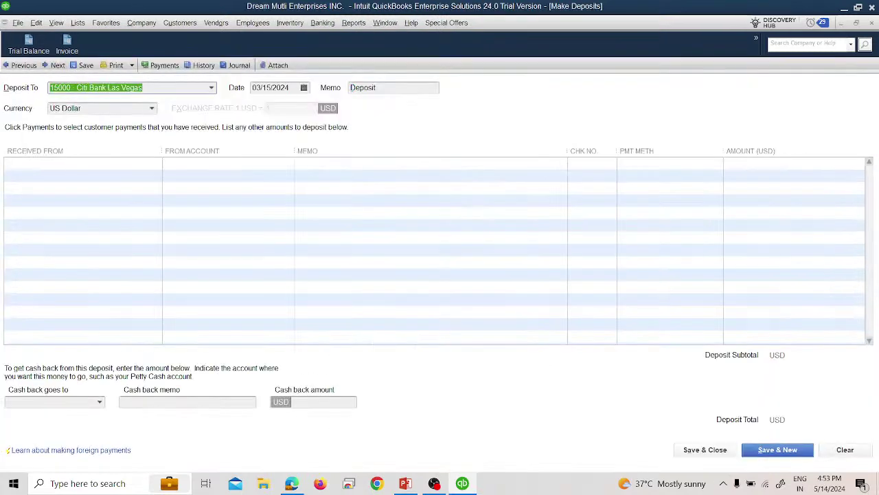
pyautogui.moveTo(436, 69); pyautogui.dragTo(510, 84)
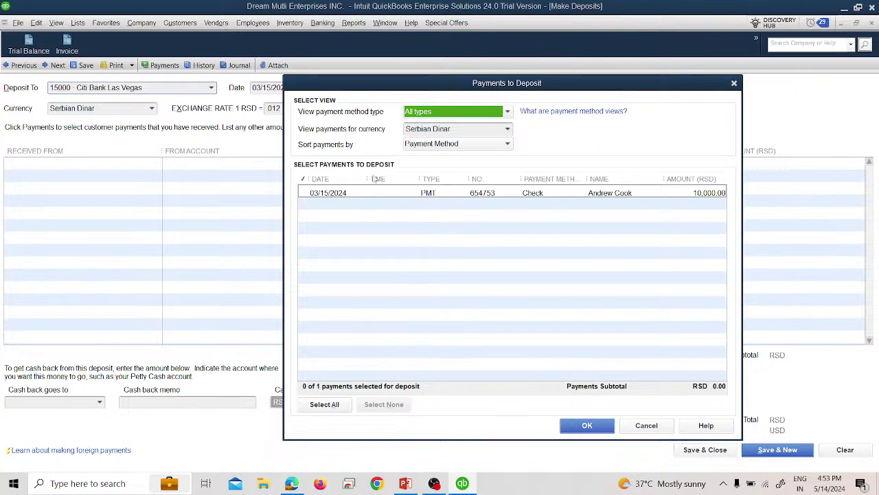
pyautogui.click(312, 195)
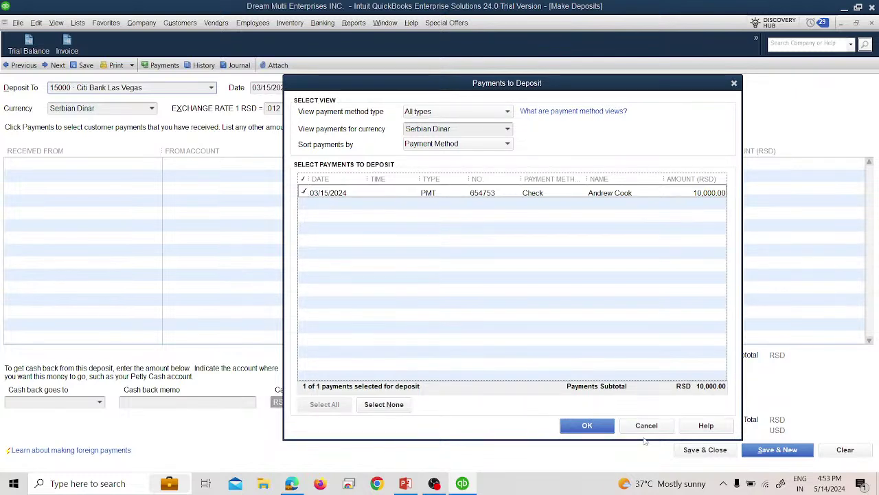
pyautogui.click(590, 425)
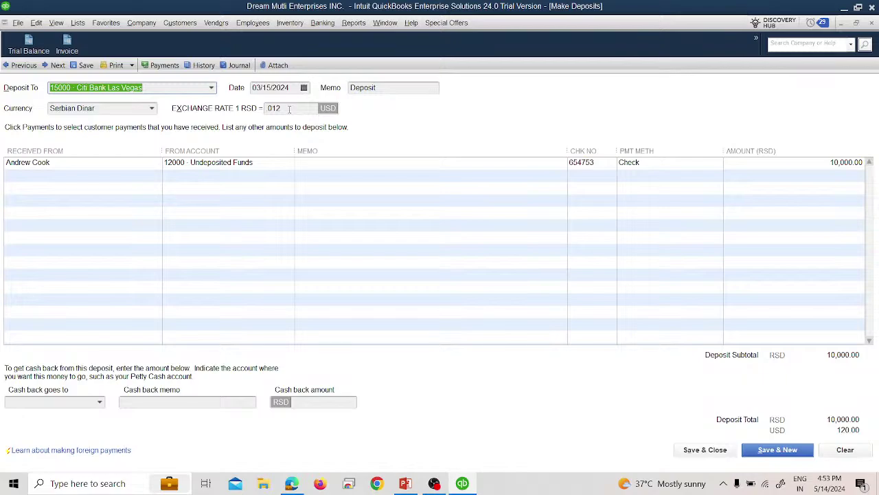
# - Create expense account 46008, Exchange And Transfer Fees, and use it as the source account on the deposit's second line
pyautogui.hotkey('alt', 'Tab')
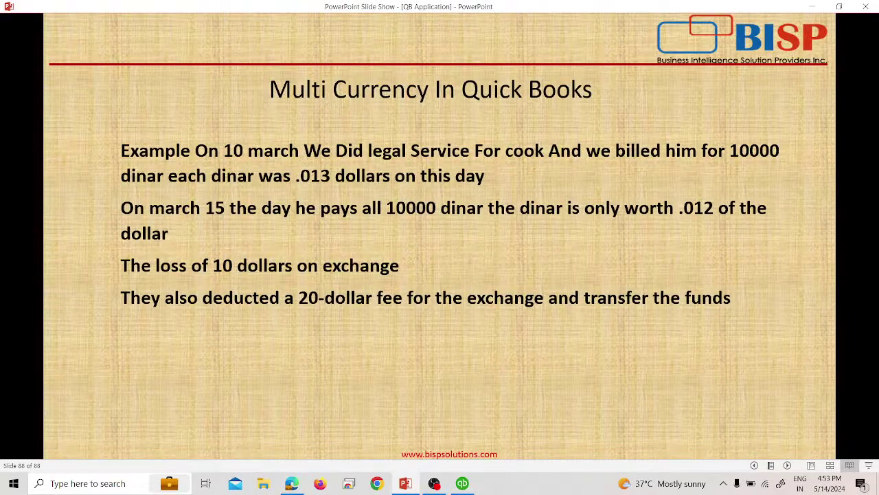
pyautogui.hotkey('alt', 'Tab')
pyautogui.click(293, 178)
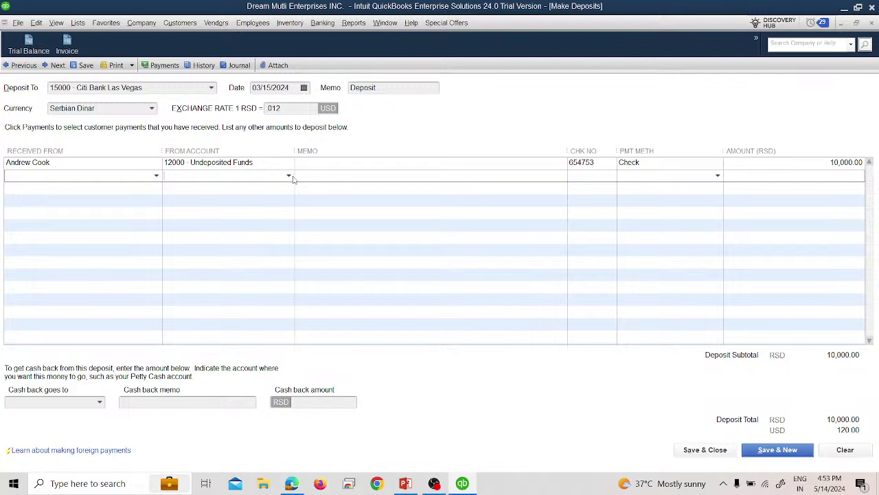
pyautogui.click(290, 176)
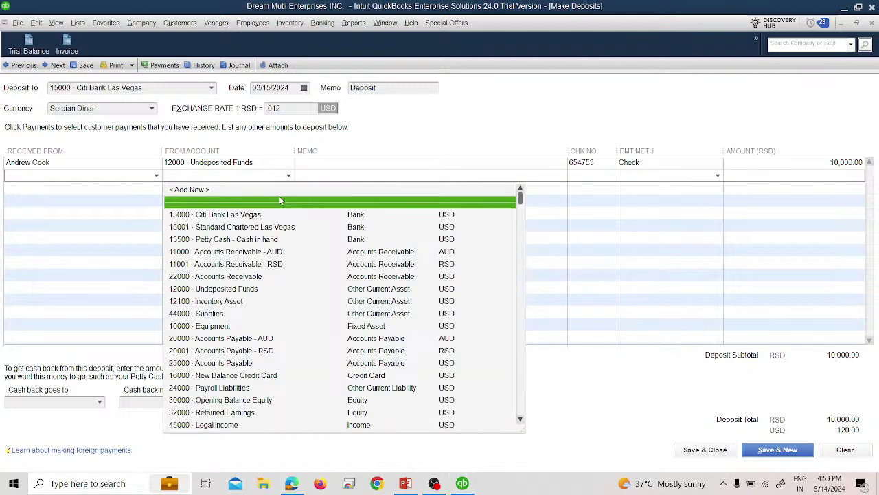
pyautogui.click(281, 190)
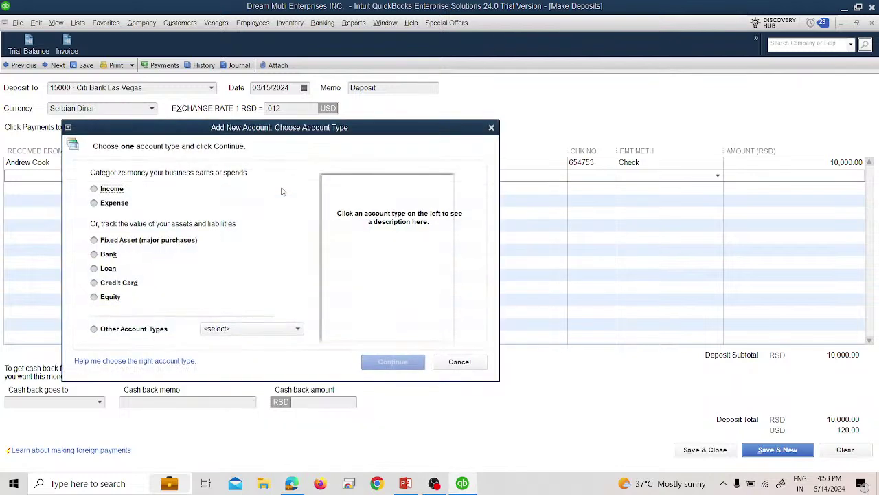
pyautogui.click(108, 202)
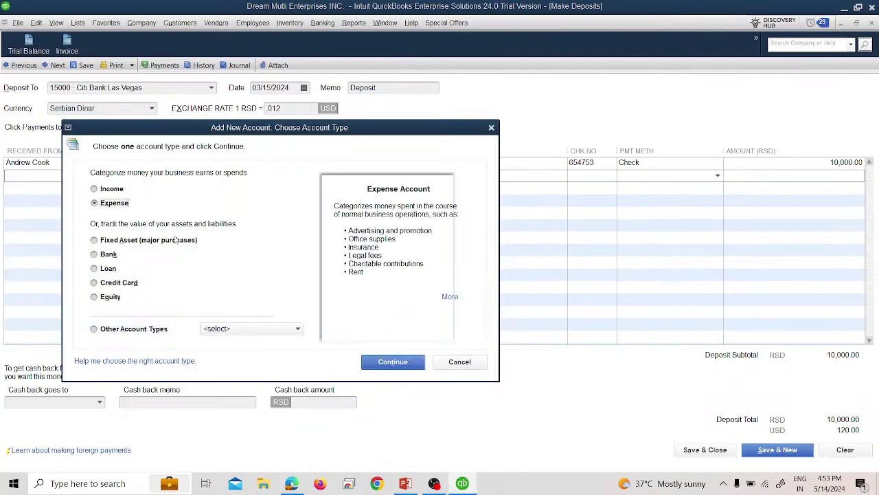
pyautogui.click(380, 365)
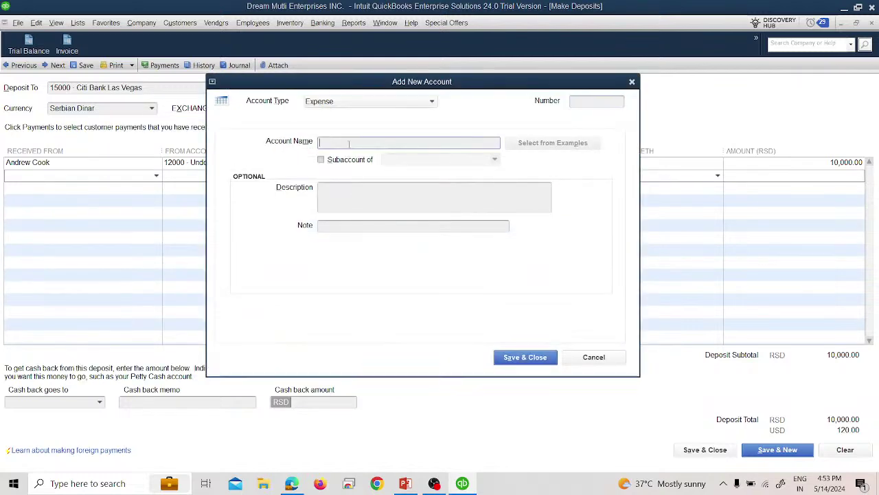
pyautogui.write('Exchange')
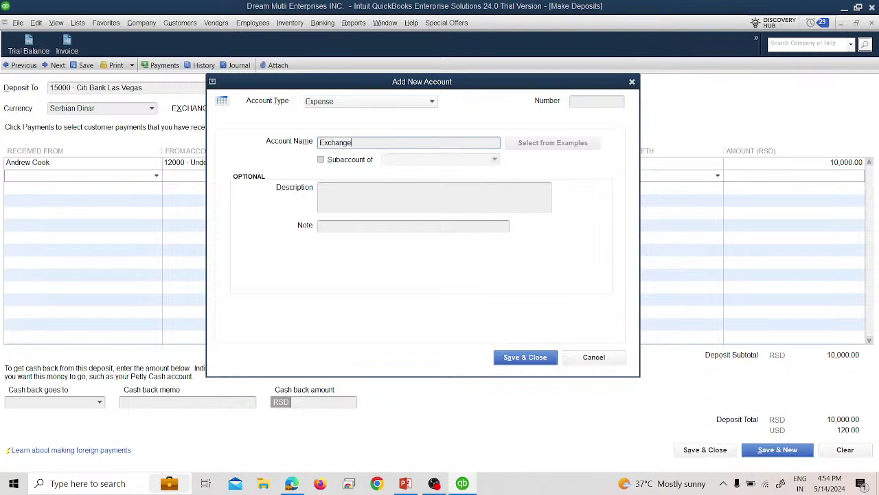
pyautogui.write(' And Transfer Fees')
pyautogui.click(590, 101)
pyautogui.write('46008')
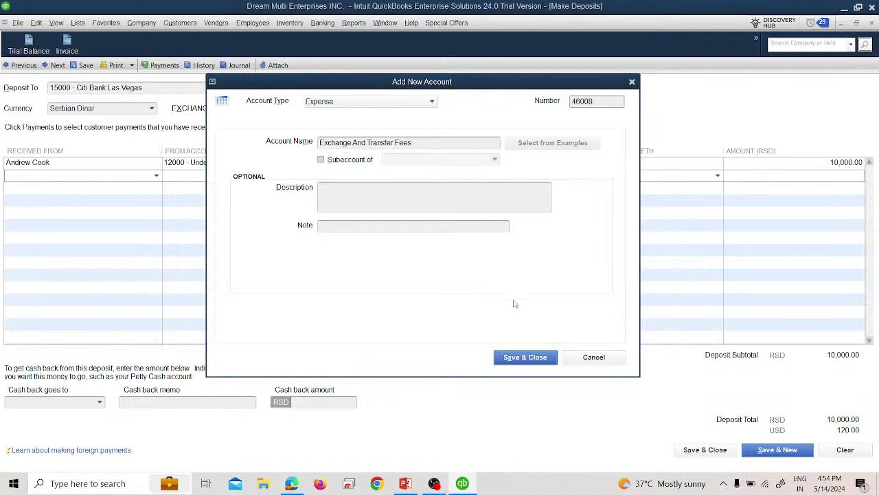
pyautogui.click(524, 357)
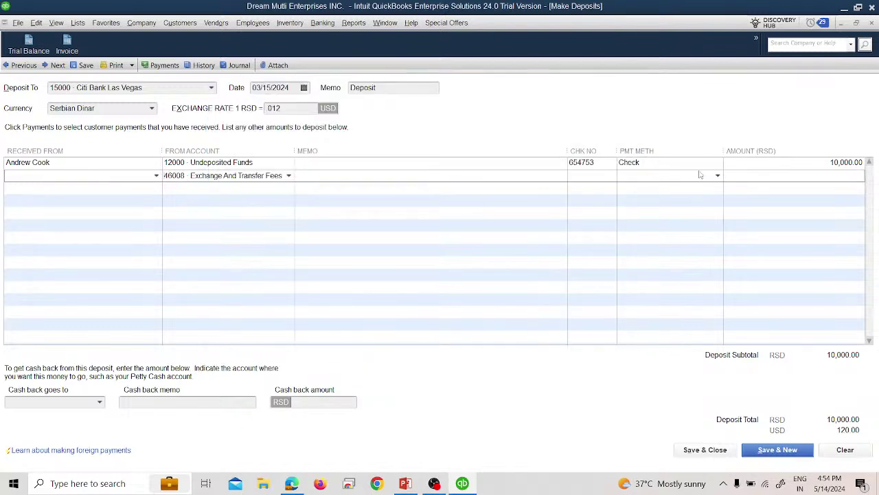
# - Enter -1000 RSD on the Exchange And Transfer Fees line, save and close the deposit, and refresh the Trial Balance
pyautogui.write('-1000')
pyautogui.press('Tab')
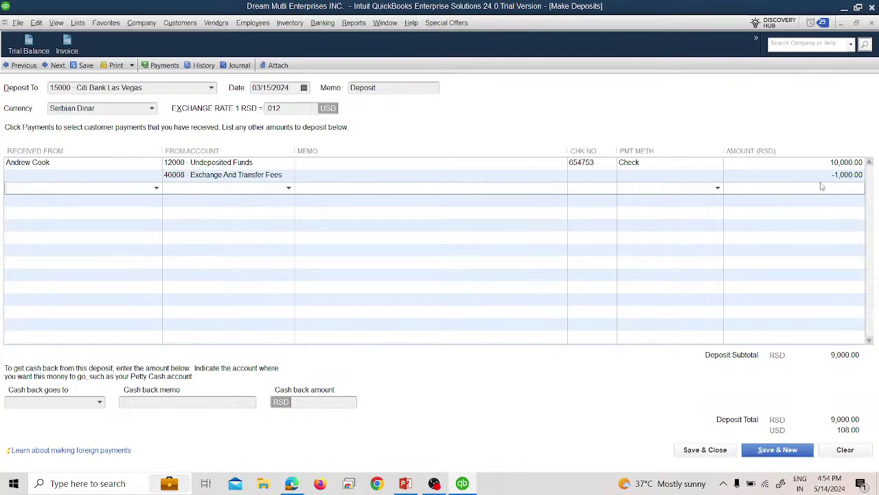
pyautogui.click(729, 453)
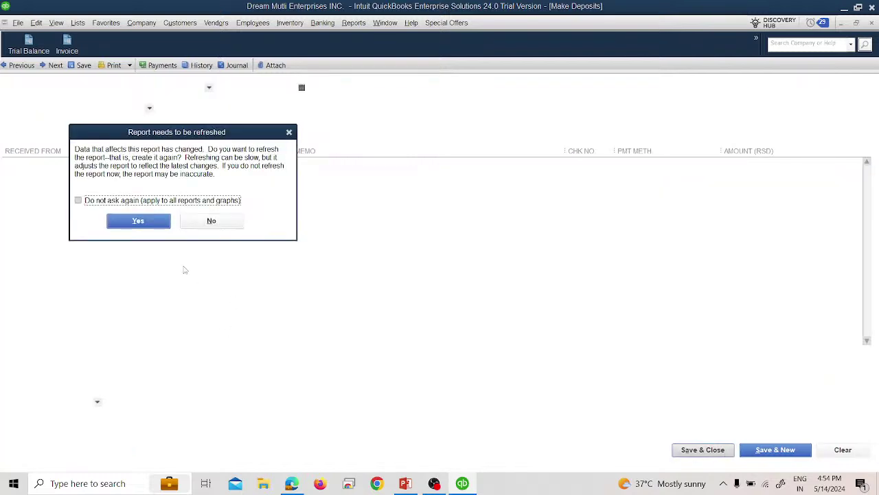
pyautogui.click(155, 225)
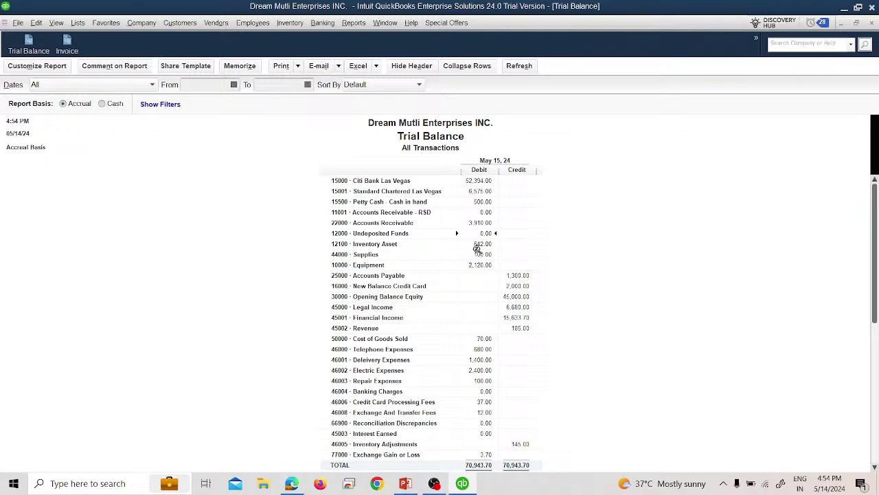
# - Enlarge the Trial Balance report's column label font and apply the change to all related fonts
pyautogui.click(68, 71)
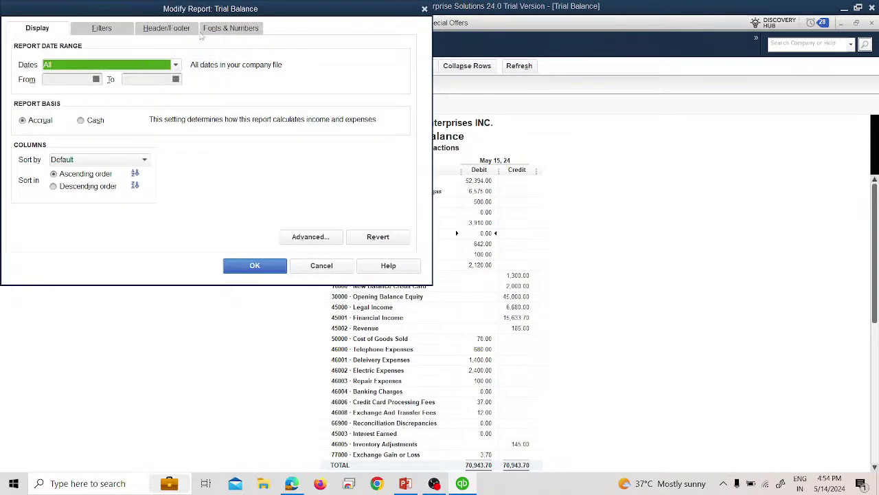
pyautogui.click(172, 28)
pyautogui.click(230, 28)
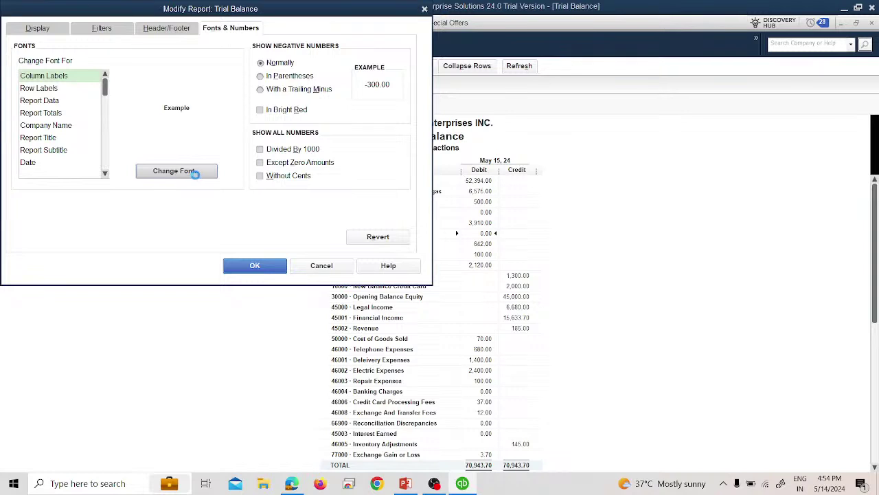
pyautogui.click(198, 175)
pyautogui.click(192, 139)
pyautogui.click(232, 94)
pyautogui.click(393, 149)
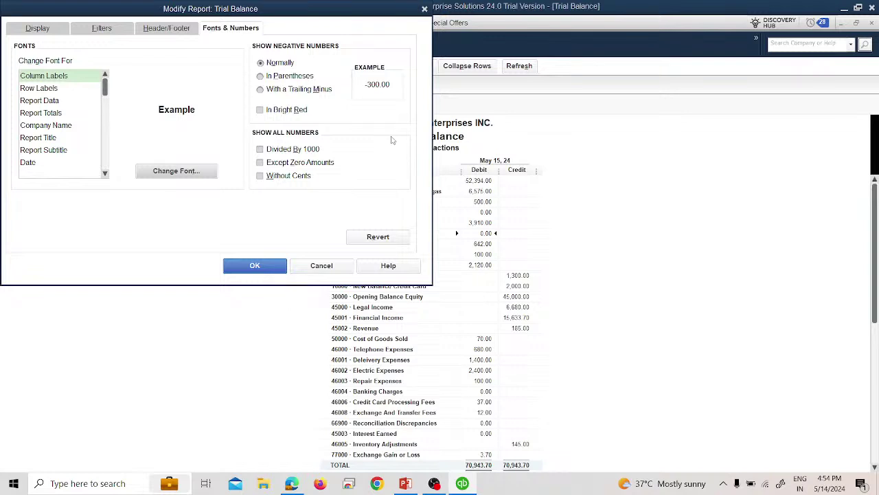
pyautogui.click(201, 173)
pyautogui.click(232, 94)
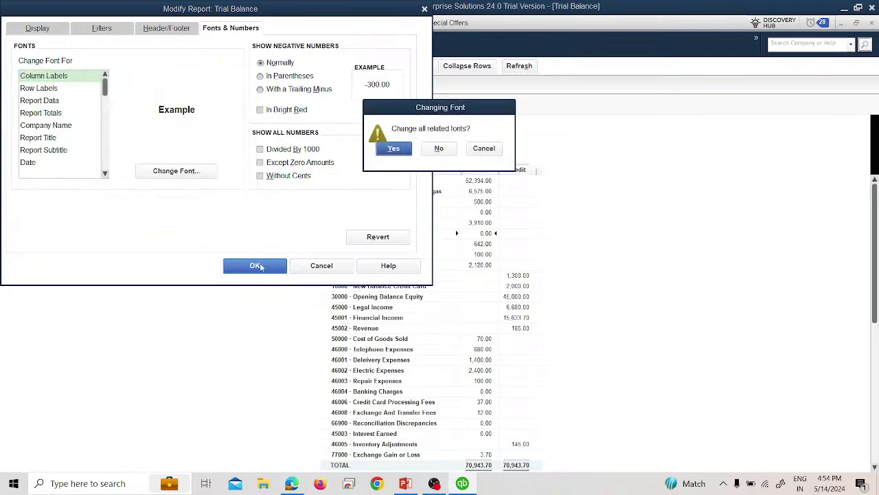
pyautogui.click(408, 150)
pyautogui.click(277, 265)
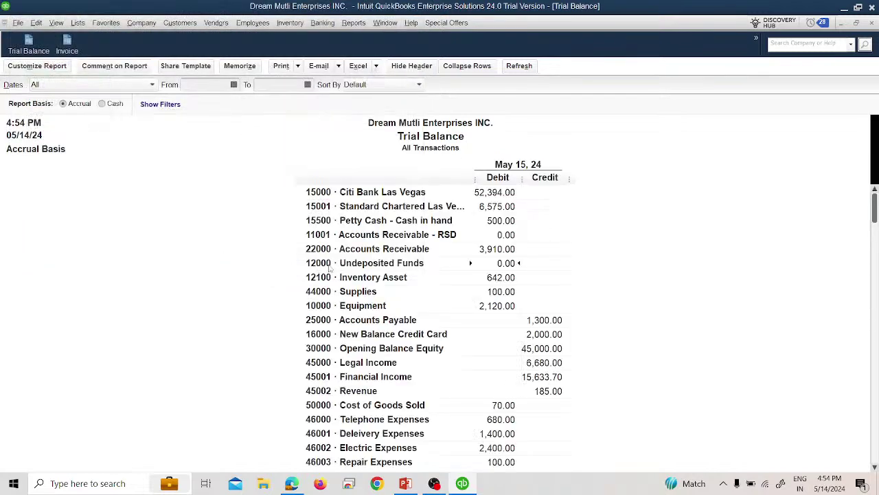
# - Examine the transactions behind 12000 Undeposited Funds and 15000 Citi Bank Las Vegas, including the 03/15/2024 deposit, closing each window
pyautogui.doubleClick(500, 263)
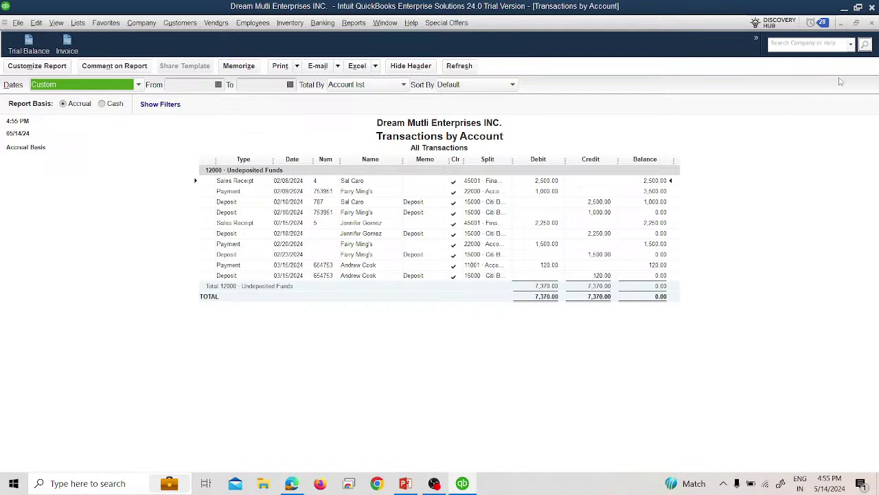
pyautogui.click(873, 23)
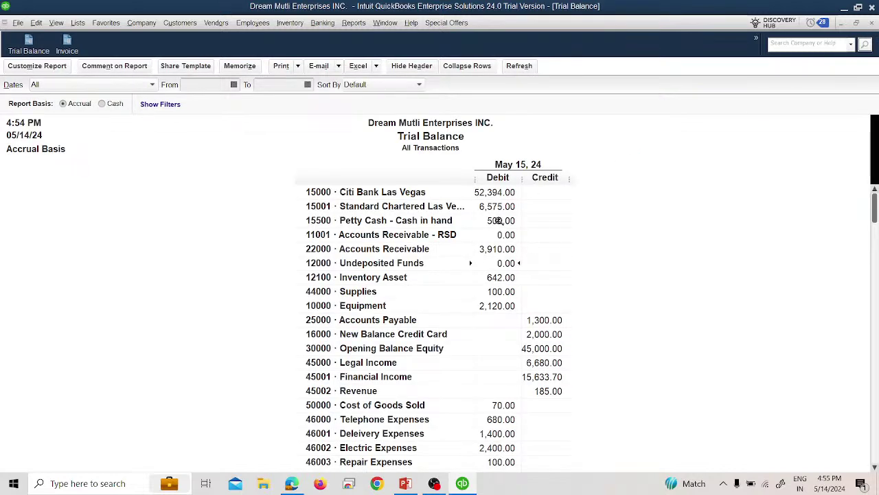
pyautogui.click(488, 192)
pyautogui.doubleClick(488, 192)
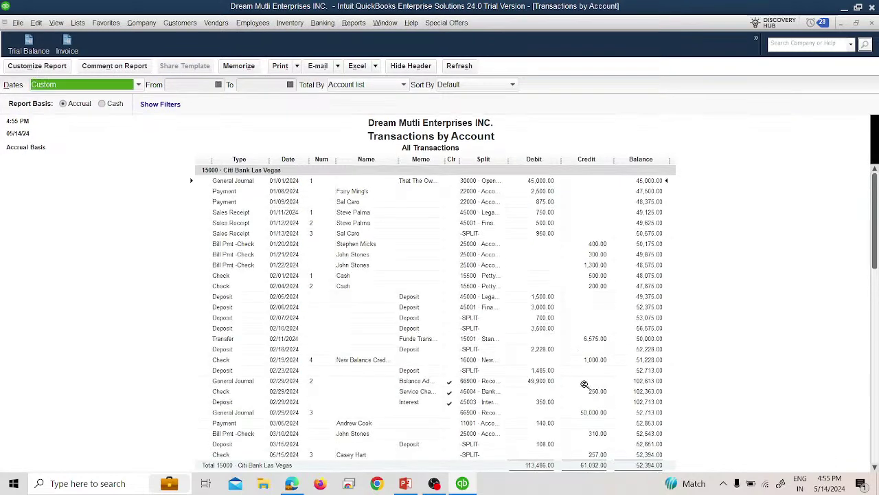
pyautogui.scroll(-2, 560, 343)
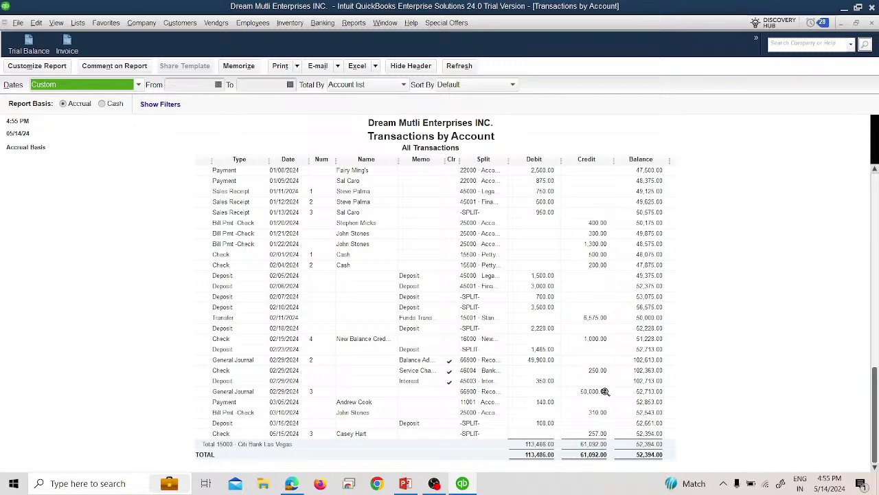
pyautogui.doubleClick(544, 423)
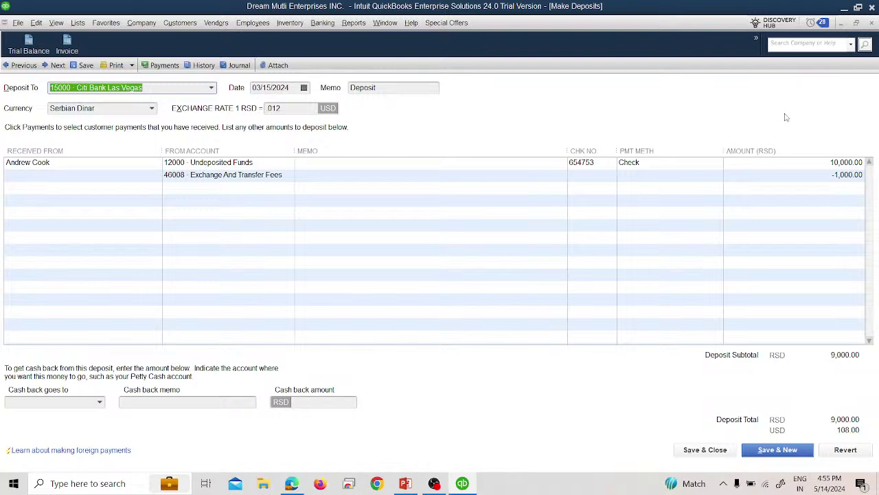
pyautogui.click(872, 23)
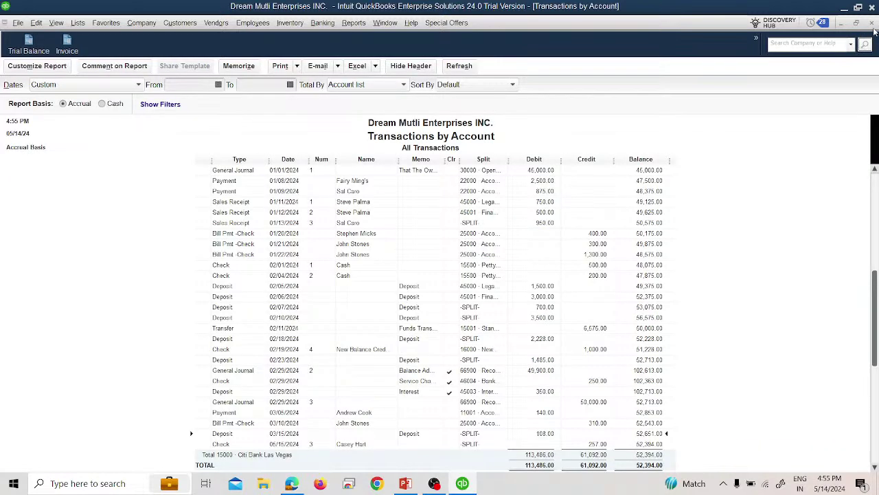
pyautogui.click(871, 23)
# - Examine the transactions behind 46008 Exchange And Transfer Fees on the Trial Balance
pyautogui.scroll(-3, 415, 390)
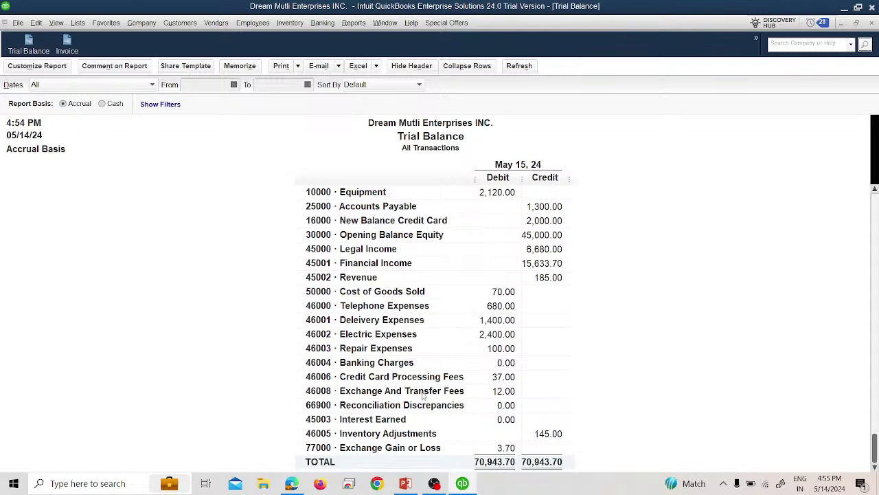
pyautogui.doubleClick(503, 391)
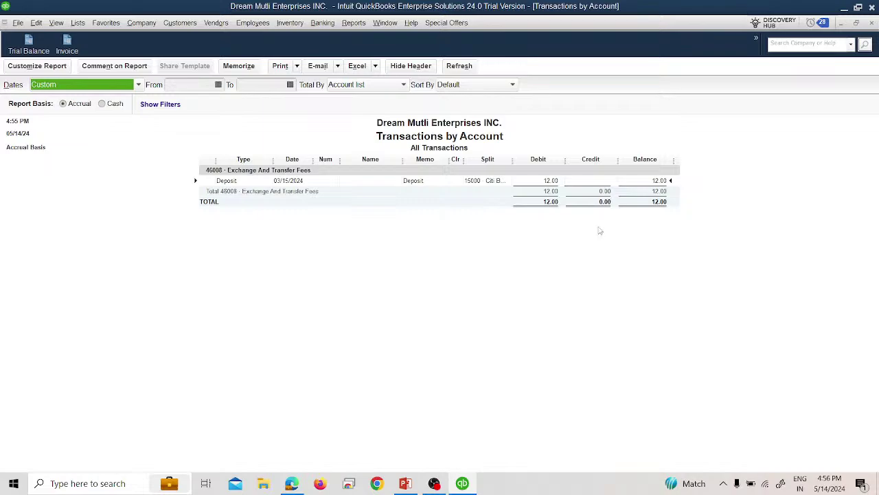
# - Switch to YouTube Studio in the browser and end the live stream
pyautogui.click(292, 483)
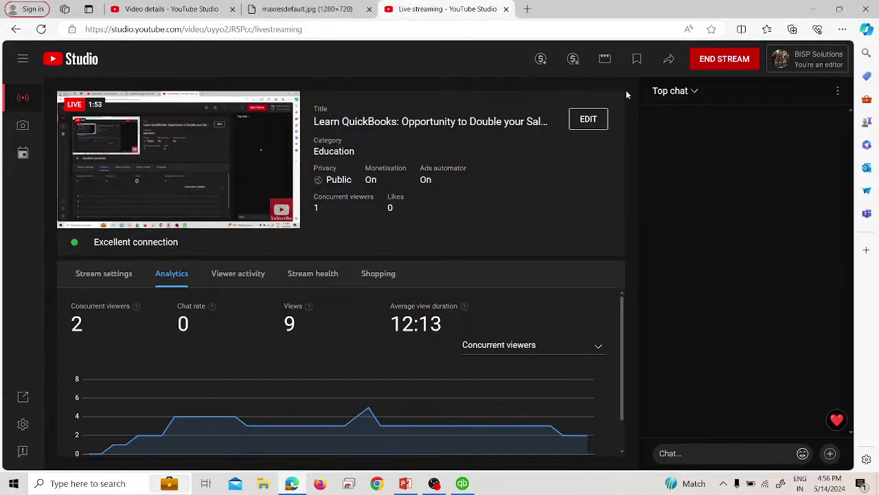
pyautogui.click(717, 59)
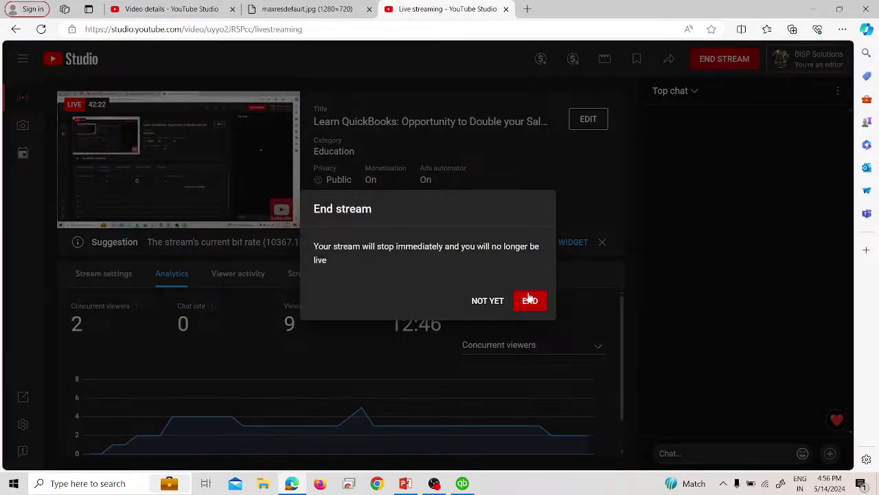